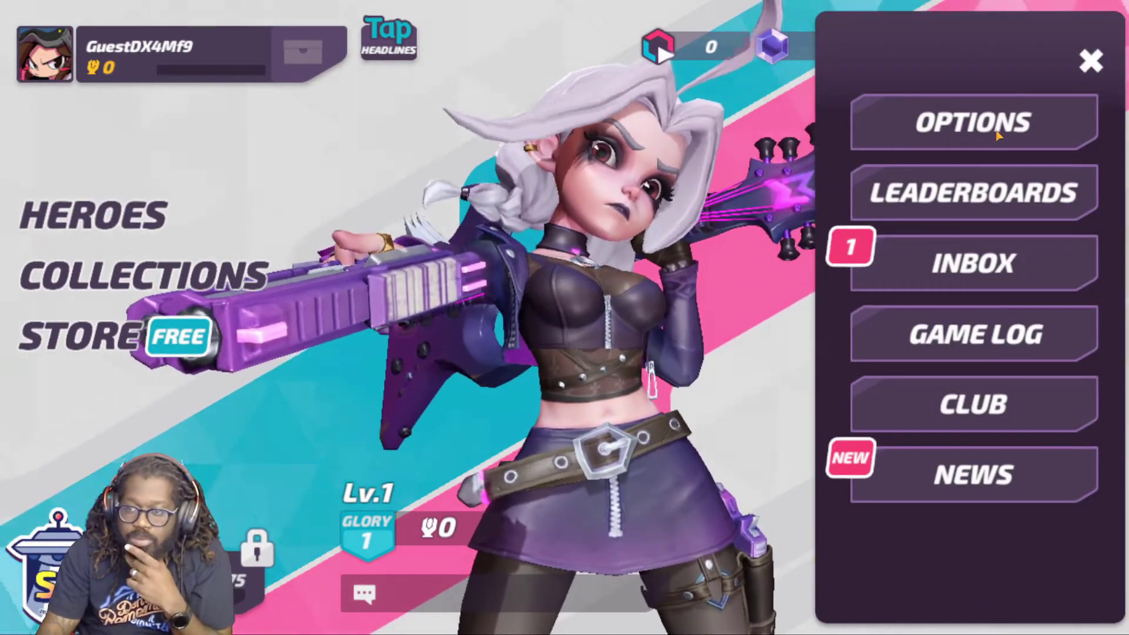
Open the control layout options in the game's settings and choose the Two-finger Layout.
{"action": "left_click", "coordinate": [1002, 123]}
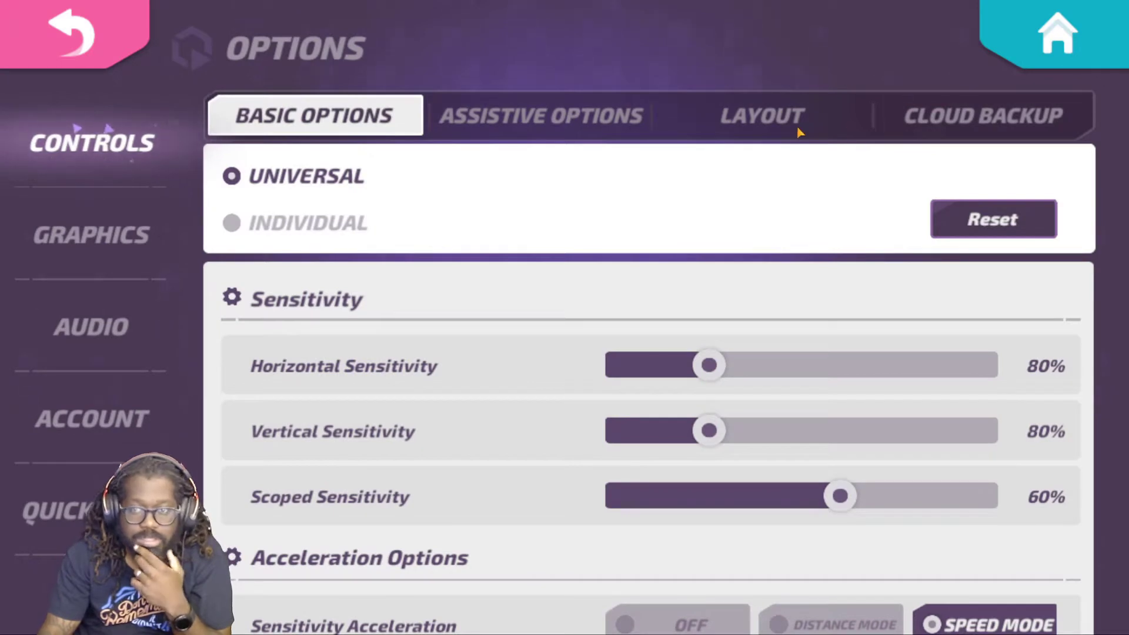
{"action": "left_click", "coordinate": [776, 129]}
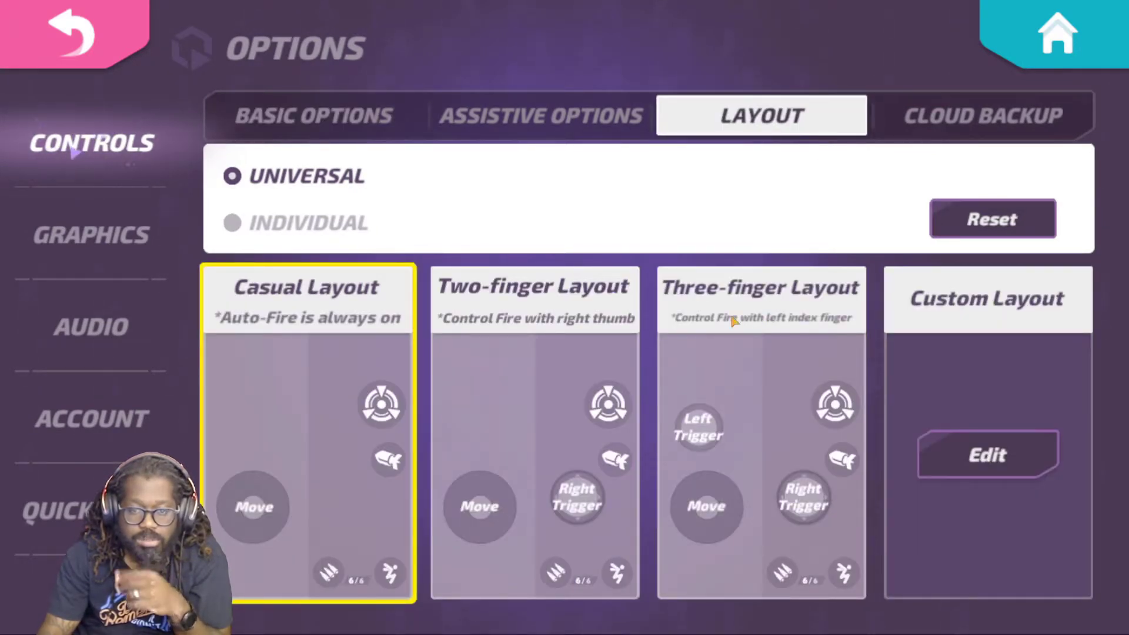
{"action": "left_click", "coordinate": [523, 350]}
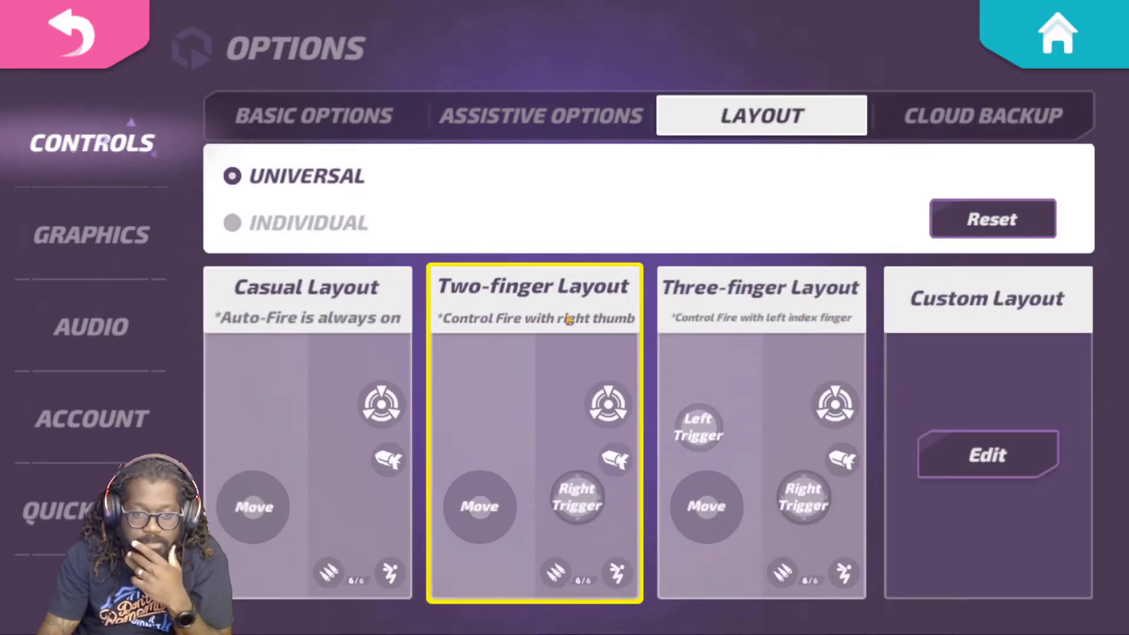
Compare the Three-finger, Casual and Two-finger layouts by selecting each, ending on the Three-finger Layout.
{"action": "left_click", "coordinate": [758, 303]}
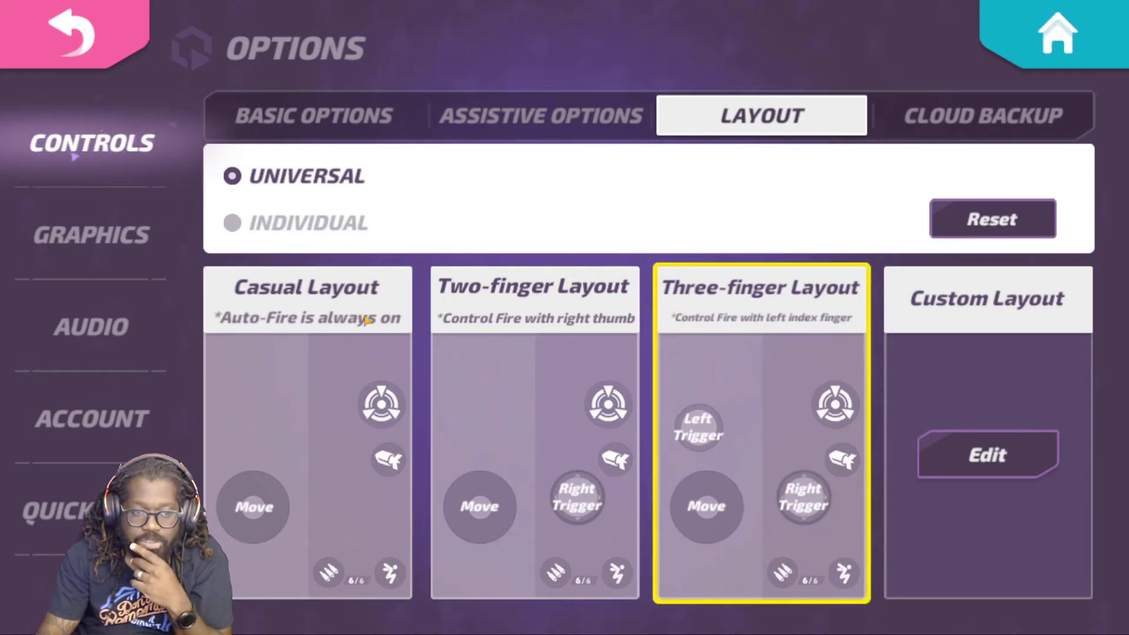
{"action": "left_click", "coordinate": [319, 321]}
{"action": "left_click", "coordinate": [510, 318]}
{"action": "left_click", "coordinate": [670, 315]}
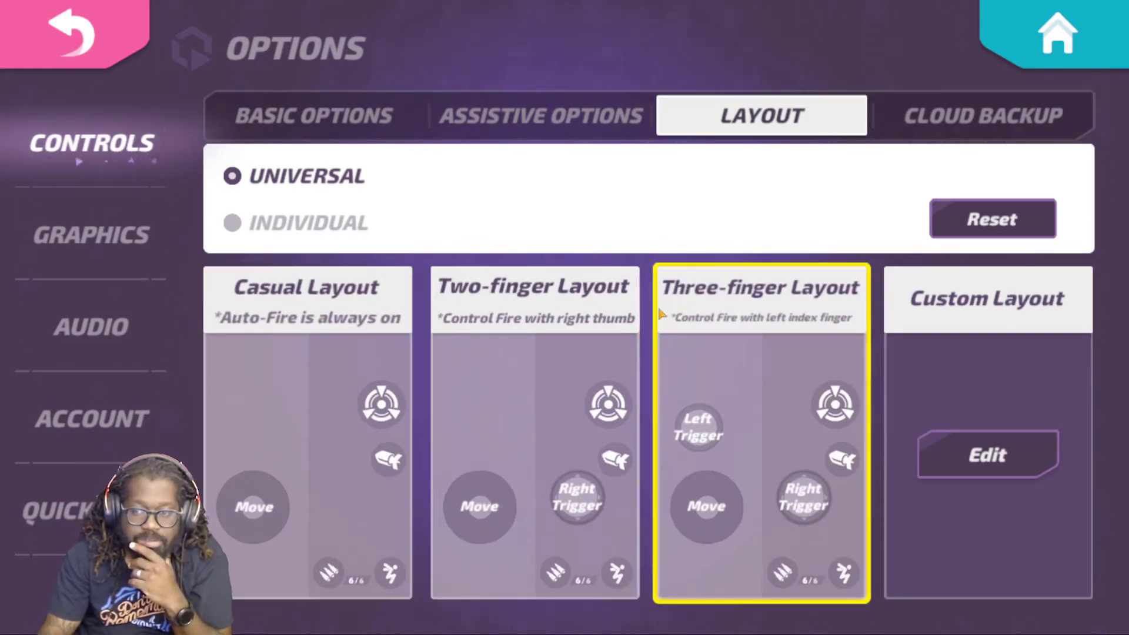
Inspect the custom layout editor with the Three-finger Layout active and again with the Casual Layout selected, exiting each time.
{"action": "left_click", "coordinate": [1003, 459]}
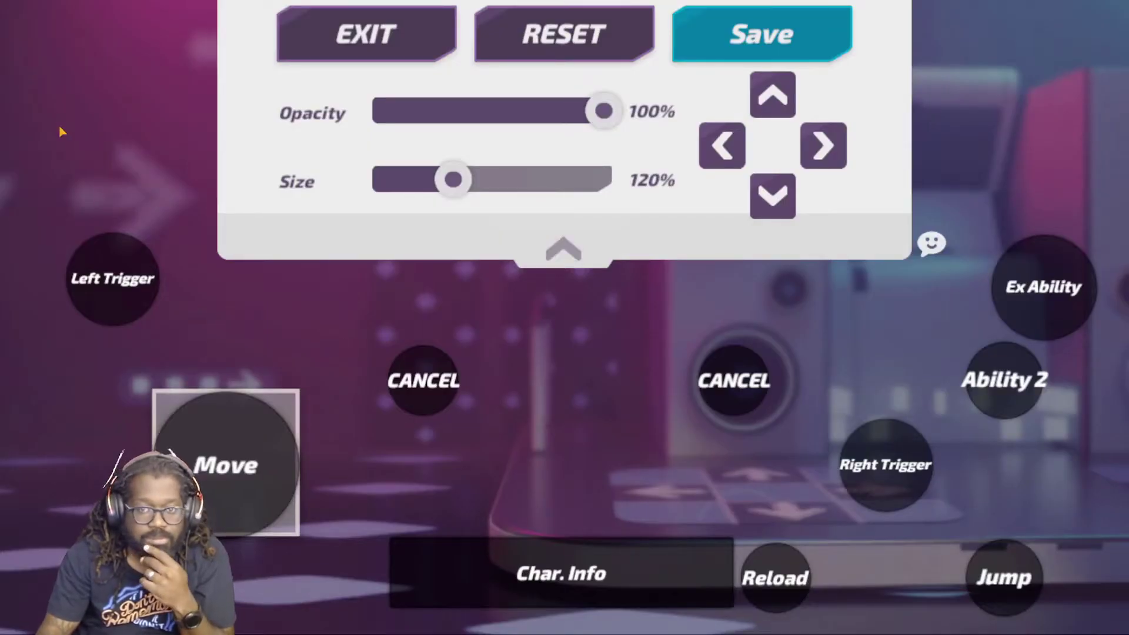
{"action": "left_click", "coordinate": [410, 34]}
{"action": "left_click", "coordinate": [310, 331]}
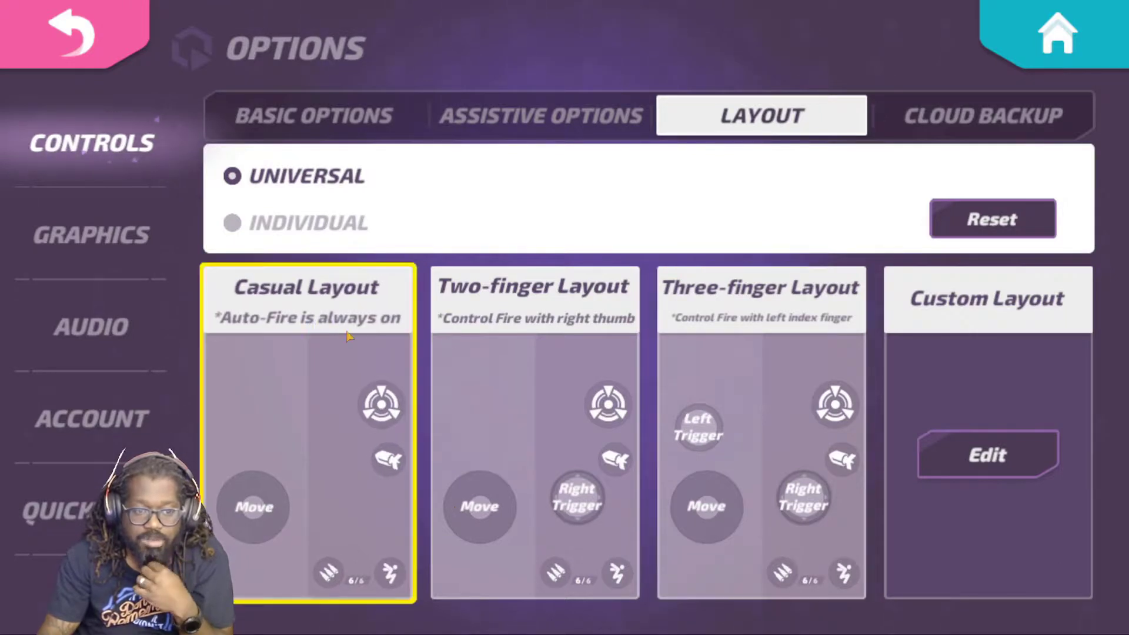
{"action": "left_click", "coordinate": [1026, 462]}
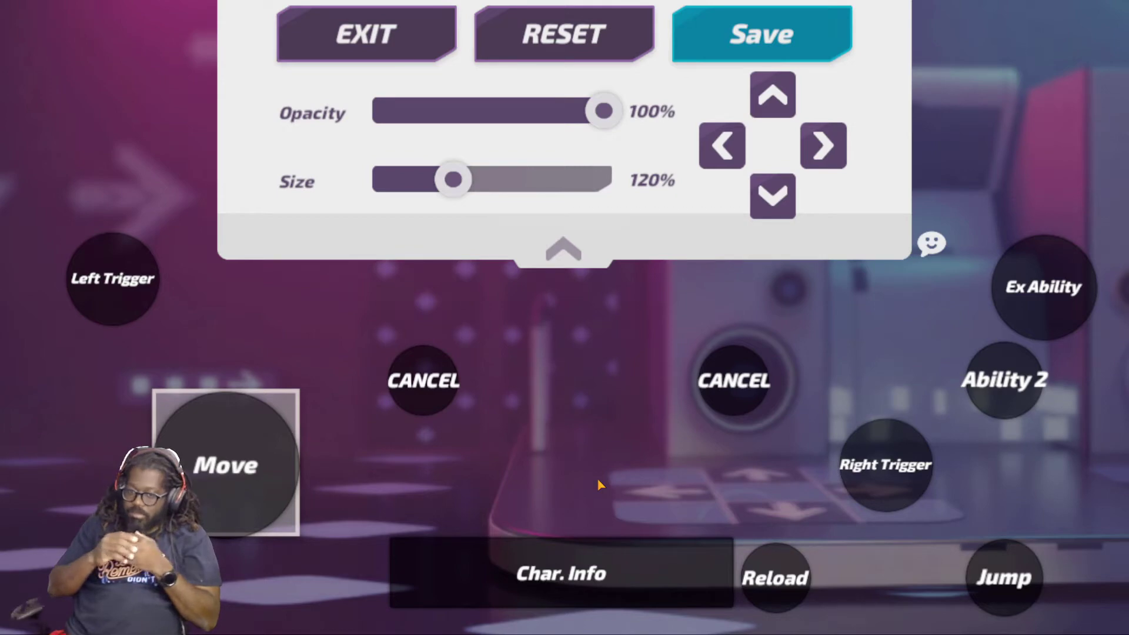
{"action": "left_click", "coordinate": [361, 35]}
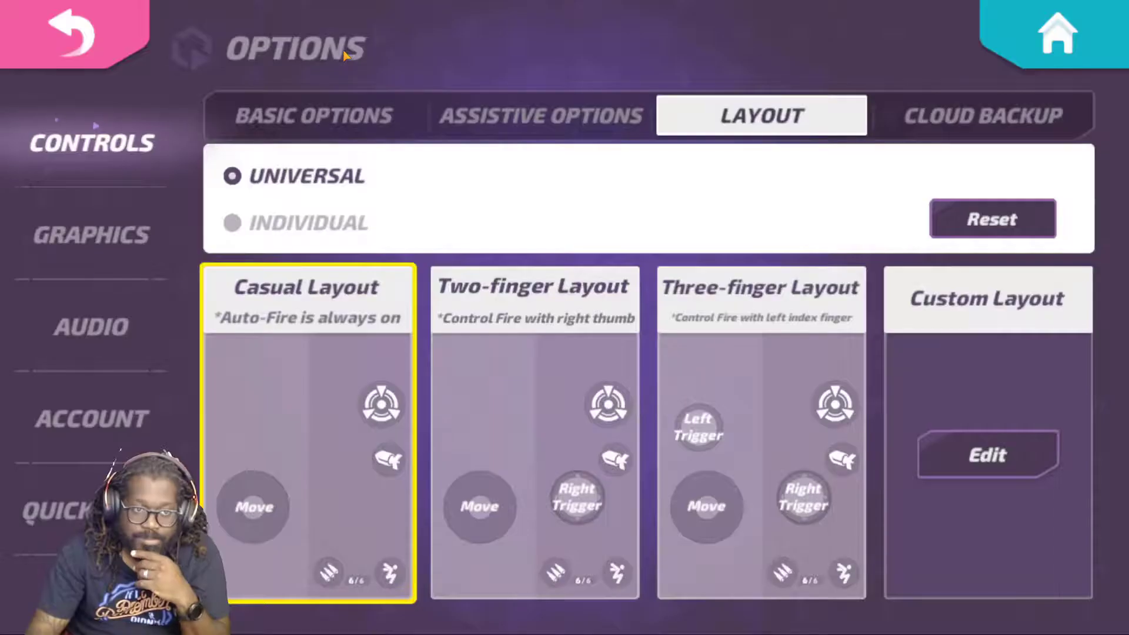
Select the Two-finger Layout and open the custom layout editor with the Ex Ability button selected.
{"action": "left_click", "coordinate": [522, 463]}
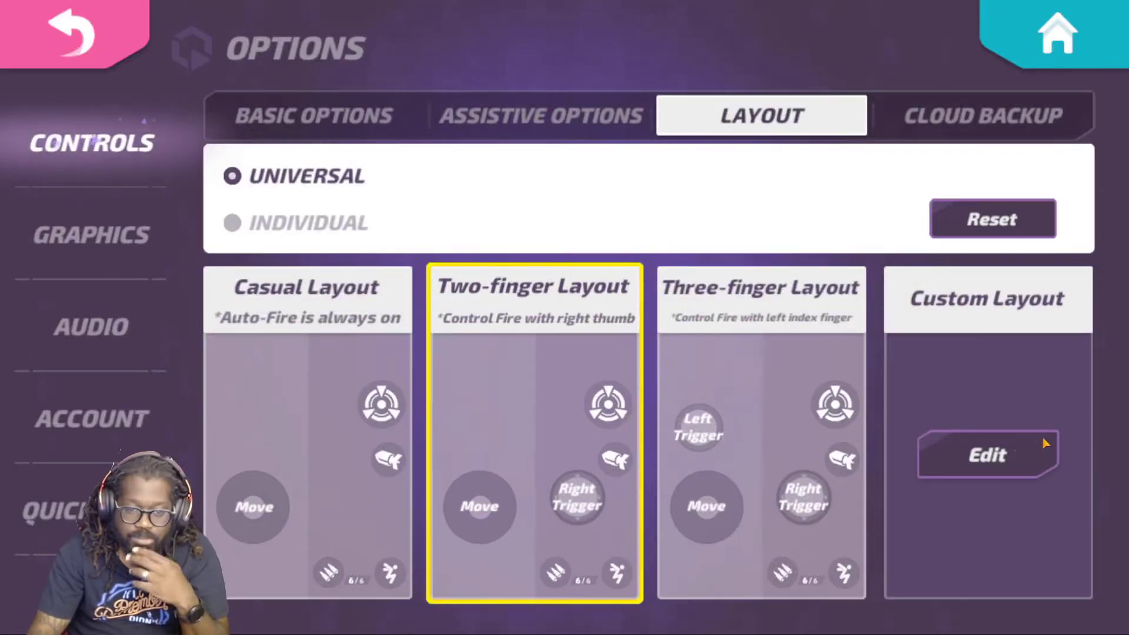
{"action": "left_click", "coordinate": [1014, 455]}
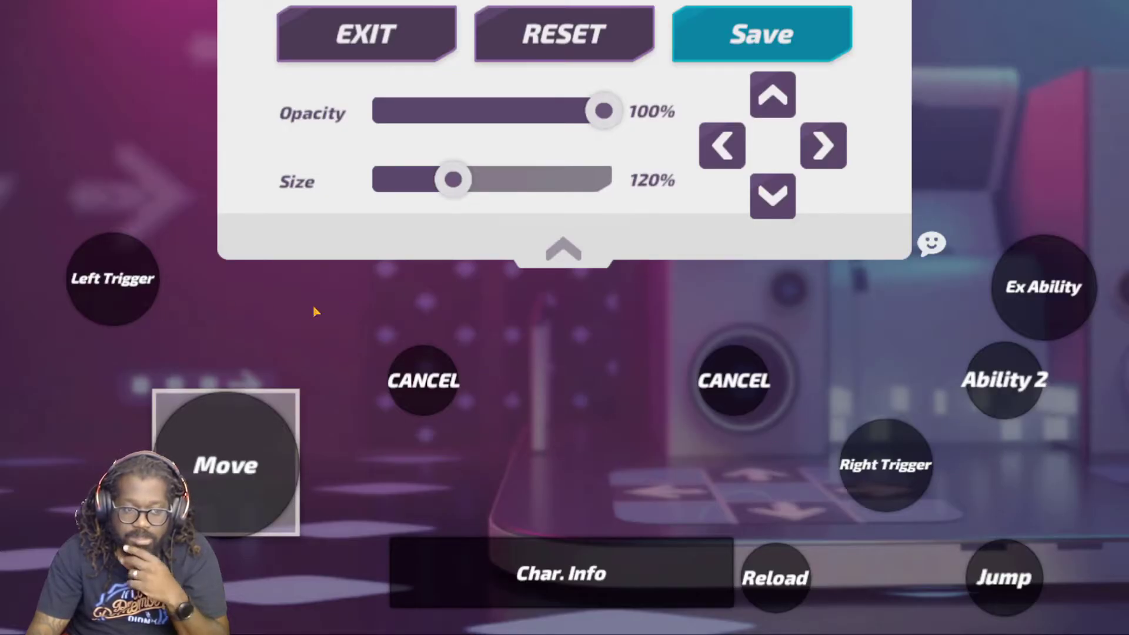
{"action": "left_click", "coordinate": [431, 379]}
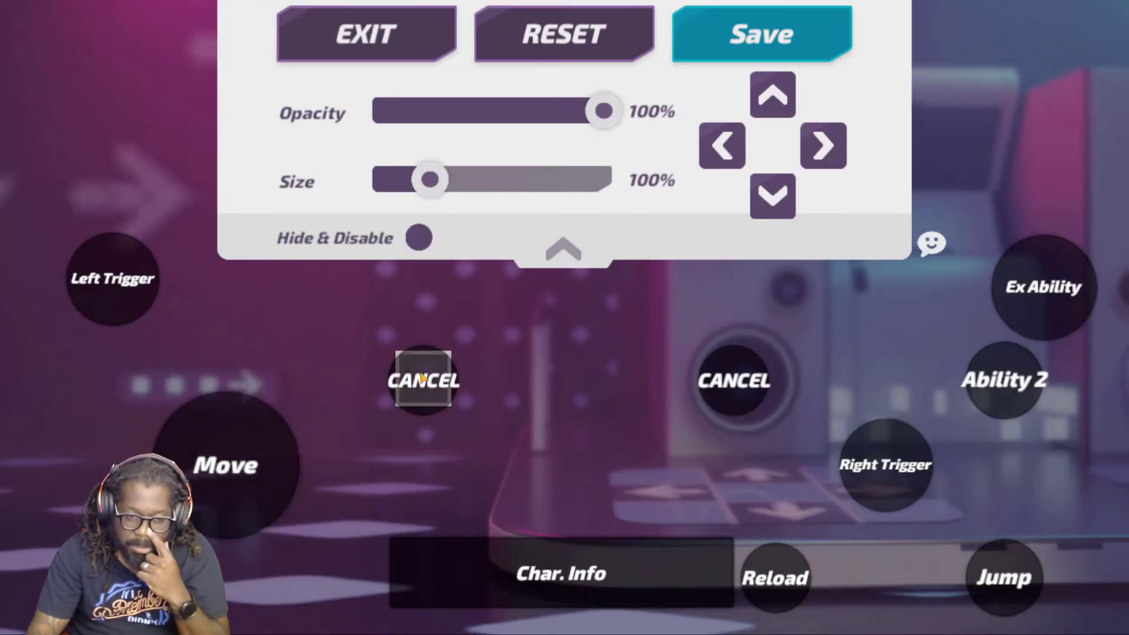
{"action": "left_click", "coordinate": [386, 35]}
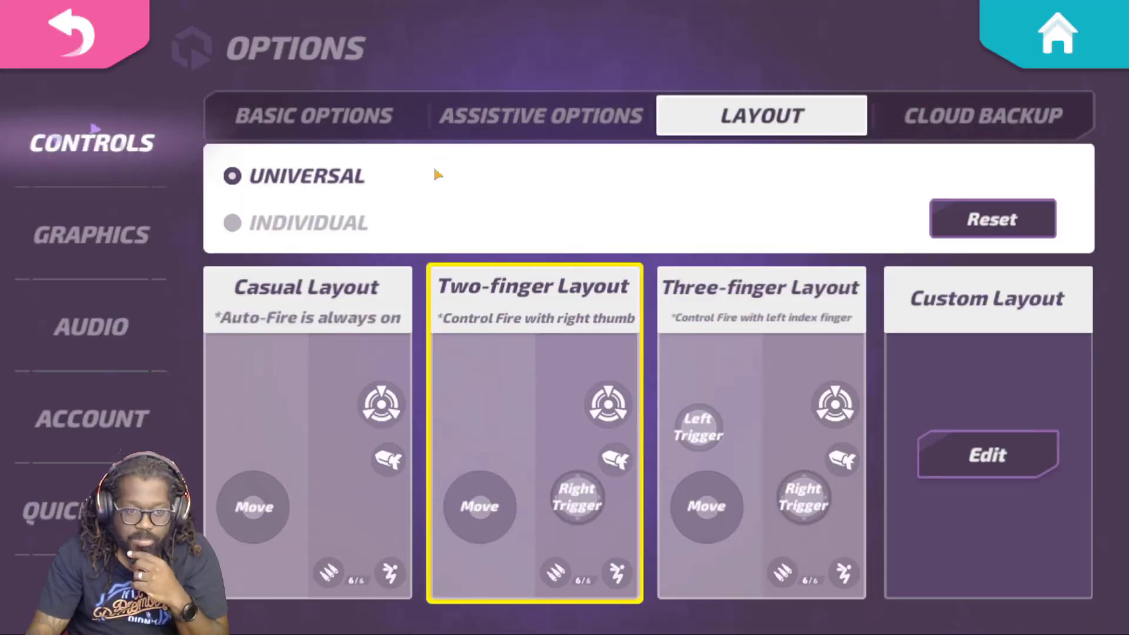
{"action": "left_click", "coordinate": [550, 445]}
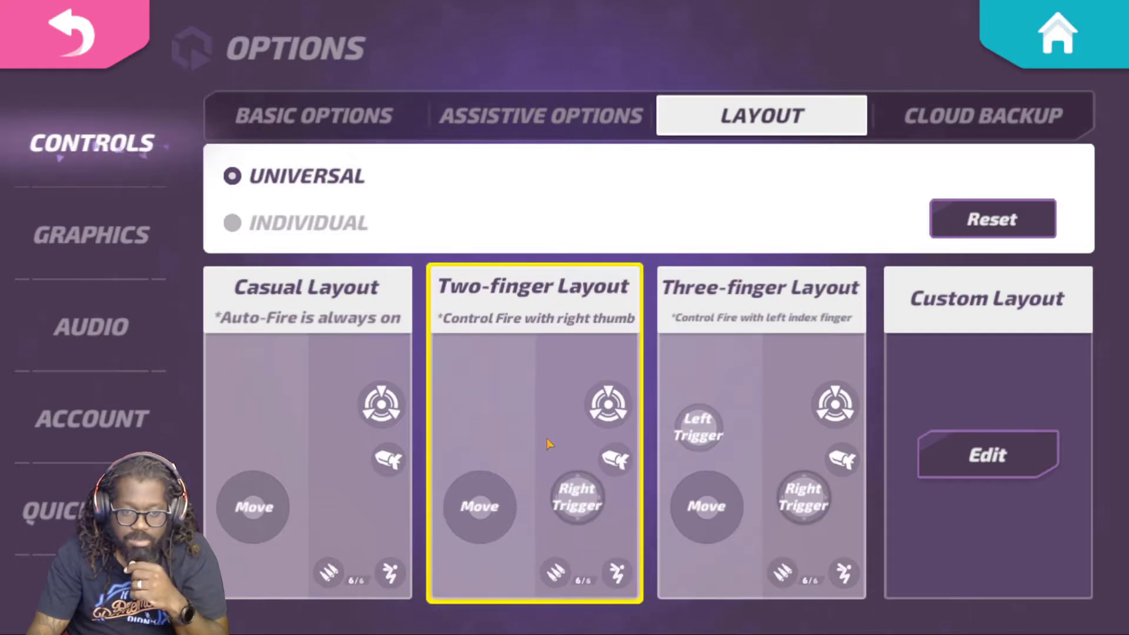
{"action": "left_click", "coordinate": [993, 459]}
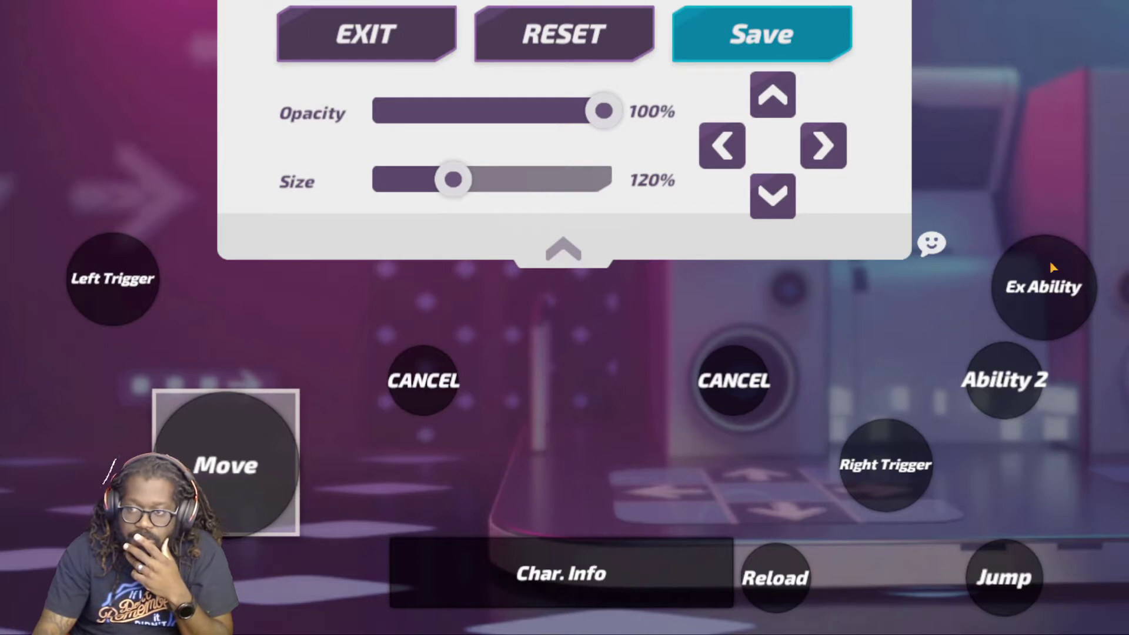
{"action": "left_click", "coordinate": [1040, 290]}
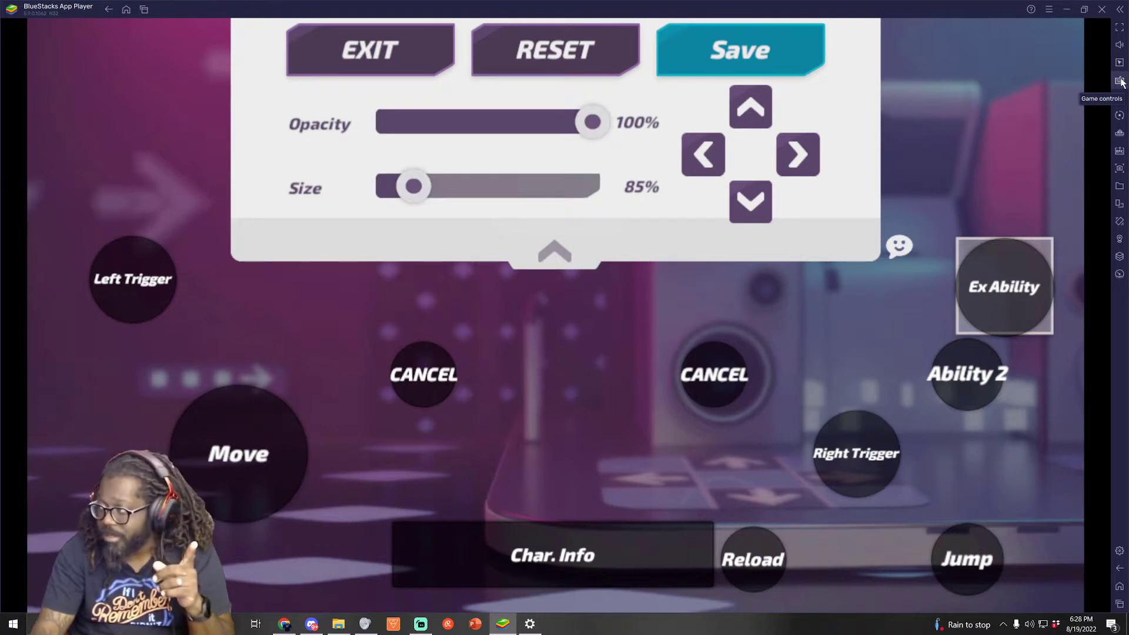
{"action": "left_click", "coordinate": [1121, 81]}
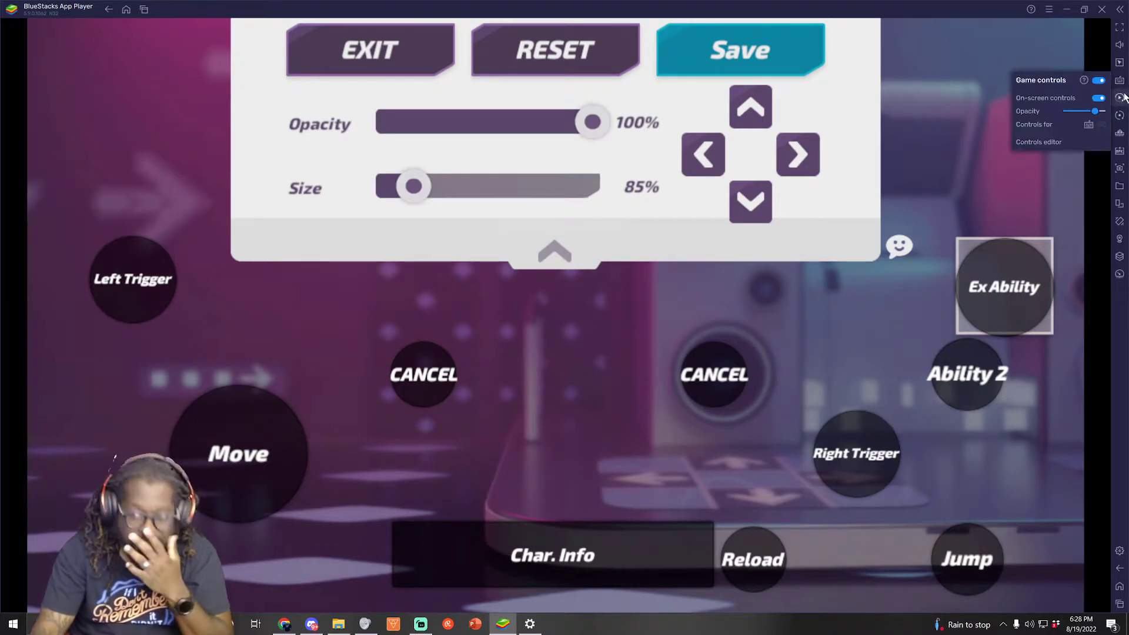
{"action": "left_click", "coordinate": [1040, 143]}
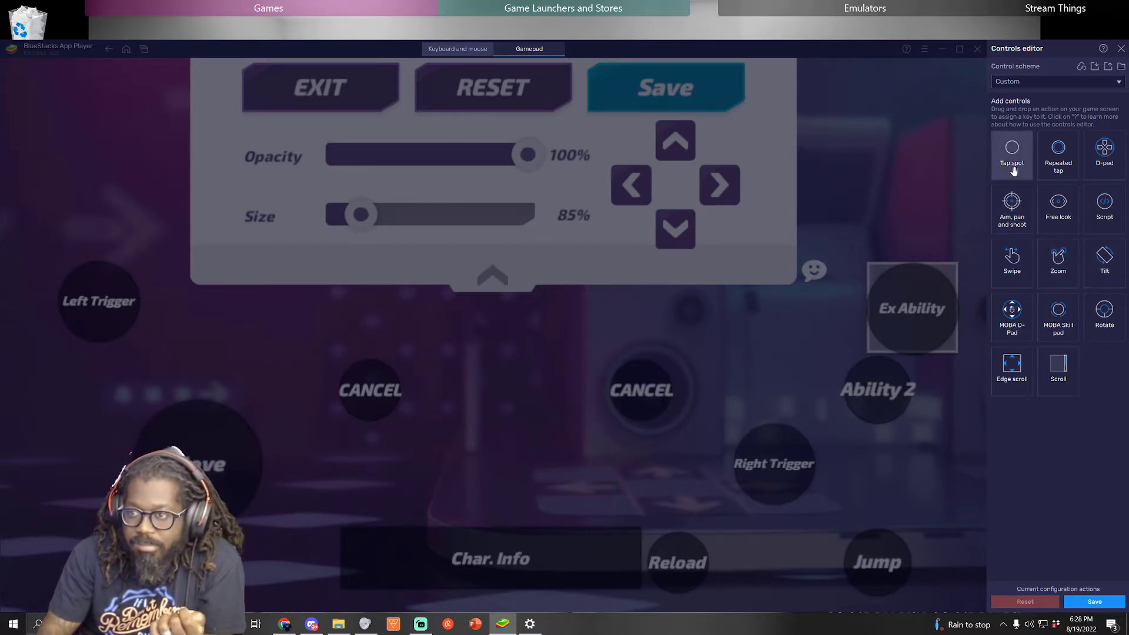
{"action": "left_click", "coordinate": [1028, 82]}
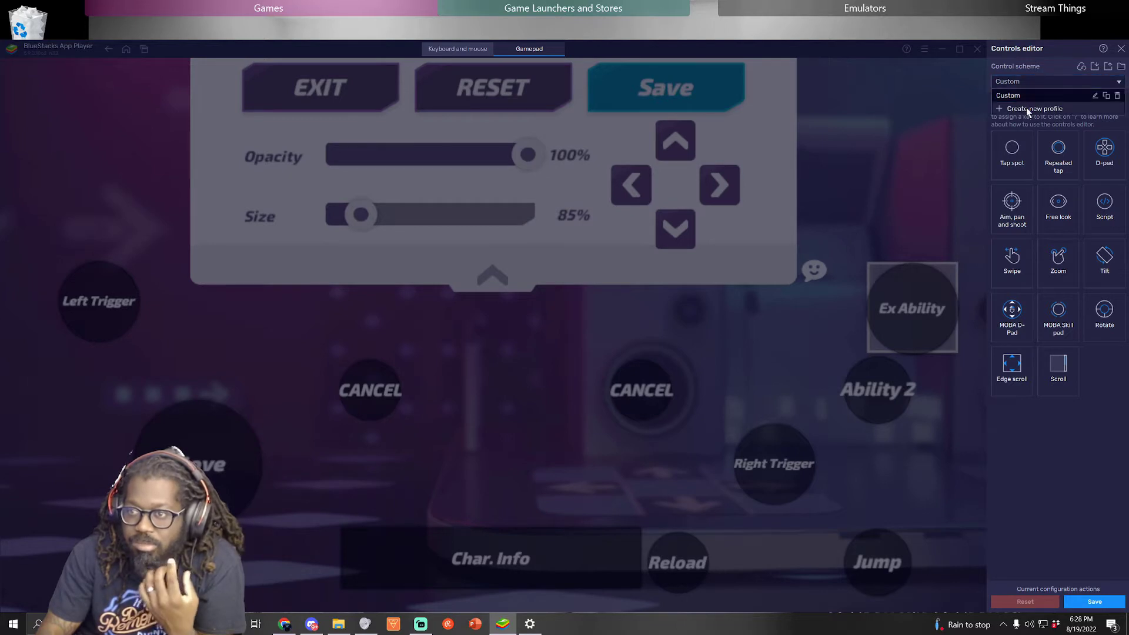
{"action": "left_click", "coordinate": [1026, 107]}
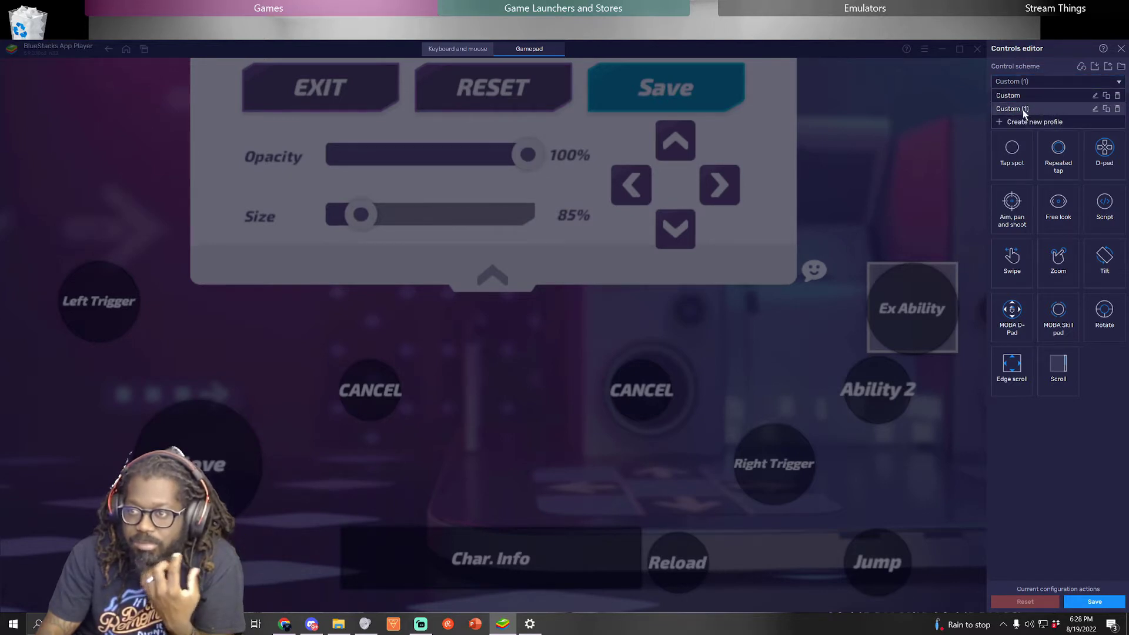
{"action": "left_click", "coordinate": [1121, 49]}
{"action": "left_click", "coordinate": [548, 353]}
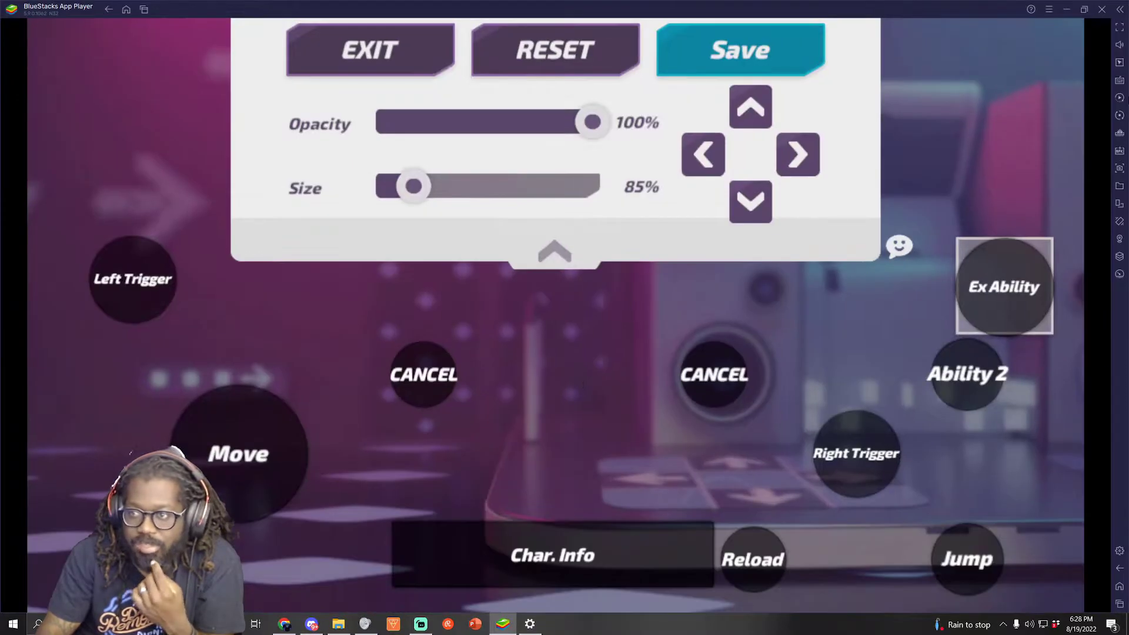
Open the emulator's controls editor and duplicate the Custom control scheme for the gamepad.
{"action": "left_click", "coordinate": [1121, 84]}
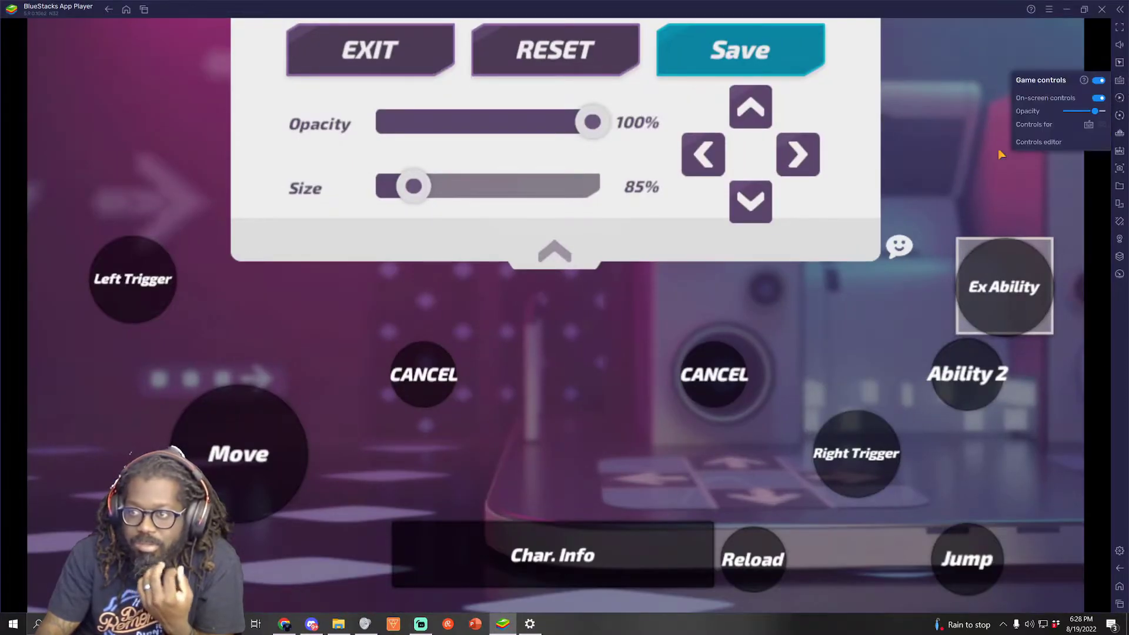
{"action": "left_click", "coordinate": [1021, 141]}
{"action": "left_click", "coordinate": [1057, 85]}
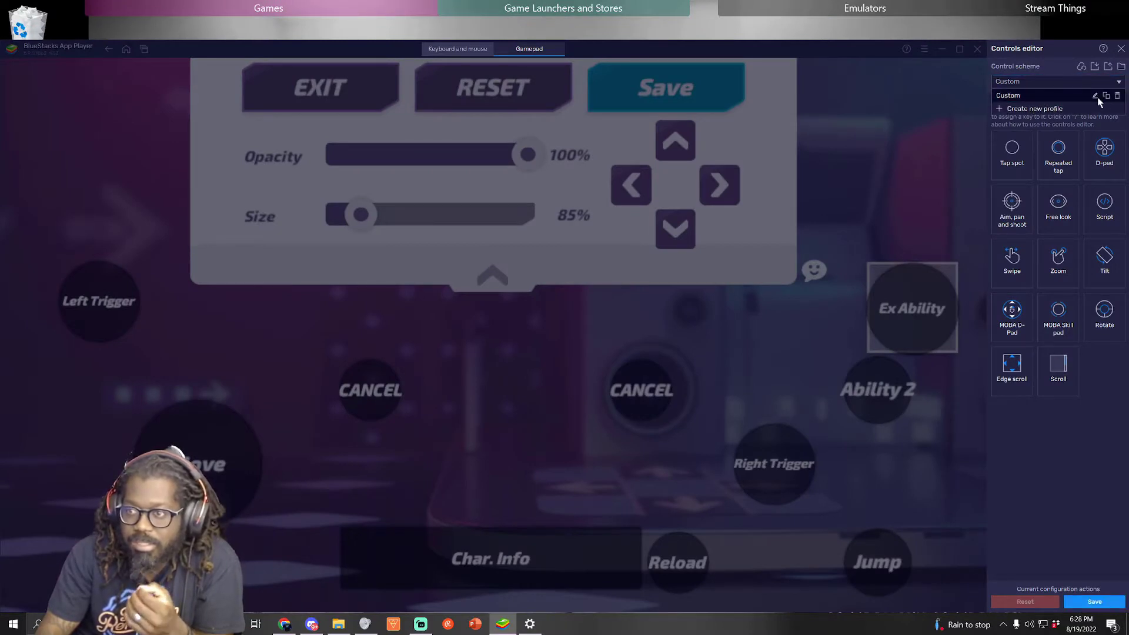
{"action": "left_click", "coordinate": [1099, 95]}
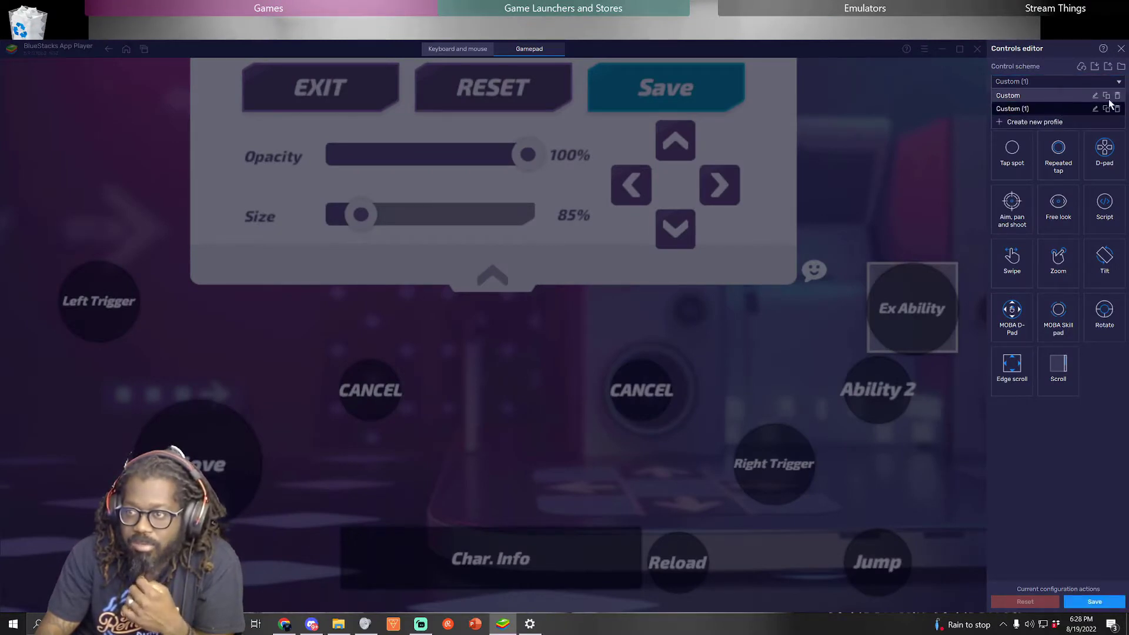
{"action": "left_click", "coordinate": [1091, 107]}
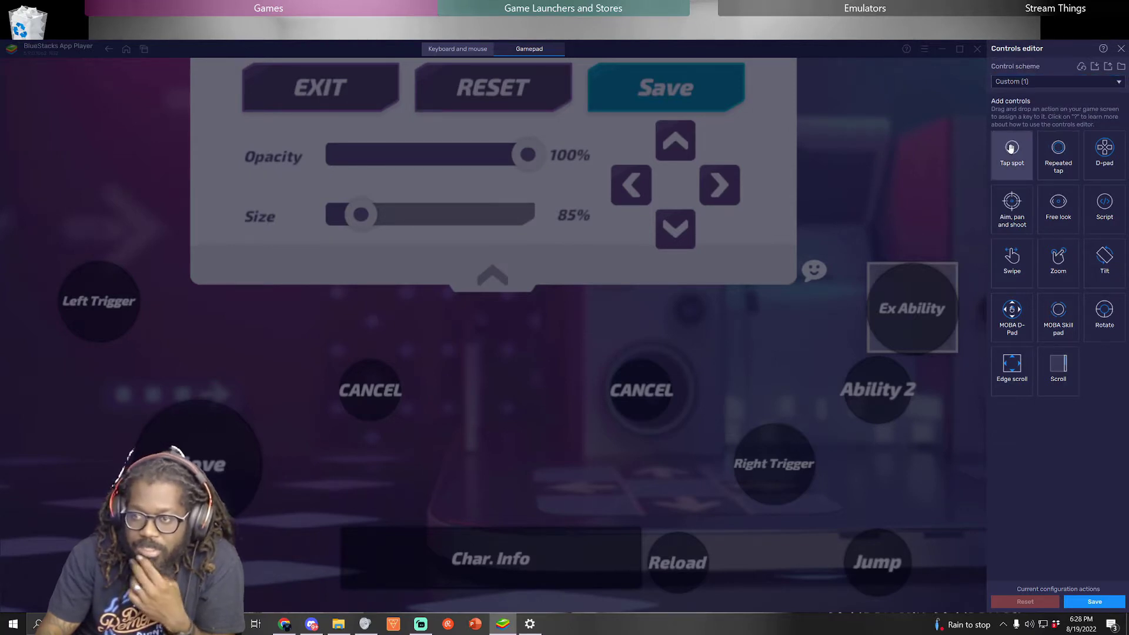
Place a tap spot bound to RB on the Right Trigger button.
{"action": "left_click_drag", "start_coordinate": [1011, 147], "coordinate": [787, 459]}
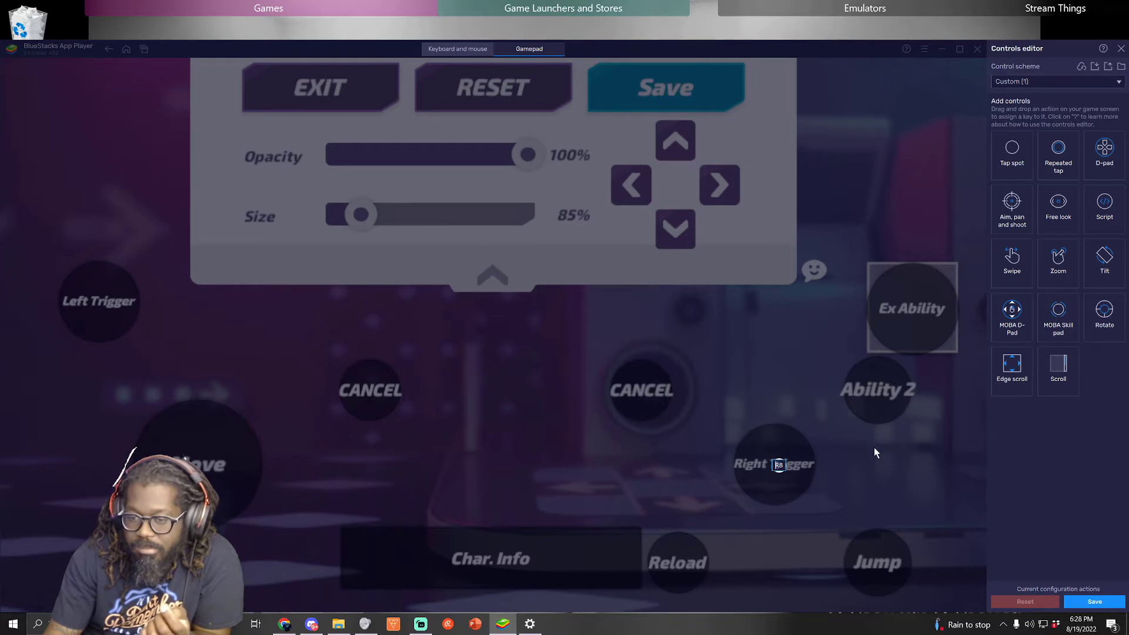
{"action": "left_click", "coordinate": [896, 459]}
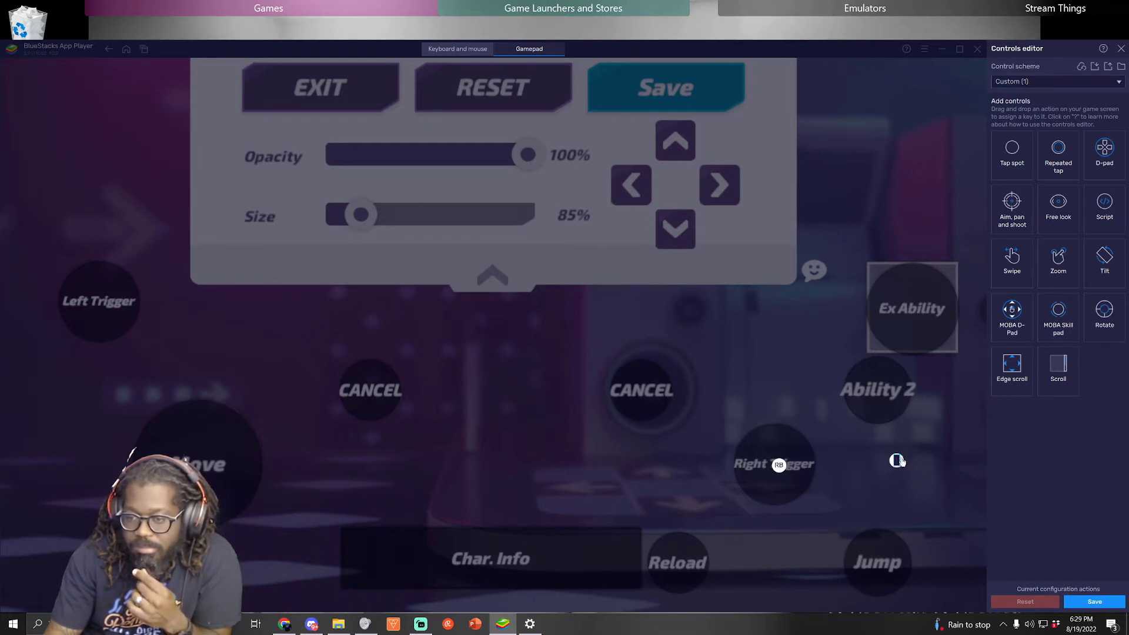
{"action": "right_click", "coordinate": [897, 460]}
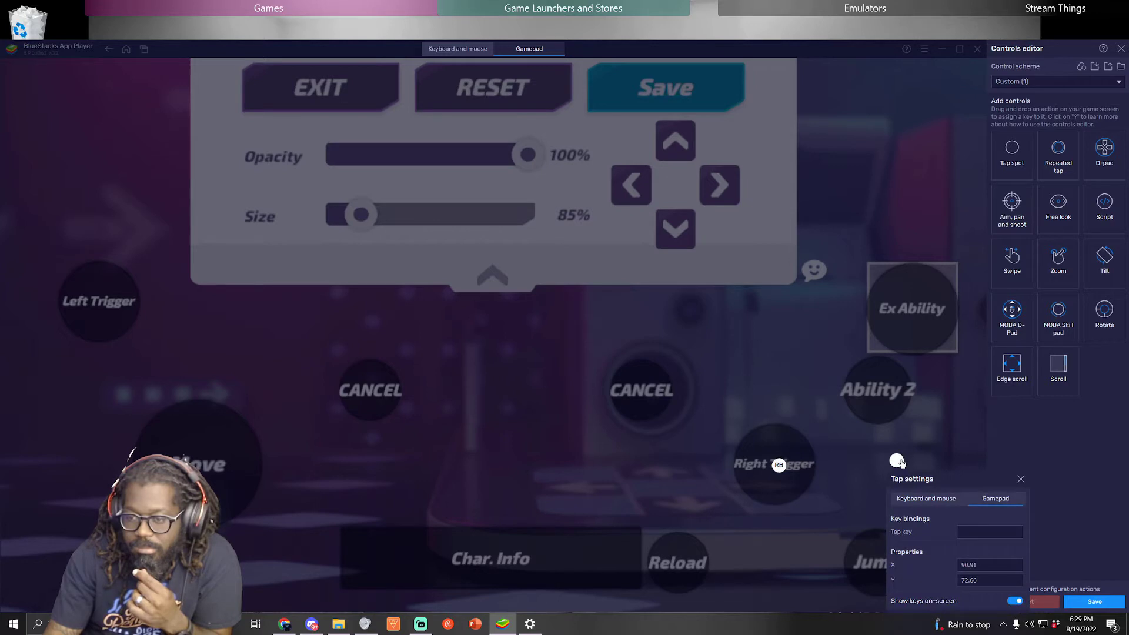
{"action": "left_click", "coordinate": [1019, 480]}
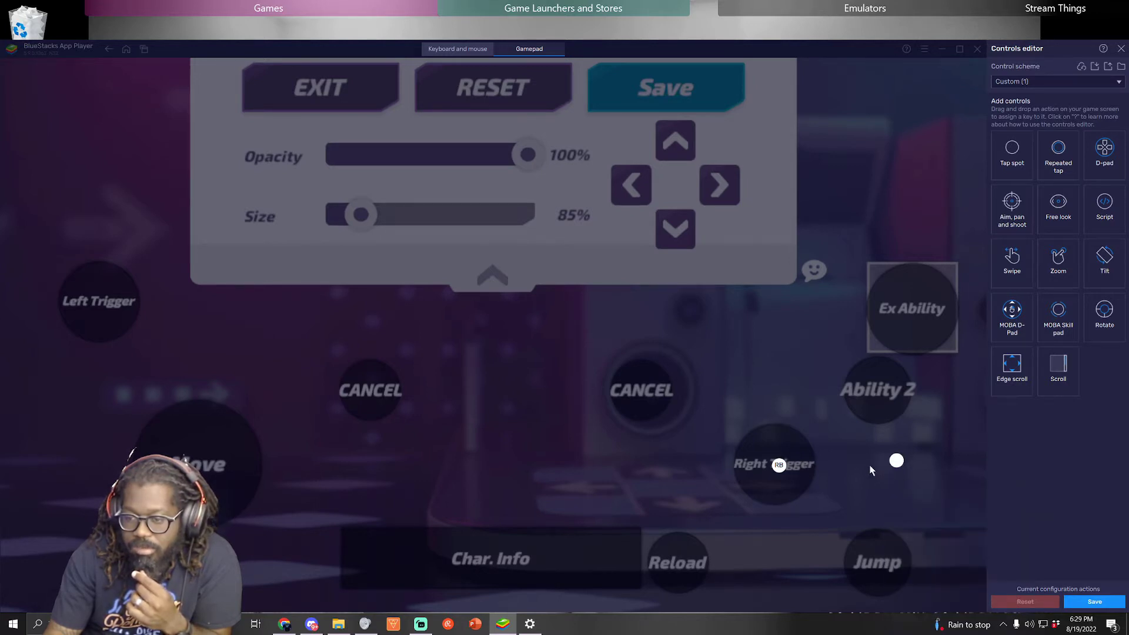
{"action": "left_click_drag", "start_coordinate": [896, 461], "coordinate": [885, 433]}
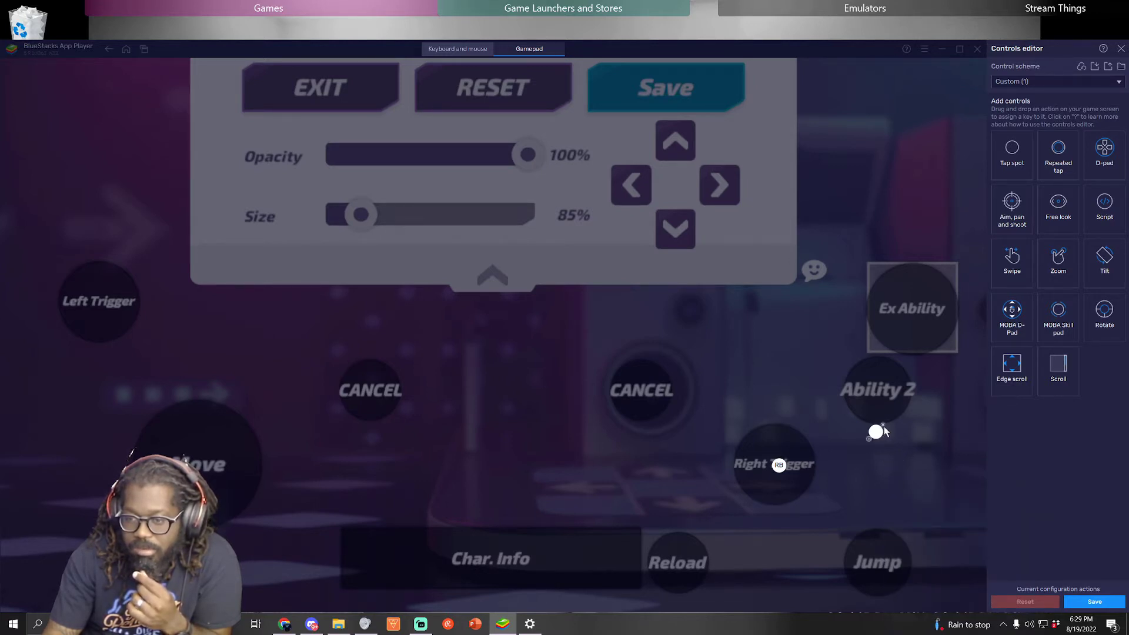
{"action": "left_click", "coordinate": [884, 426]}
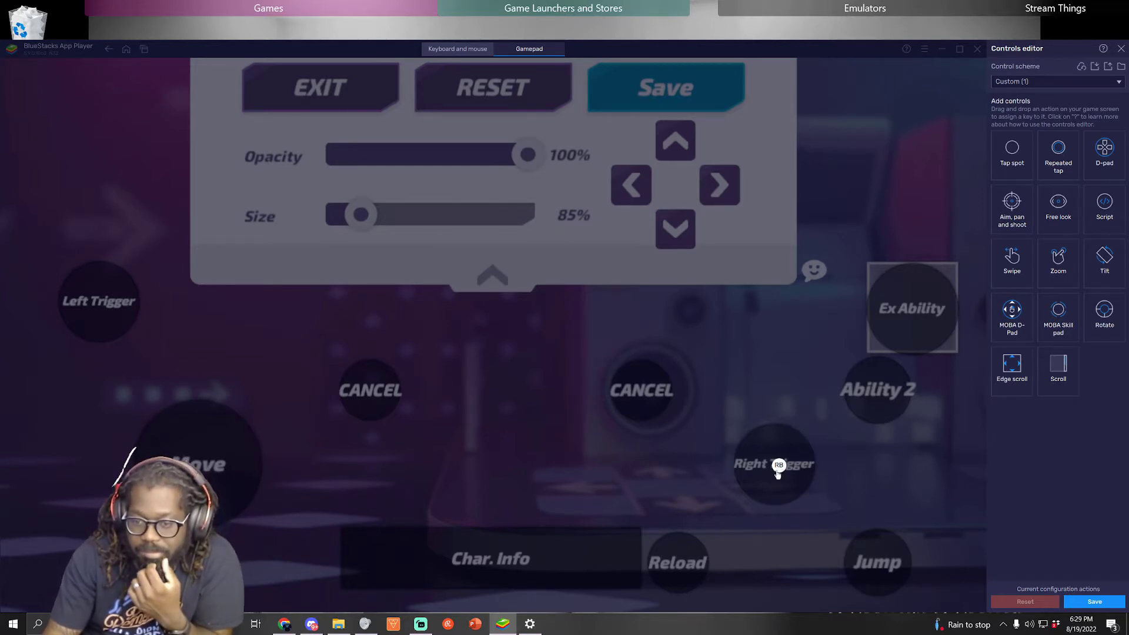
Centre the Right Trigger tap spot and bind it to RT, and add a tap spot bound to LT on the Left Trigger button.
{"action": "left_click_drag", "start_coordinate": [782, 466], "coordinate": [778, 470]}
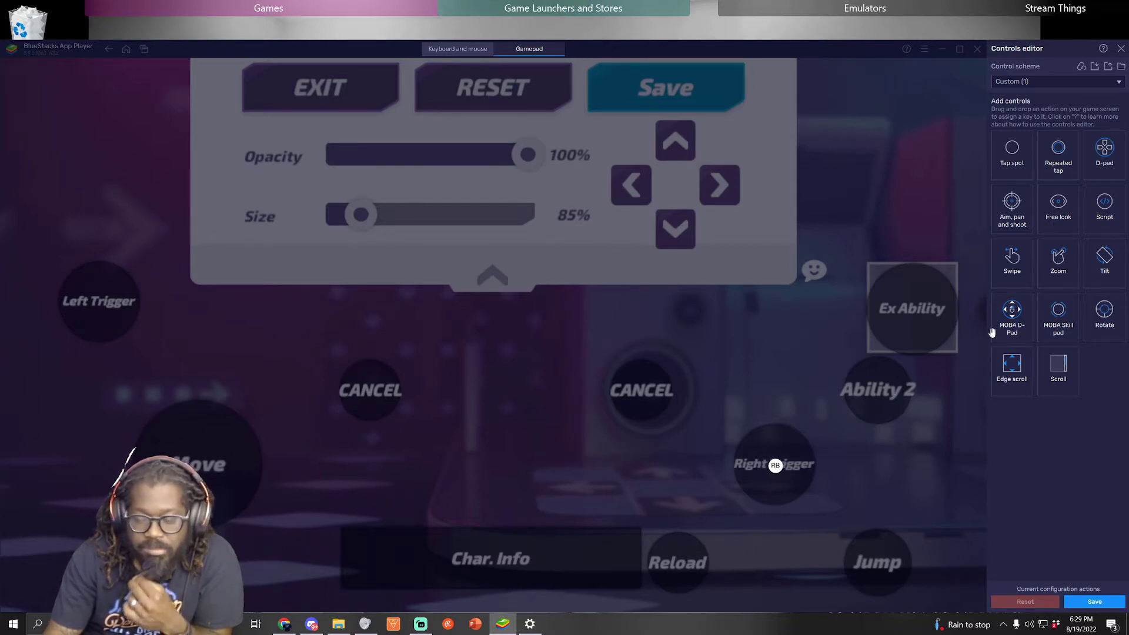
{"action": "left_click", "coordinate": [93, 312]}
{"action": "key", "text": "LT"}
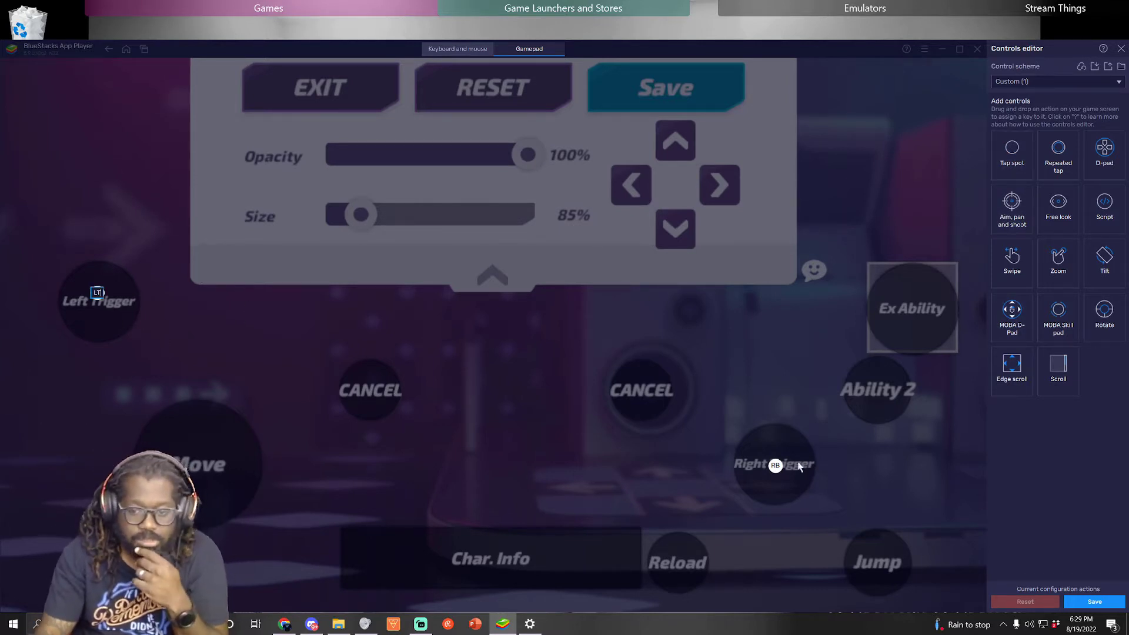
{"action": "left_click", "coordinate": [776, 464]}
{"action": "type", "text": "RT"}
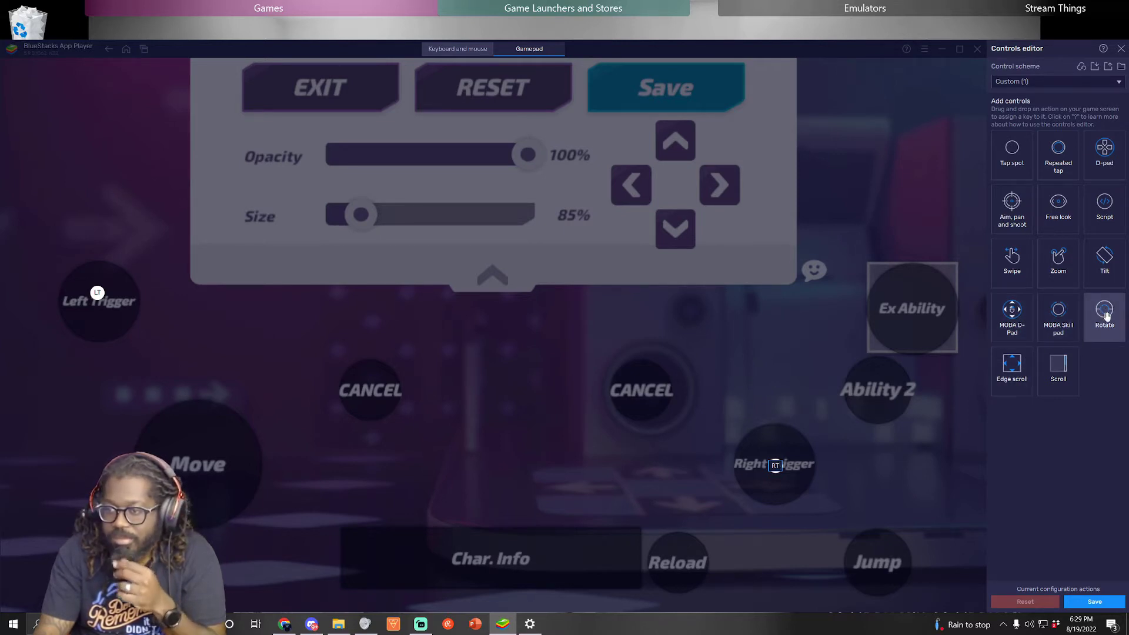
{"action": "left_click_drag", "start_coordinate": [1028, 334], "coordinate": [203, 464]}
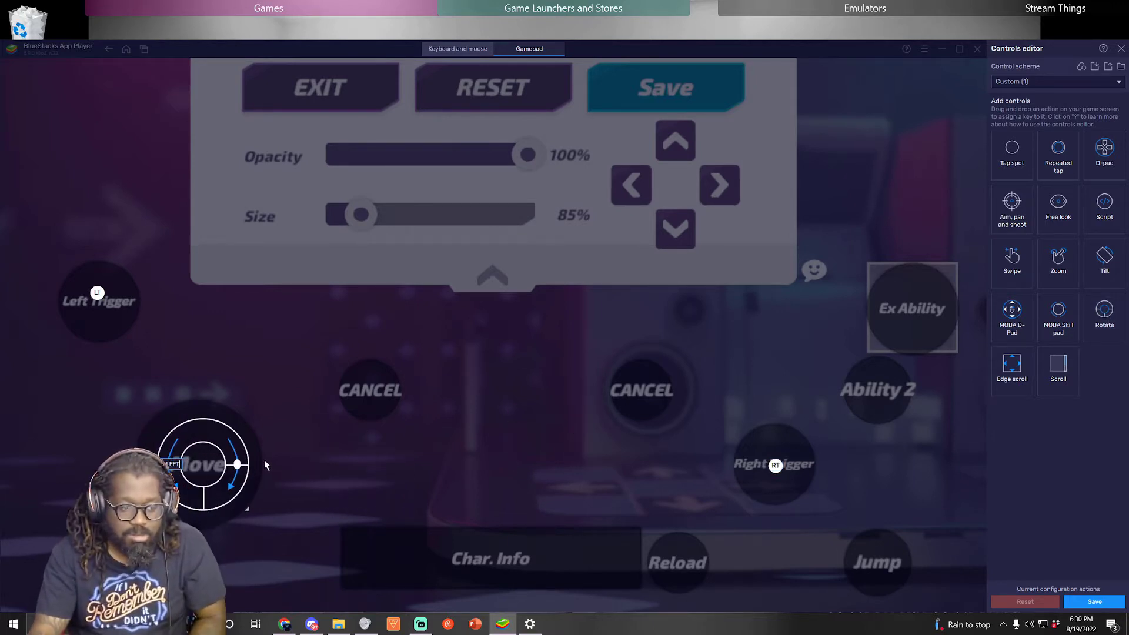
{"action": "mouse_move", "coordinate": [236, 462]}
{"action": "left_click", "coordinate": [246, 421]}
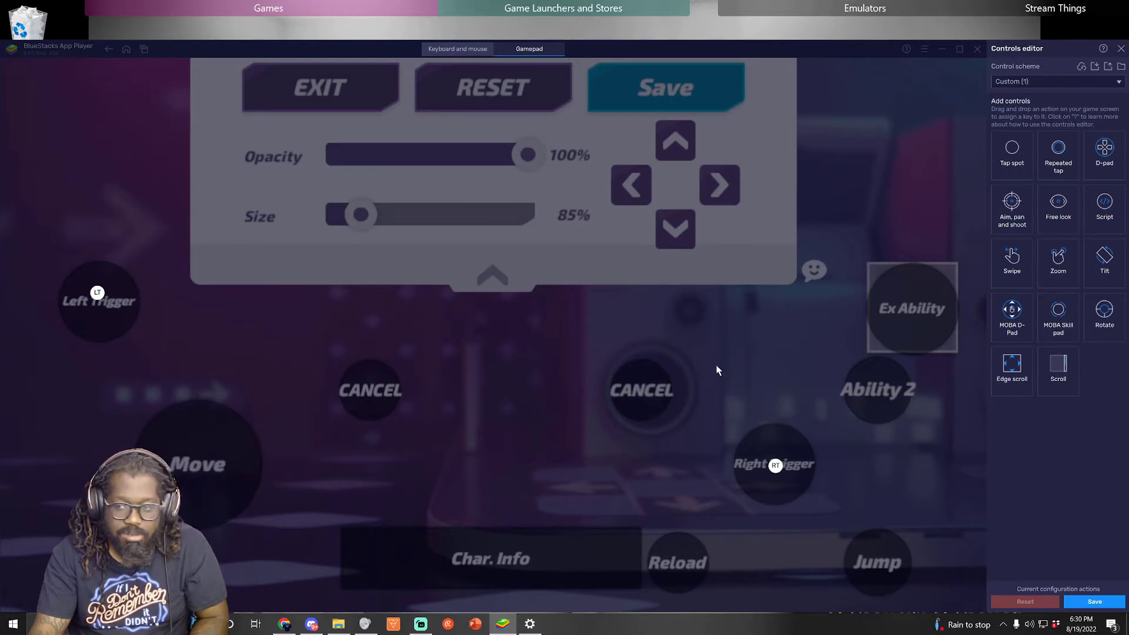
Place a D-pad control centred on the Move joystick and bind its four directions to LS Up, LS Left, LS Right and LS Down.
{"action": "left_click_drag", "start_coordinate": [1105, 147], "coordinate": [235, 555]}
{"action": "left_click_drag", "start_coordinate": [174, 470], "coordinate": [203, 453]}
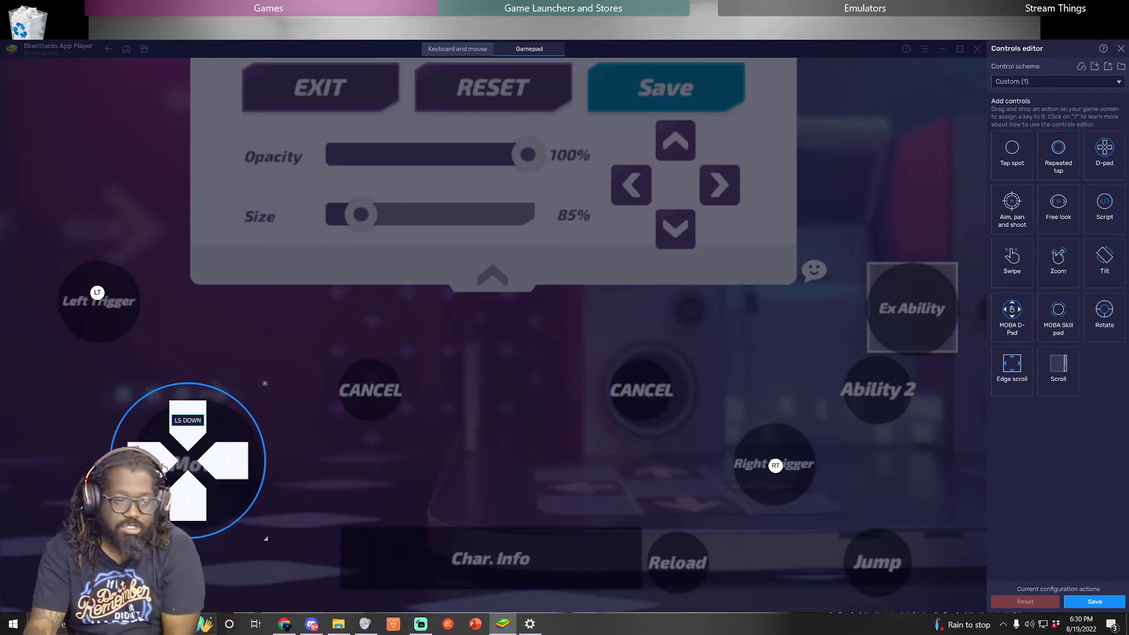
{"action": "left_click", "coordinate": [165, 468]}
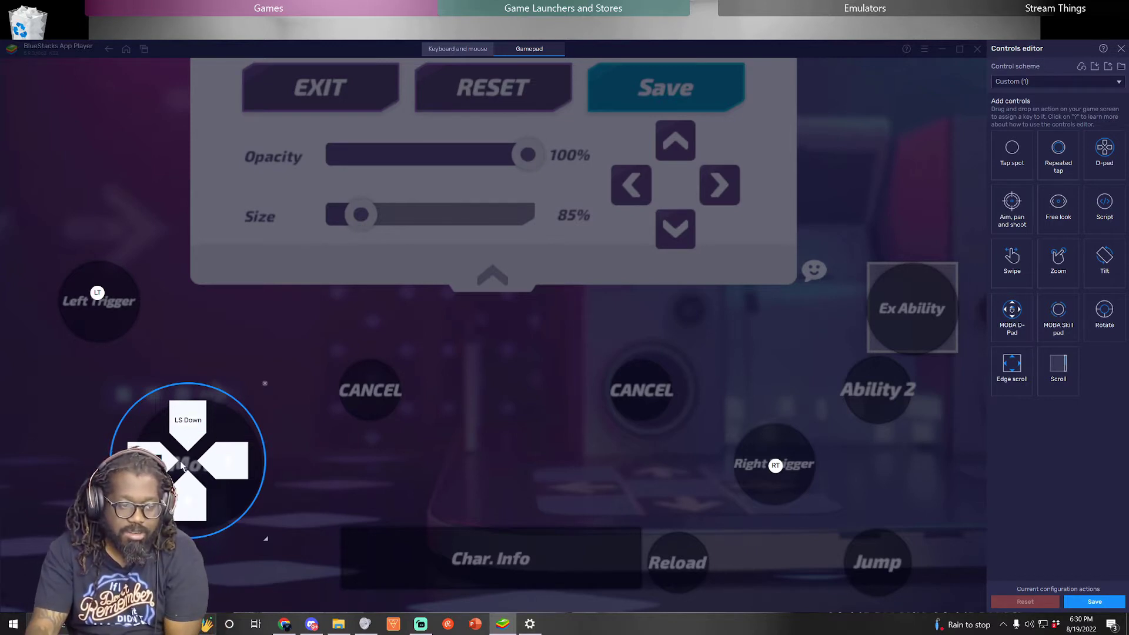
{"action": "left_click", "coordinate": [188, 425]}
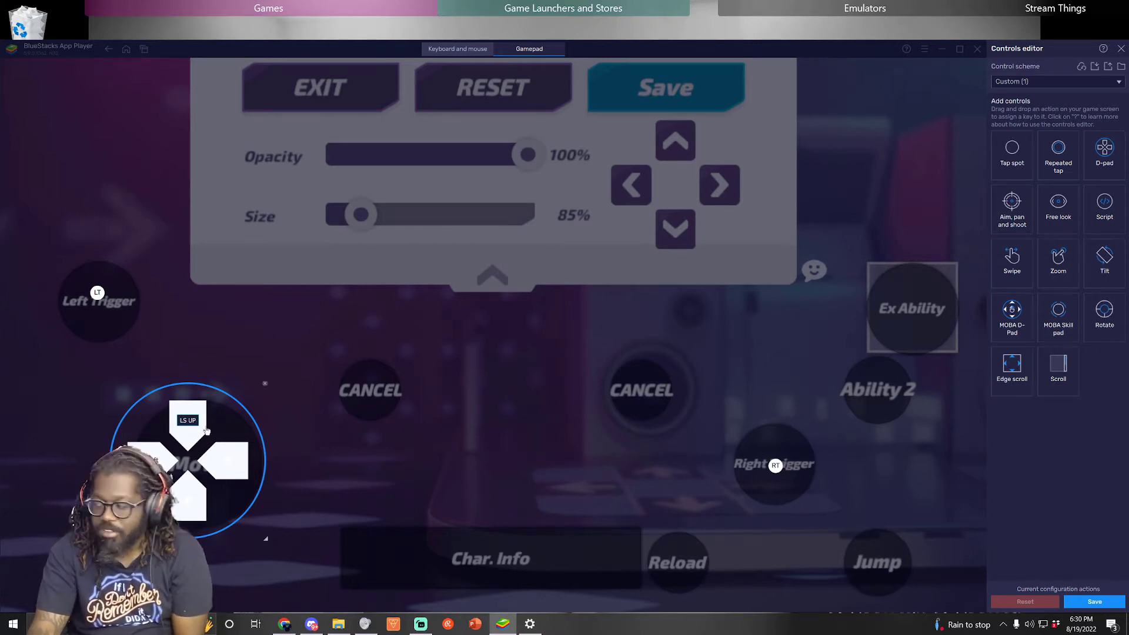
{"action": "left_click", "coordinate": [230, 465]}
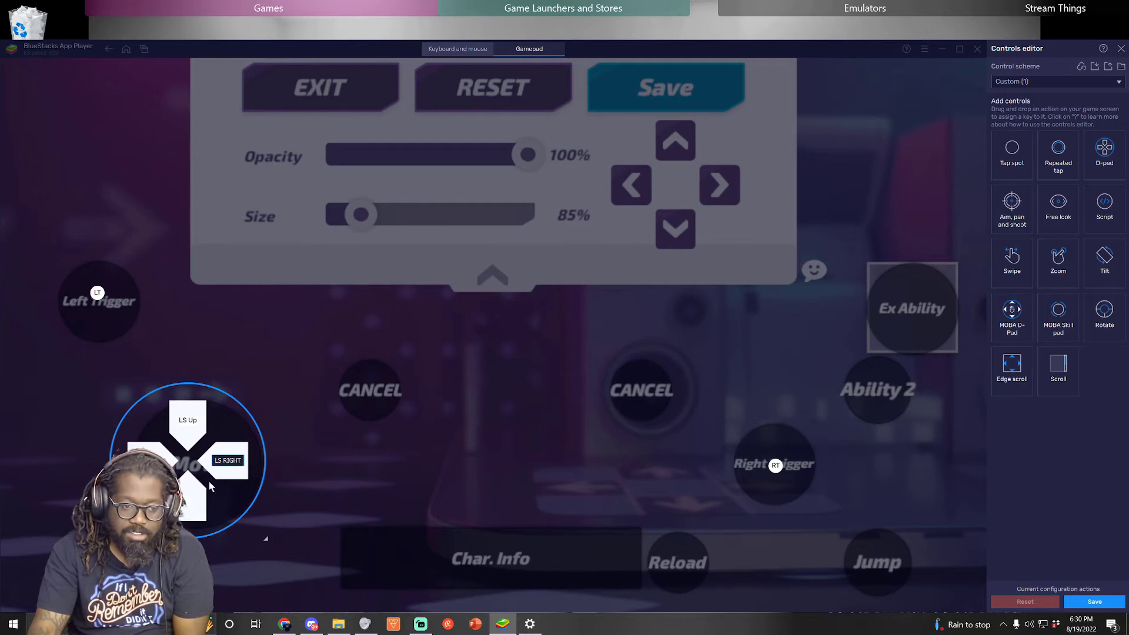
{"action": "left_click", "coordinate": [192, 507]}
{"action": "double_click", "coordinate": [192, 505]}
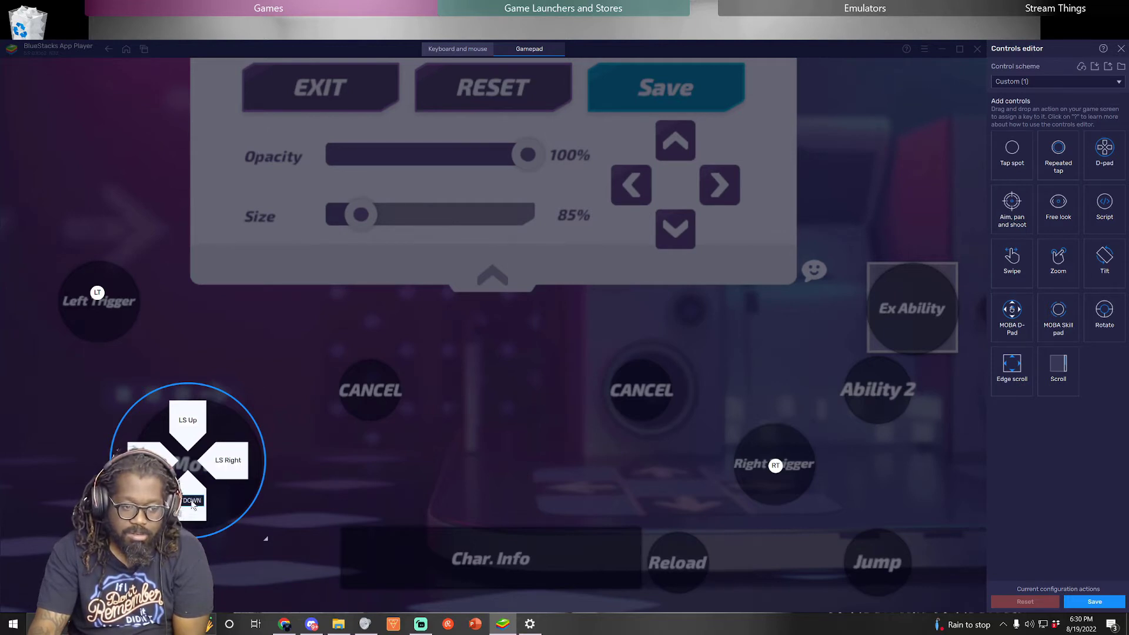
{"action": "left_click", "coordinate": [192, 468]}
{"action": "left_click_drag", "start_coordinate": [188, 440], "coordinate": [196, 447]}
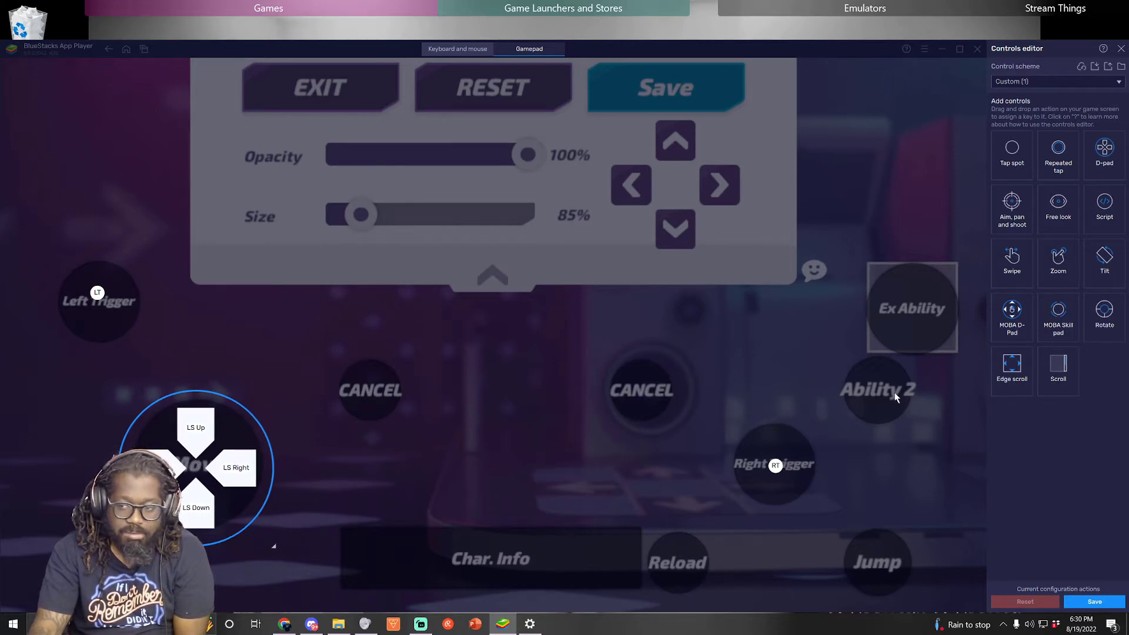
{"action": "left_click_drag", "start_coordinate": [1013, 312], "coordinate": [485, 468]}
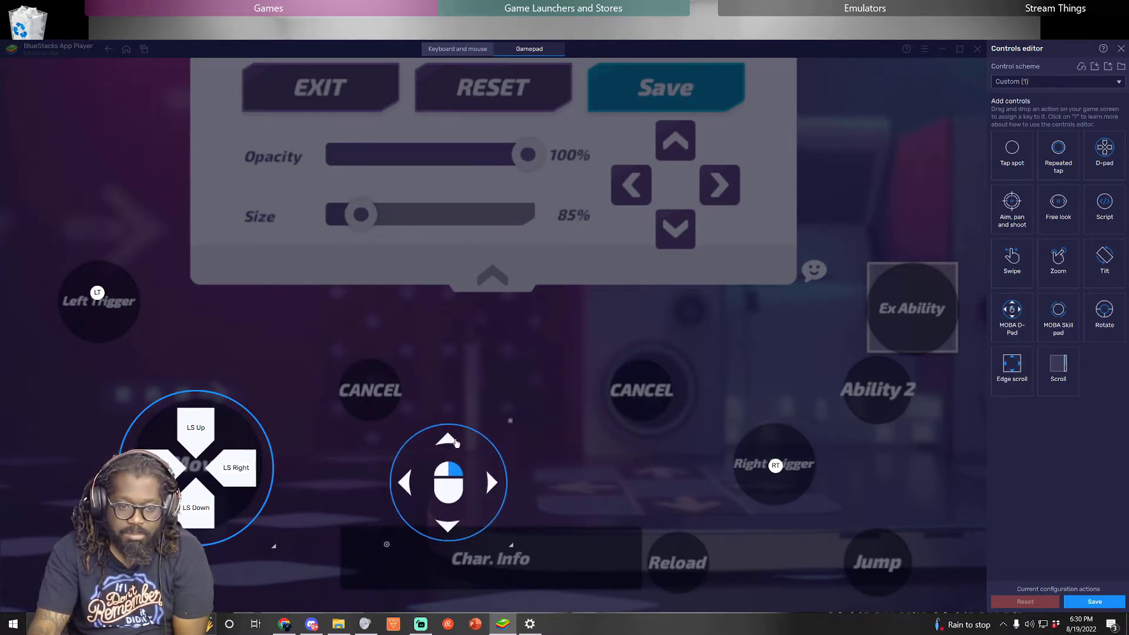
{"action": "left_click", "coordinate": [477, 443]}
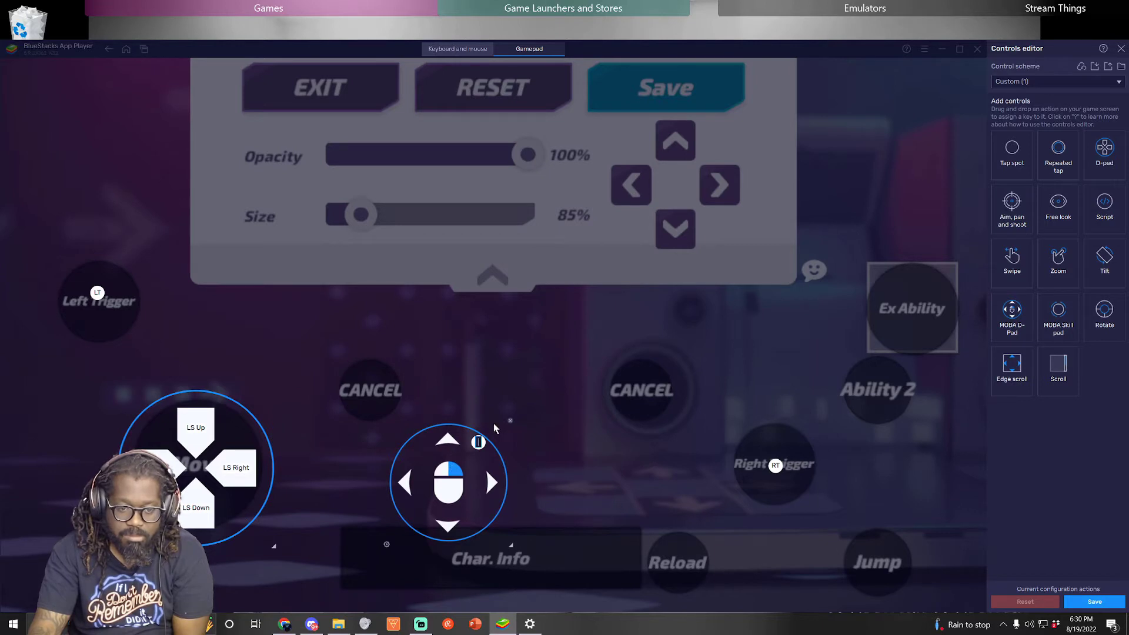
{"action": "left_click", "coordinate": [510, 421]}
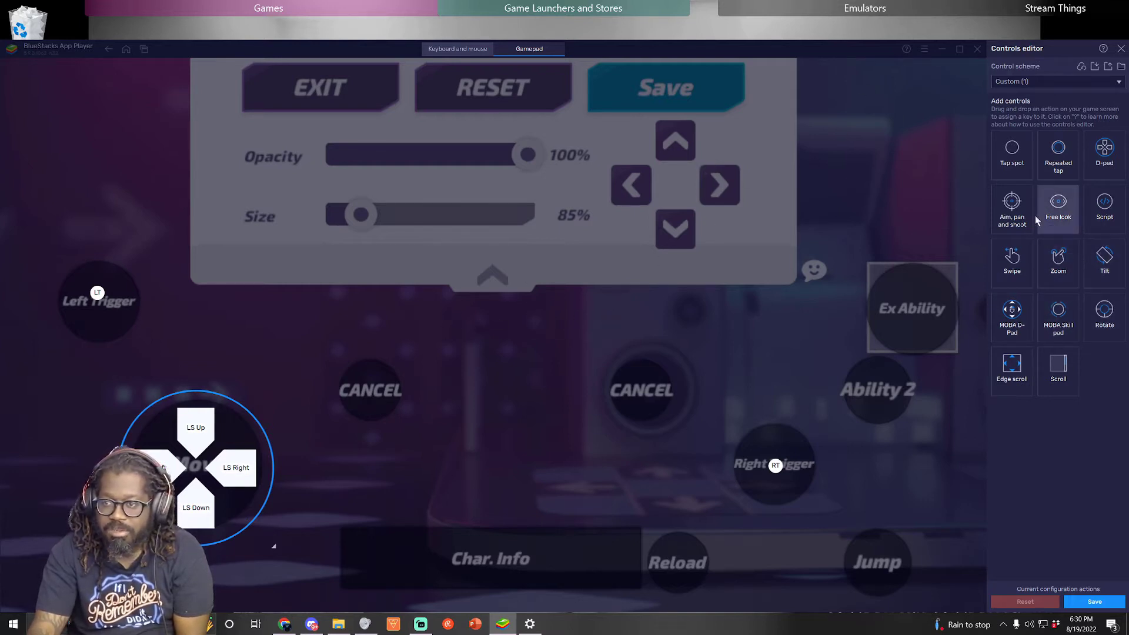
{"action": "left_click_drag", "start_coordinate": [1012, 202], "coordinate": [509, 352]}
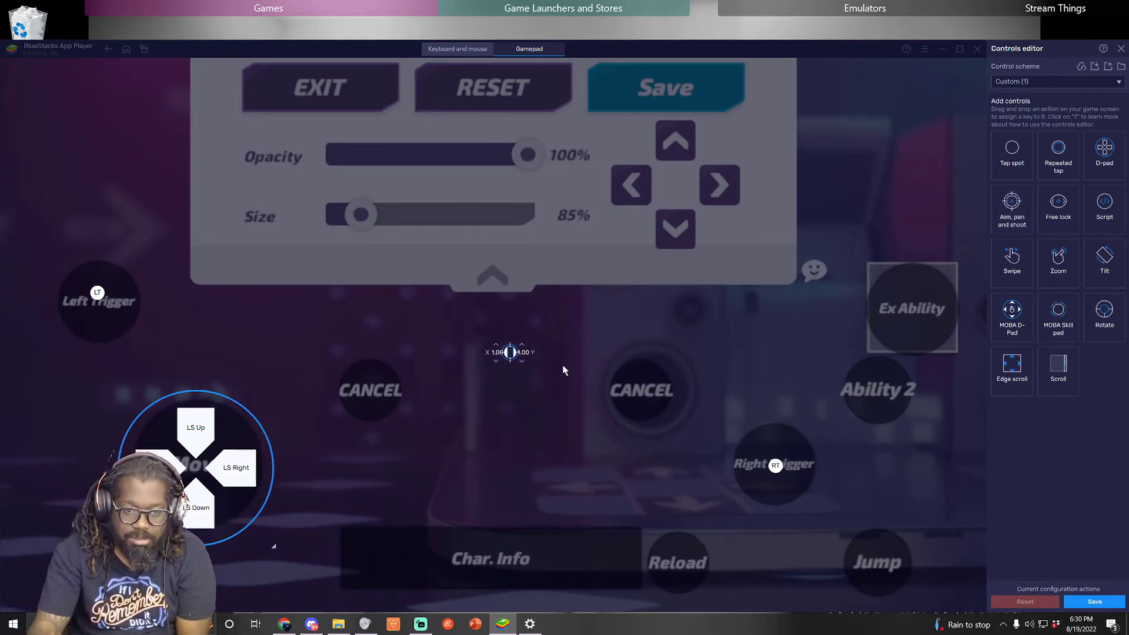
{"action": "left_click", "coordinate": [519, 344]}
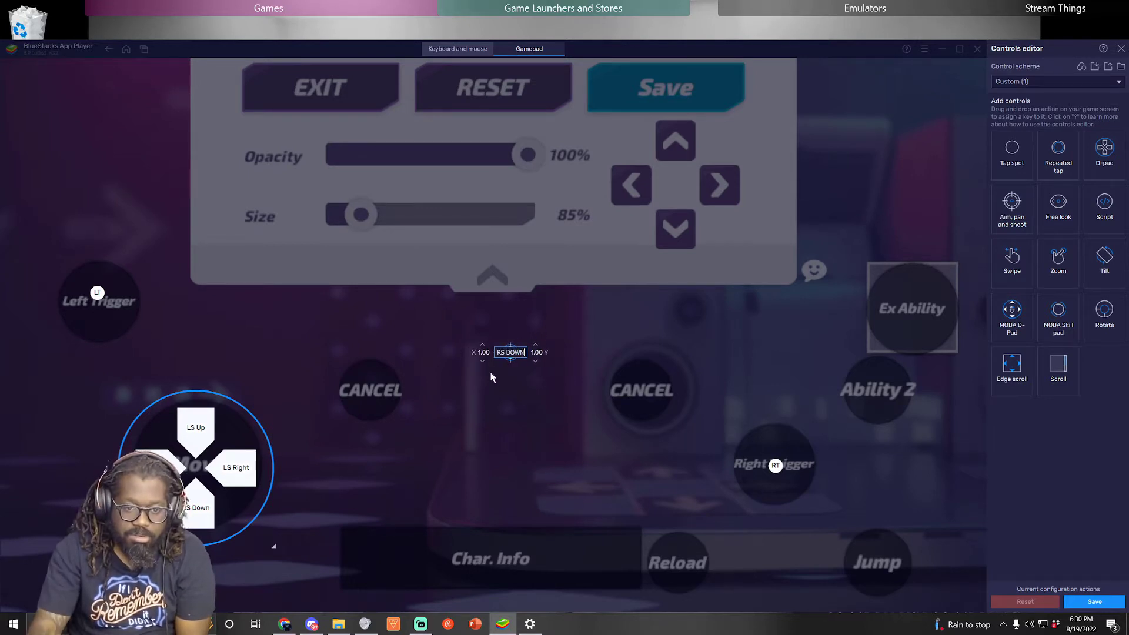
{"action": "left_click", "coordinate": [528, 342]}
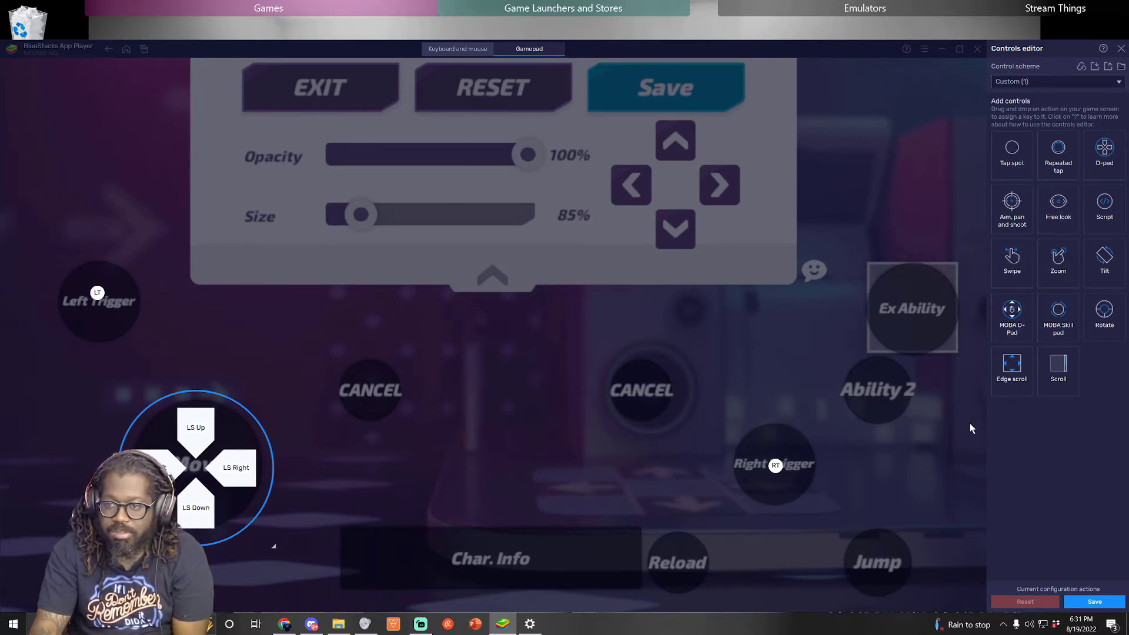
Add tap spots bound to Y on Ability 2, A on Jump, X on Reload, Up on Char. Info and B on Ex Ability.
{"action": "left_click", "coordinate": [881, 396]}
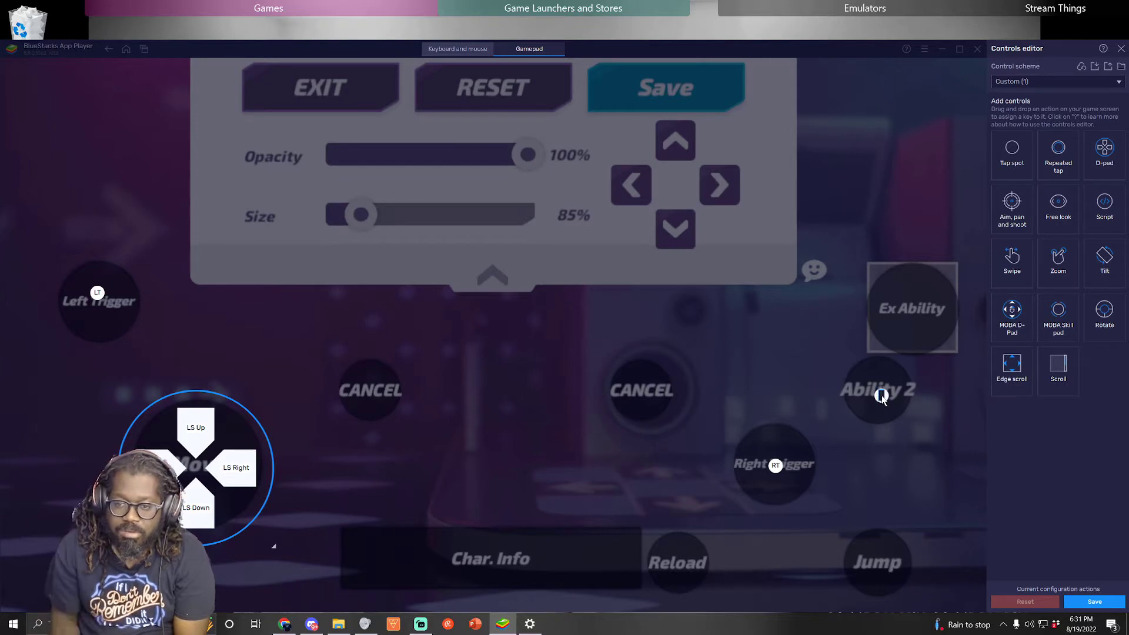
{"action": "type", "text": "Y"}
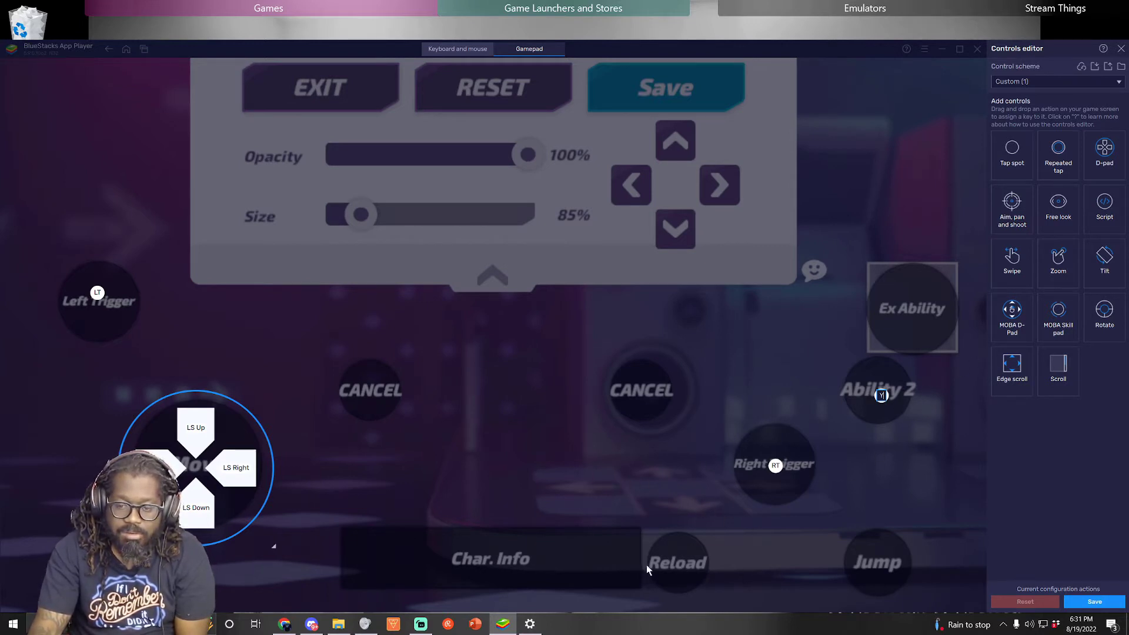
{"action": "left_click", "coordinate": [873, 557]}
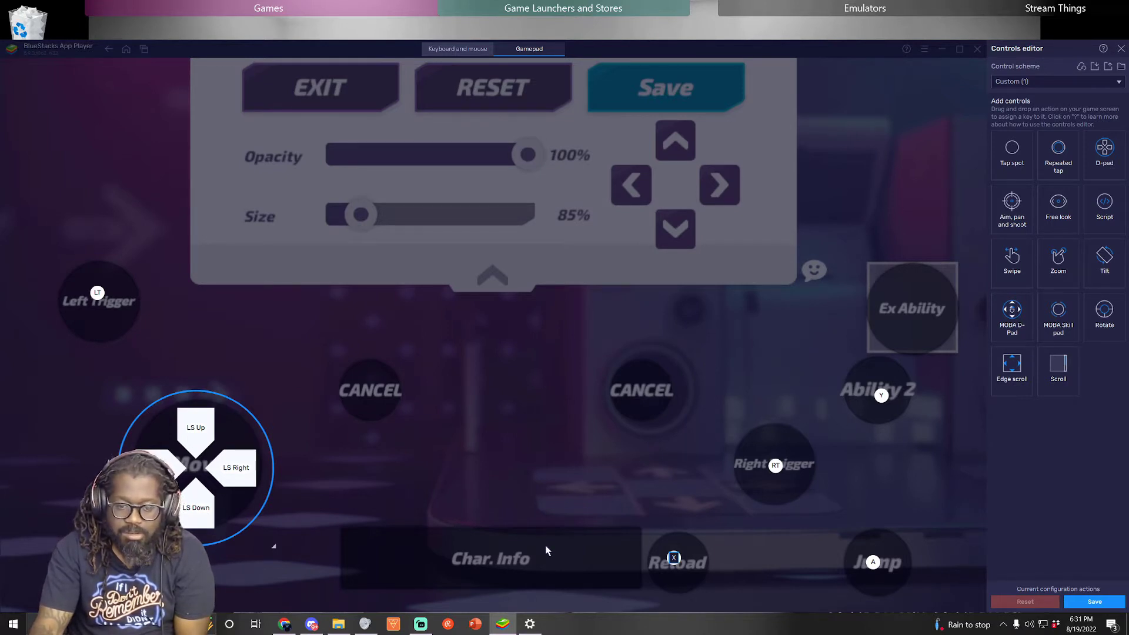
{"action": "left_click", "coordinate": [490, 560]}
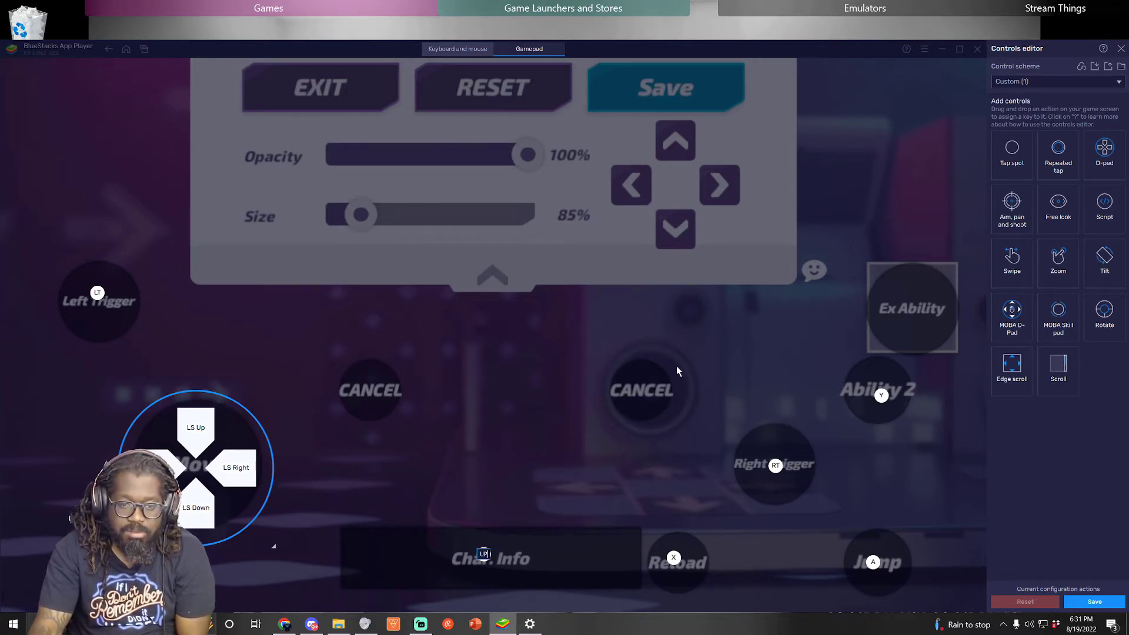
{"action": "left_click", "coordinate": [913, 306]}
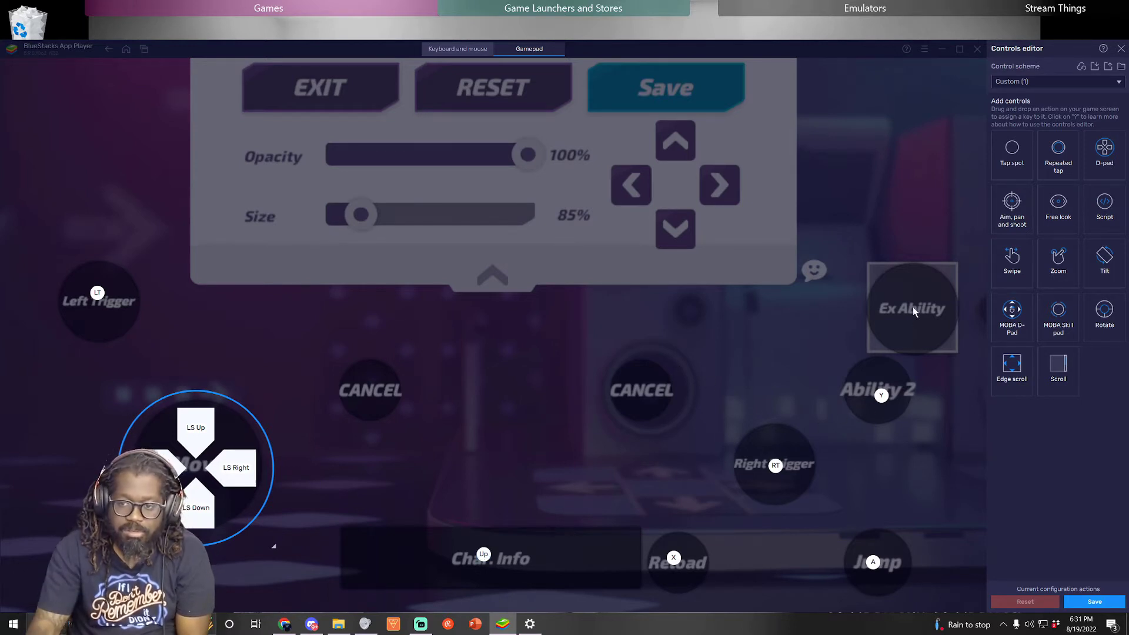
{"action": "type", "text": "B"}
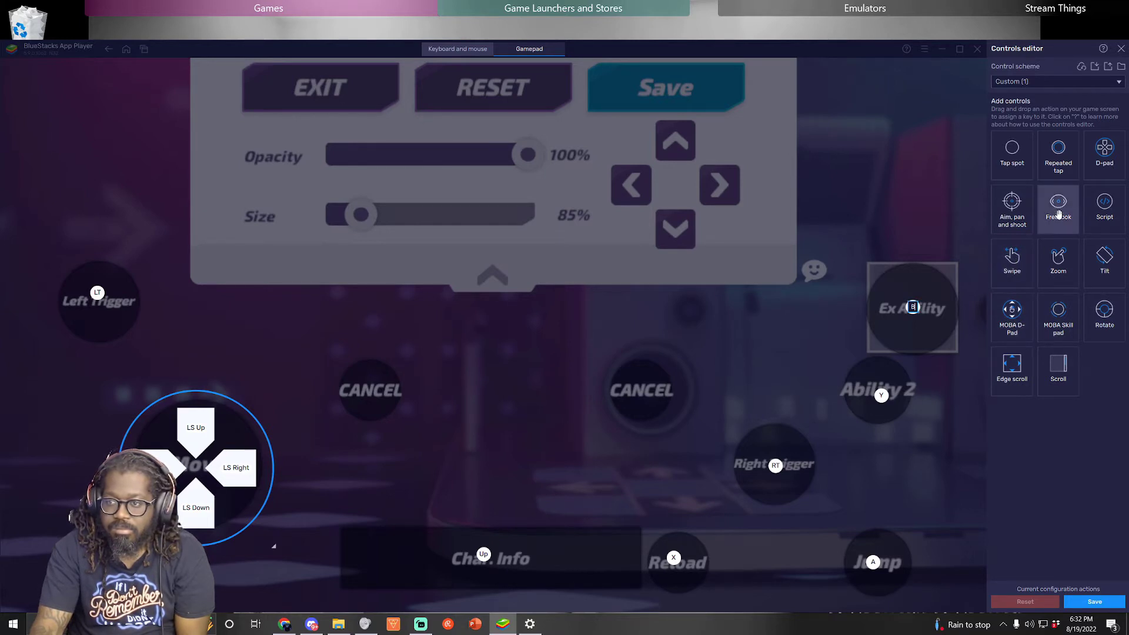
Place a Free look control in the empty area between the two CANCEL buttons and bind it to RS Up, RS Right, RS Left and RS Down.
{"action": "left_click_drag", "start_coordinate": [1058, 203], "coordinate": [518, 359]}
{"action": "type", "text": "RS UP"}
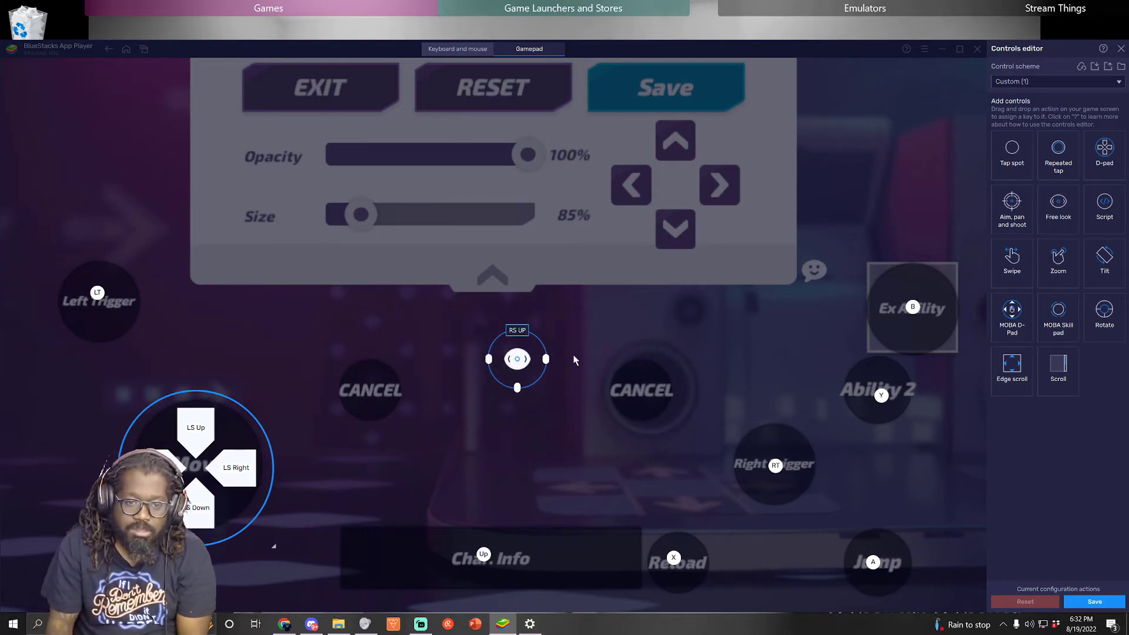
{"action": "left_click", "coordinate": [546, 359]}
{"action": "left_click", "coordinate": [489, 359]}
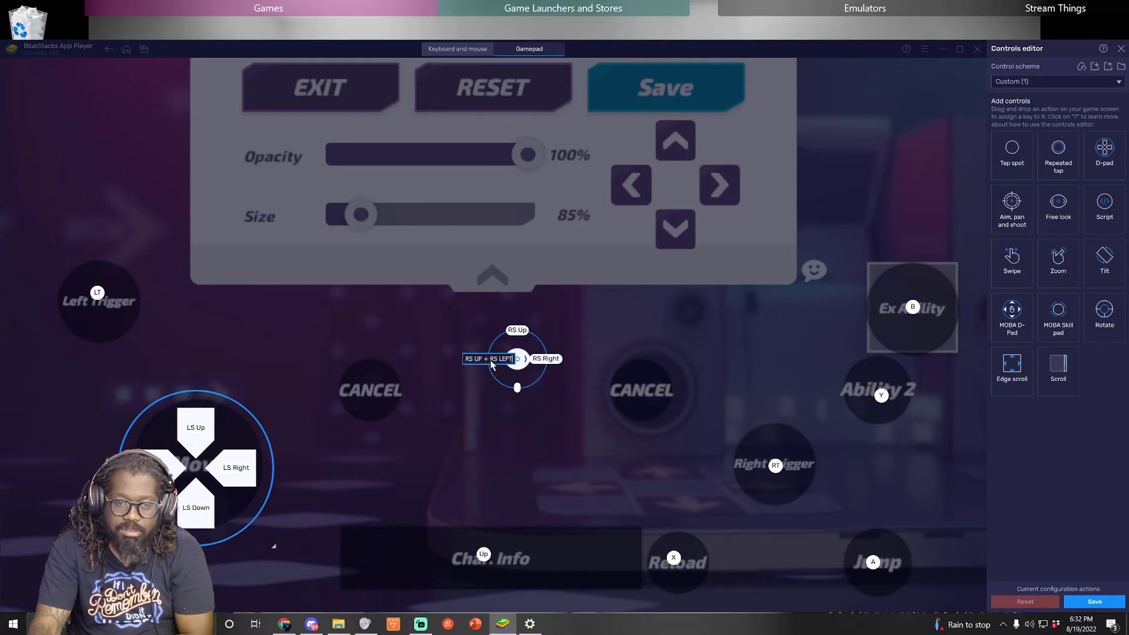
{"action": "left_click", "coordinate": [517, 388]}
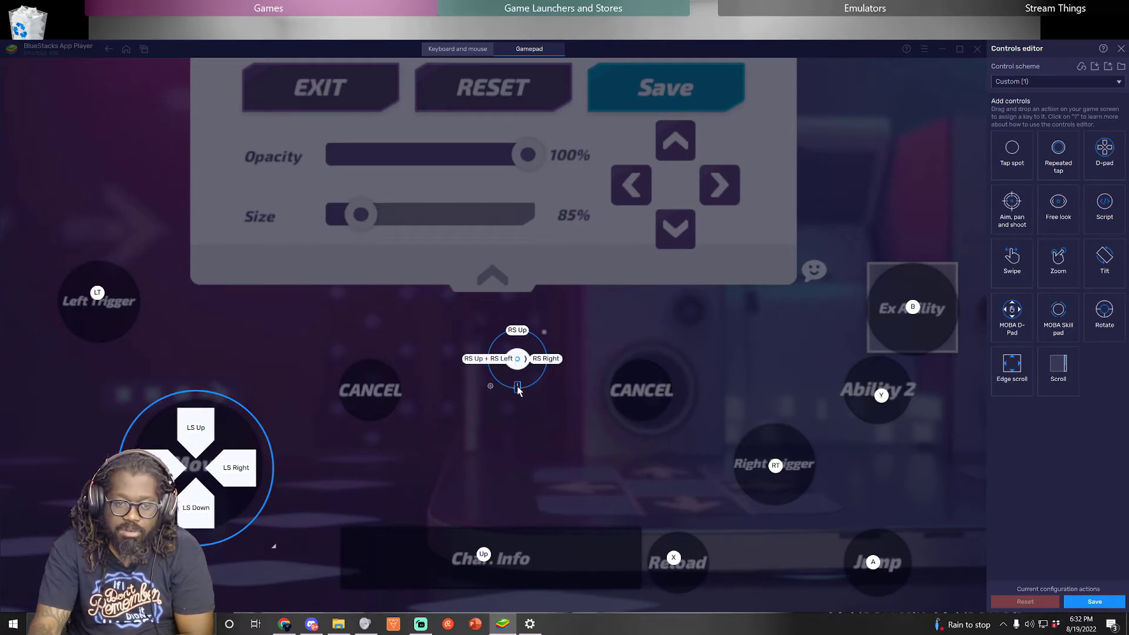
{"action": "left_click", "coordinate": [531, 469]}
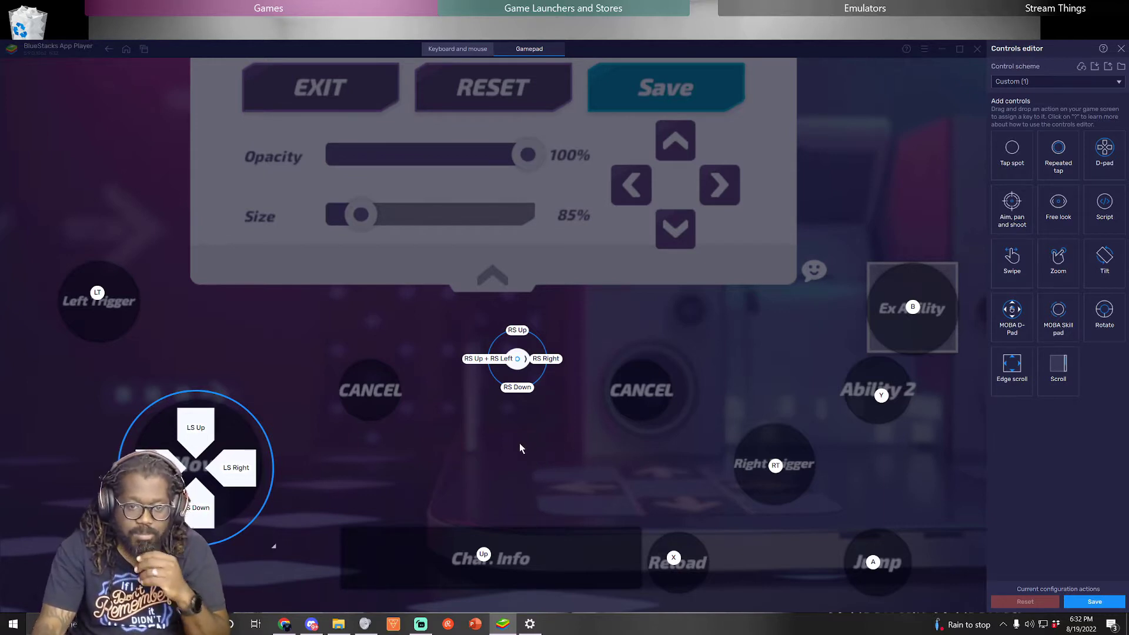
{"action": "left_click", "coordinate": [492, 359]}
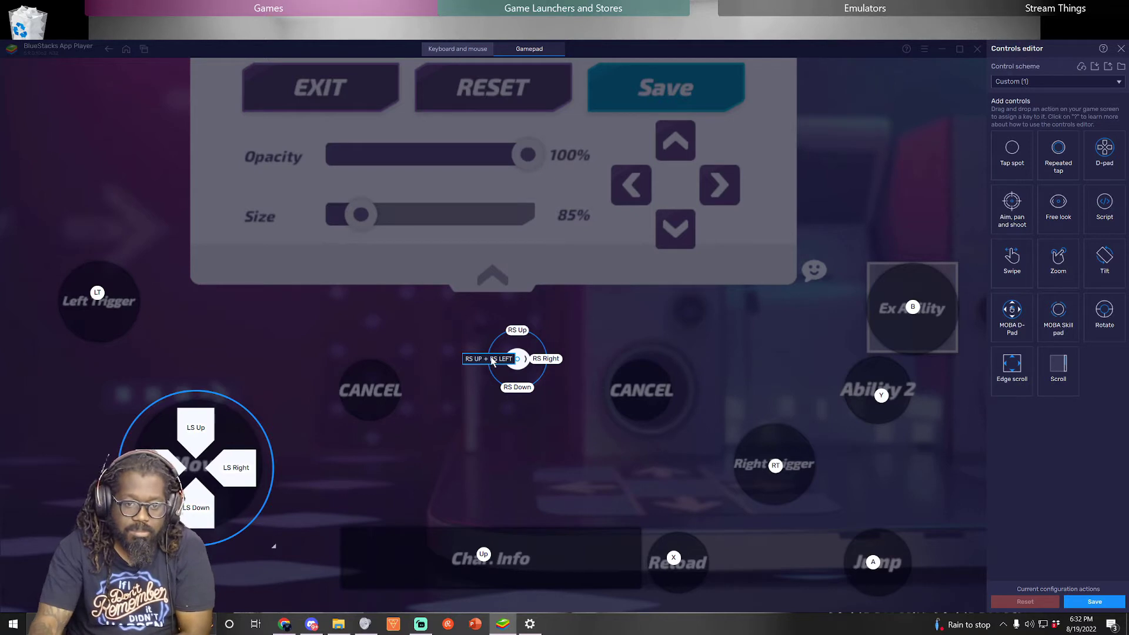
{"action": "key", "text": "BackSpace"}
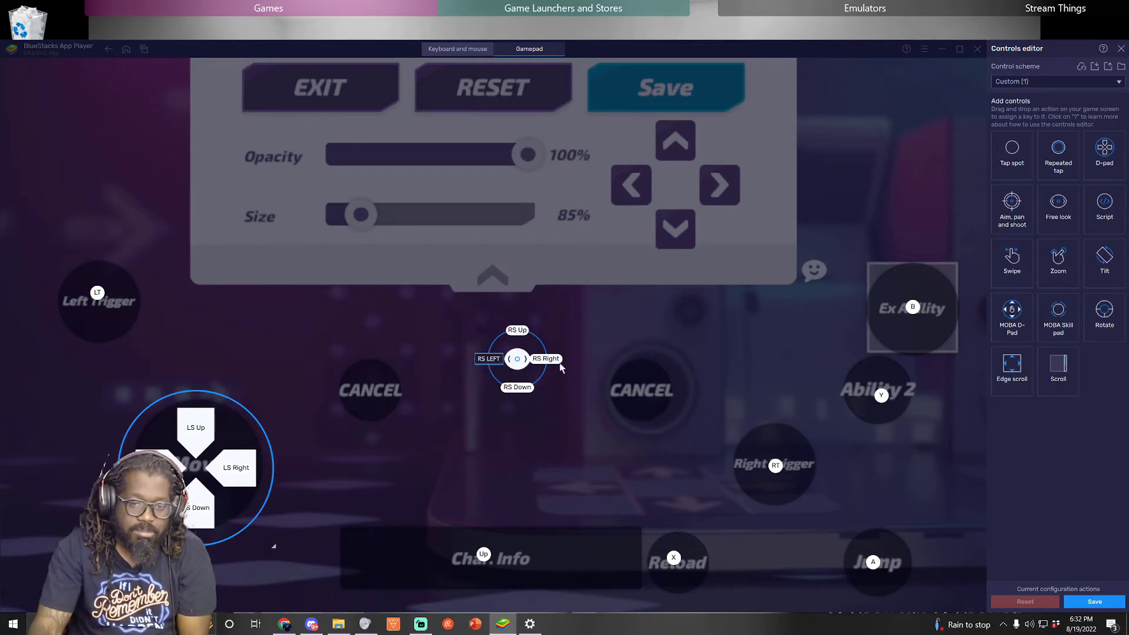
Add tap spots bound to B on the right CANCEL button and Down on the left one, and save the scheme.
{"action": "left_click", "coordinate": [642, 394]}
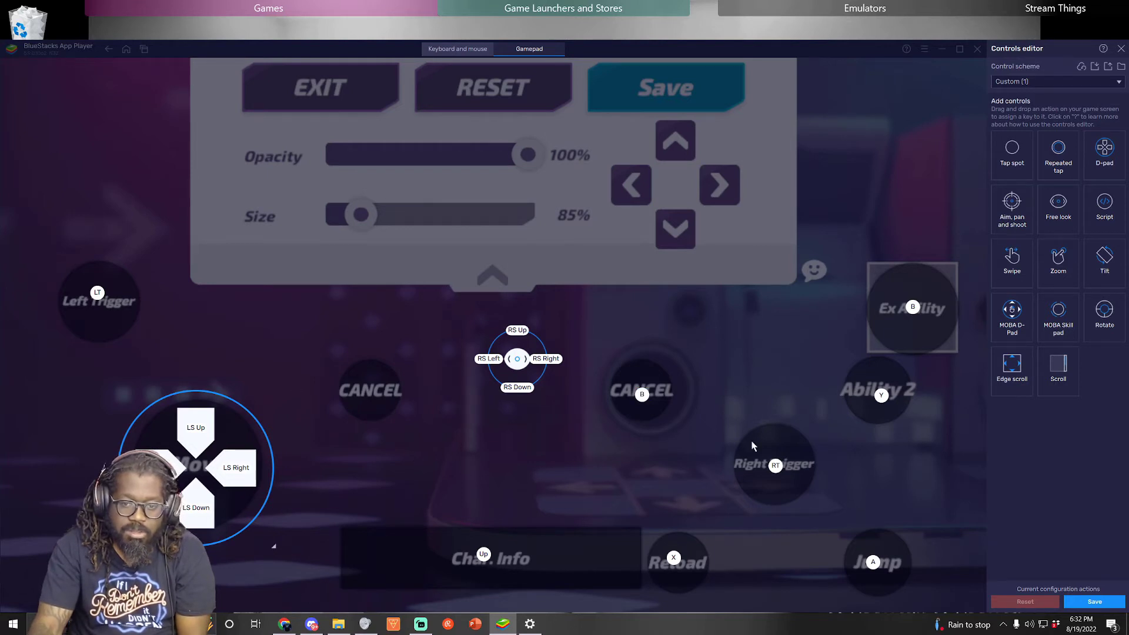
{"action": "left_click", "coordinate": [369, 390]}
{"action": "key", "text": "Down"}
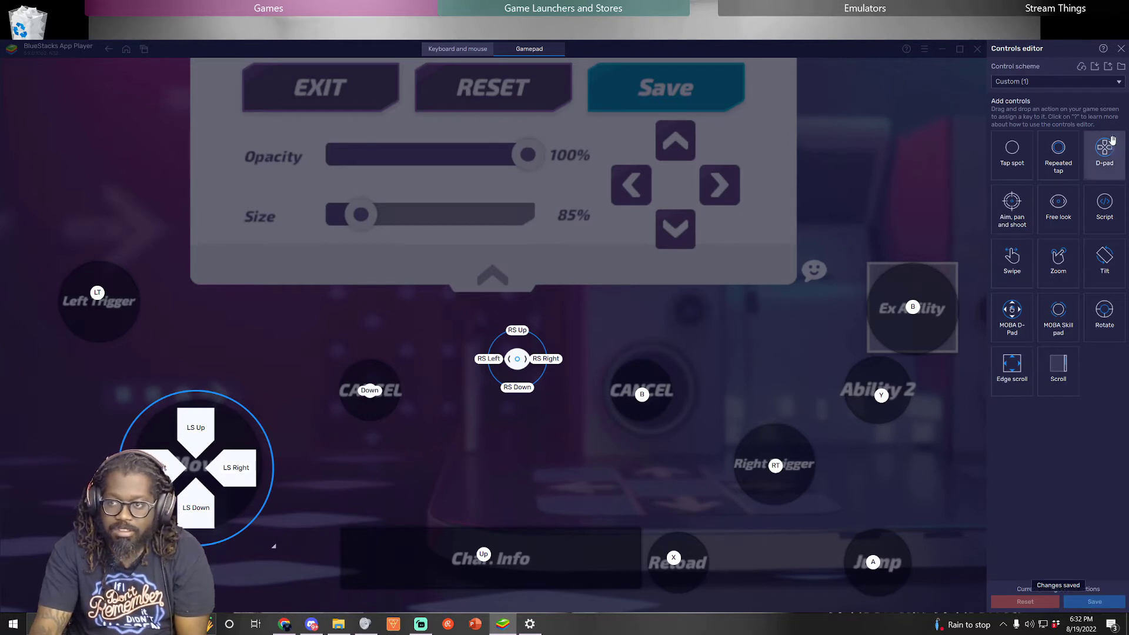
Rename the Custom (1) control scheme to T3 Arena, keep it selected and close the controls editor.
{"action": "left_click", "coordinate": [1116, 83]}
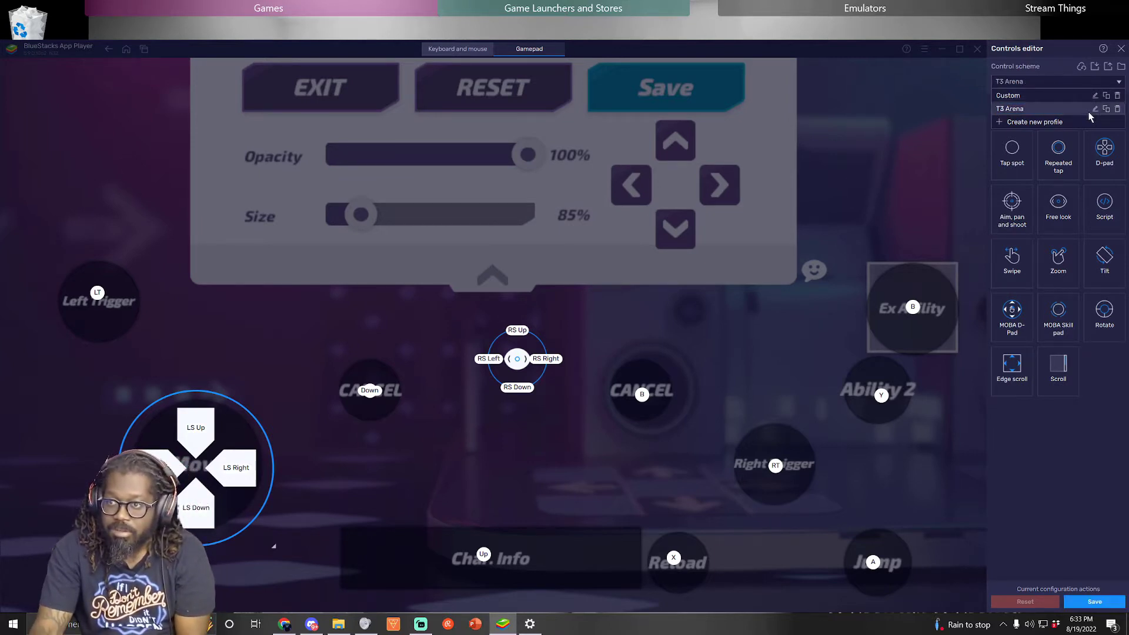
{"action": "left_click", "coordinate": [1053, 108]}
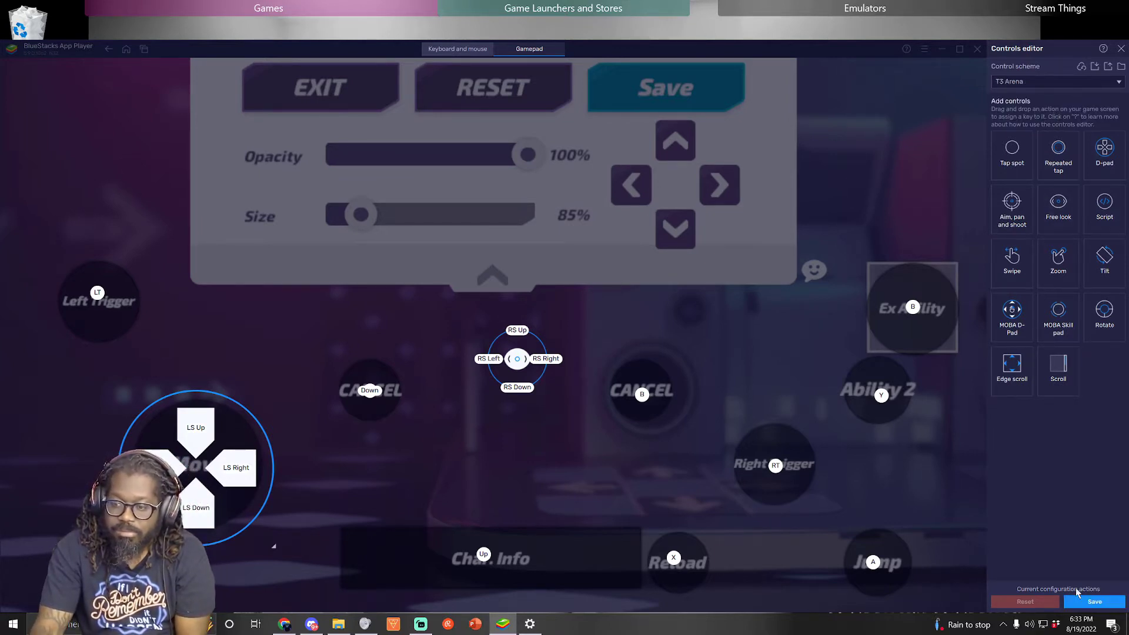
{"action": "left_click", "coordinate": [1122, 49]}
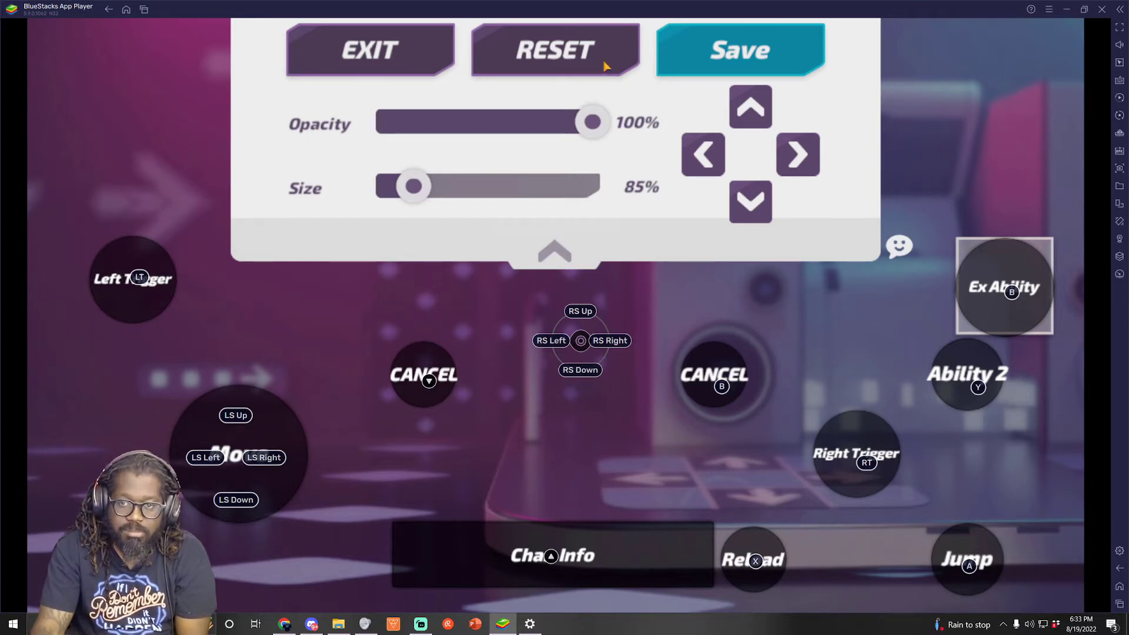
Save the game's custom layout and return to the home screen, checking the Team Deathmatch stage selection.
{"action": "left_click", "coordinate": [752, 44]}
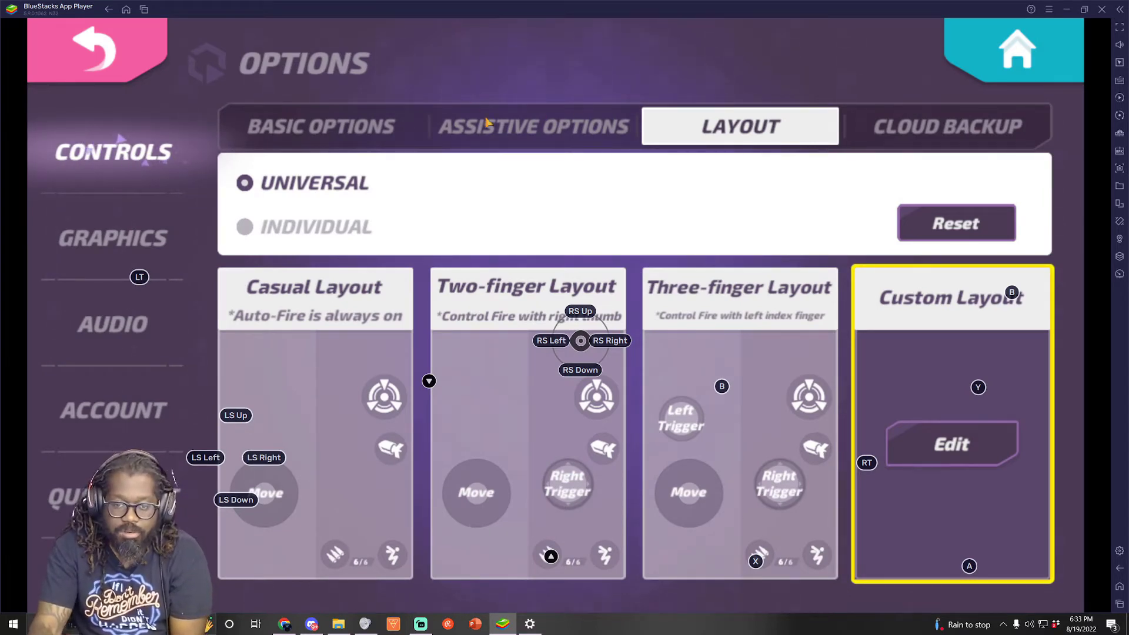
{"action": "left_click", "coordinate": [76, 57]}
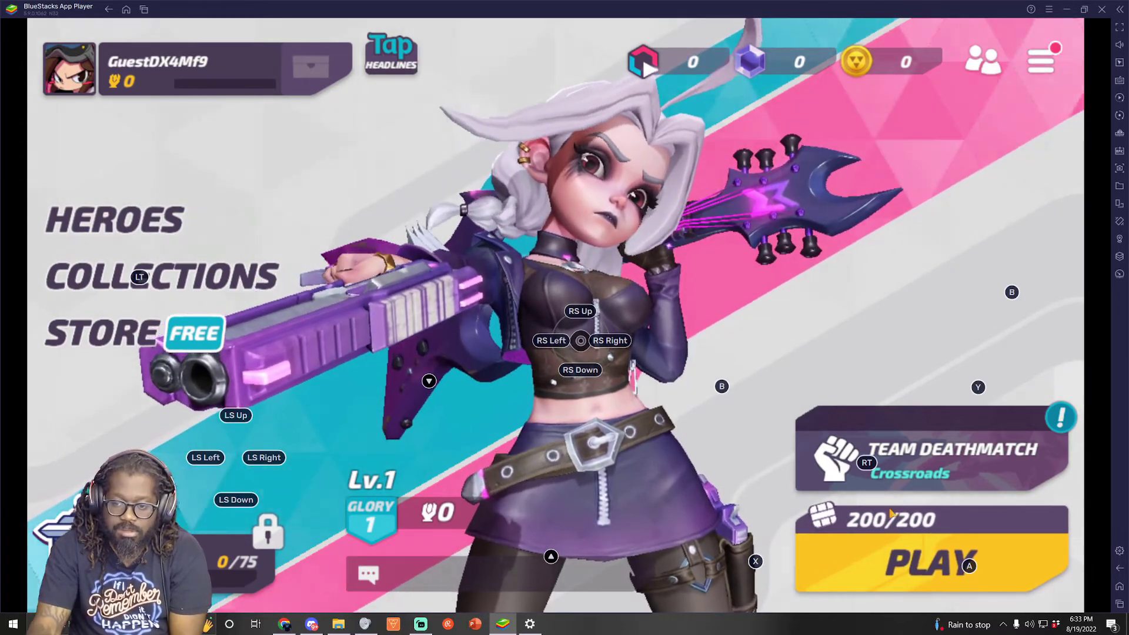
{"action": "left_click", "coordinate": [964, 468]}
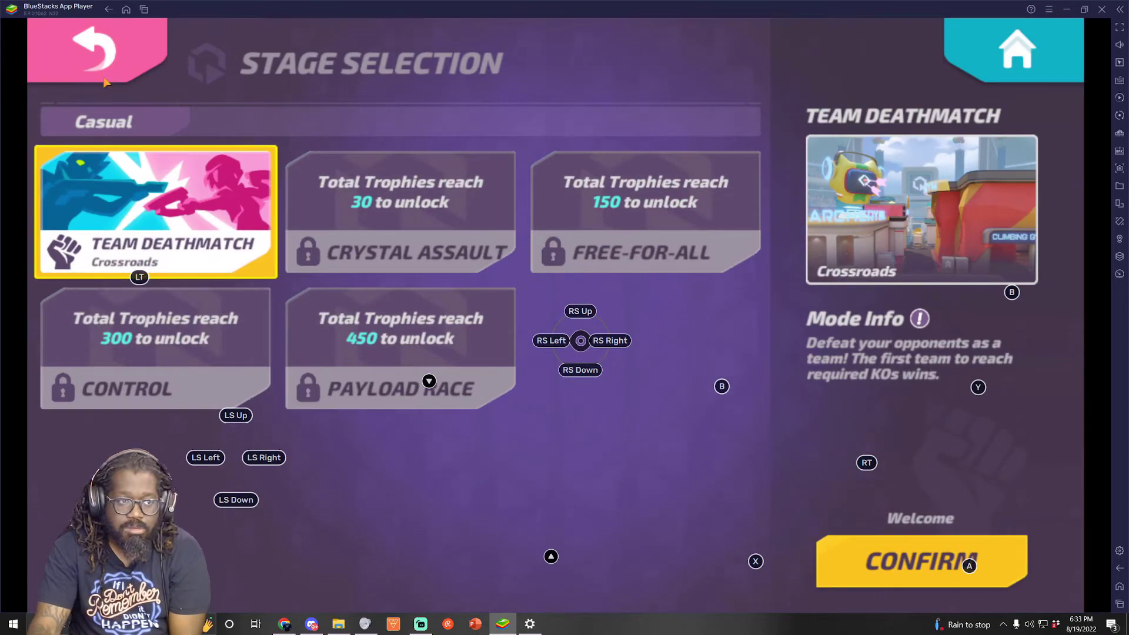
{"action": "left_click", "coordinate": [101, 80]}
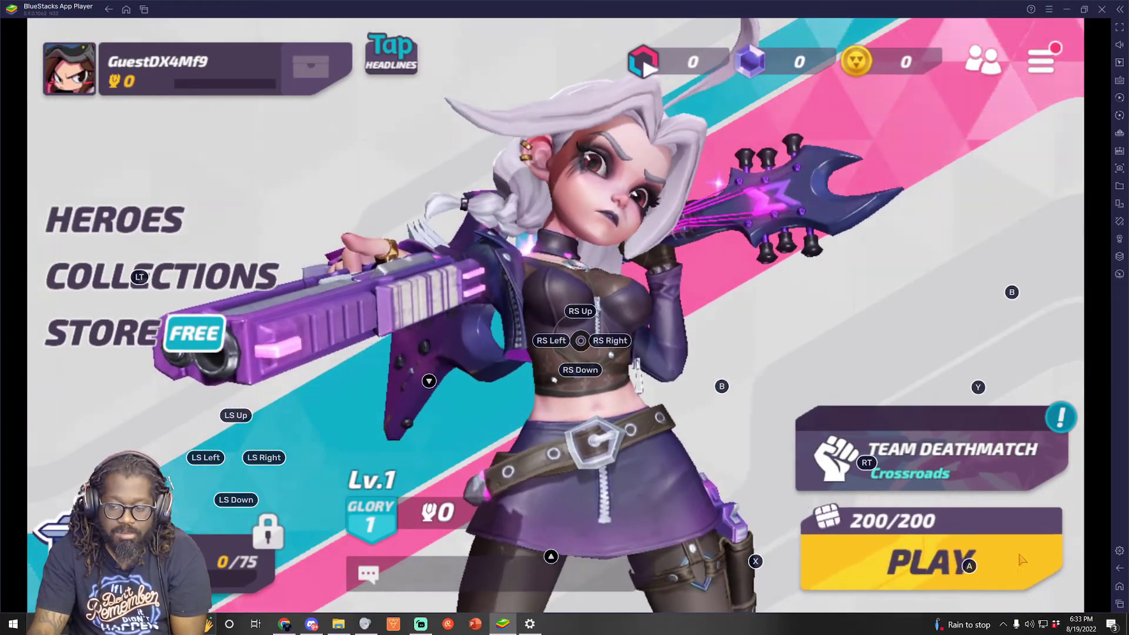
Start a Team Deathmatch match on Crossroads and try moving forward and looking around from the spawn area.
{"action": "left_click", "coordinate": [1021, 558]}
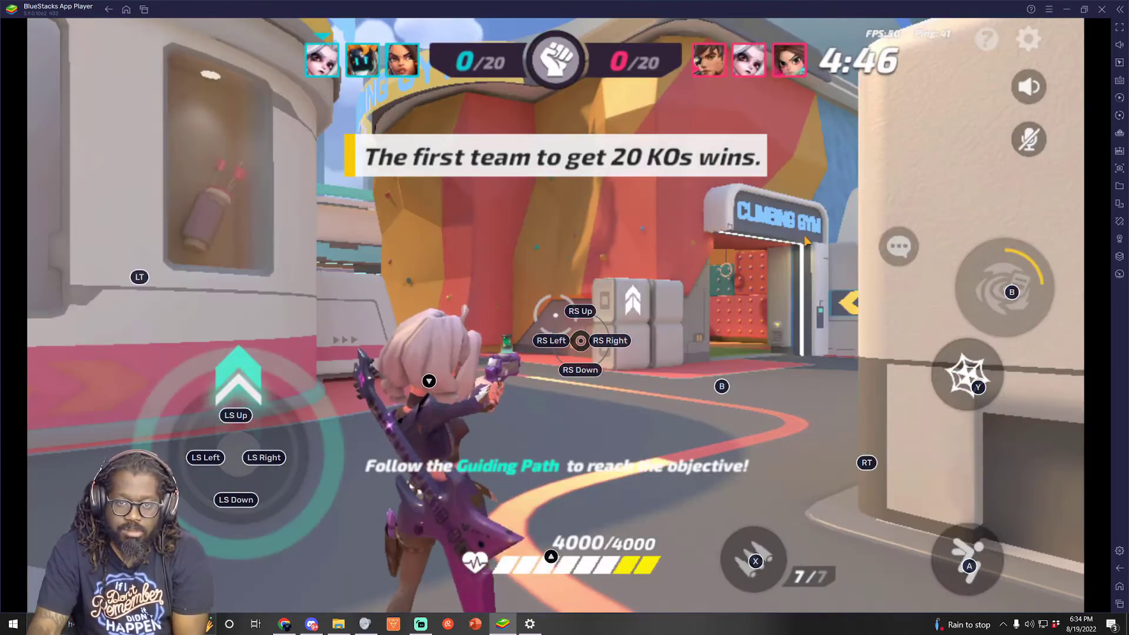
{"action": "key", "text": "w"}
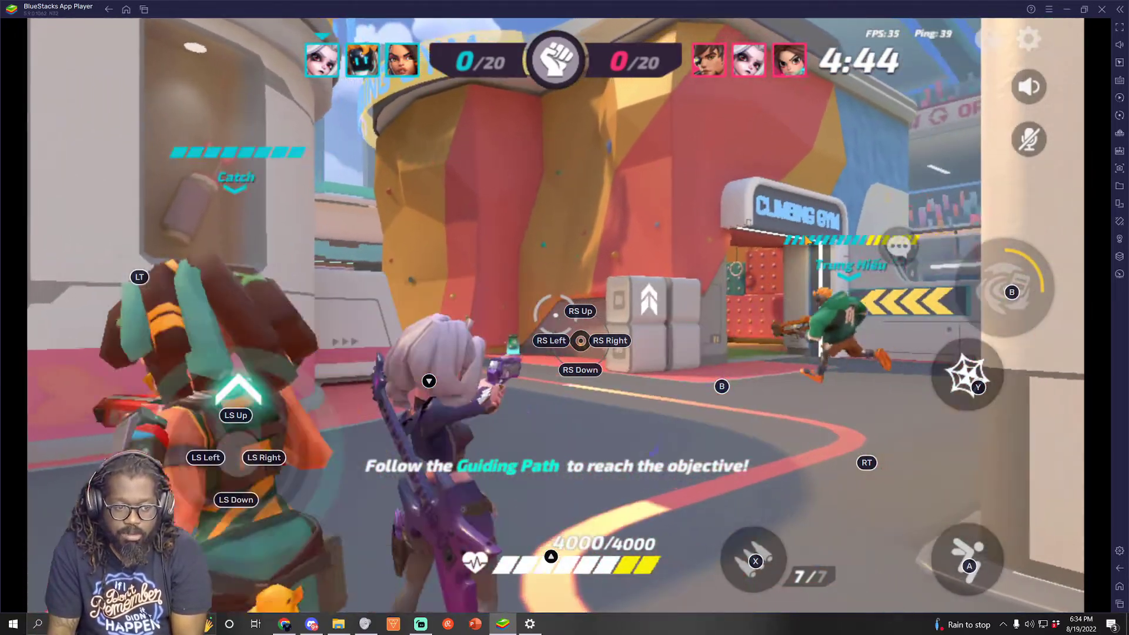
{"action": "key", "text": "w"}
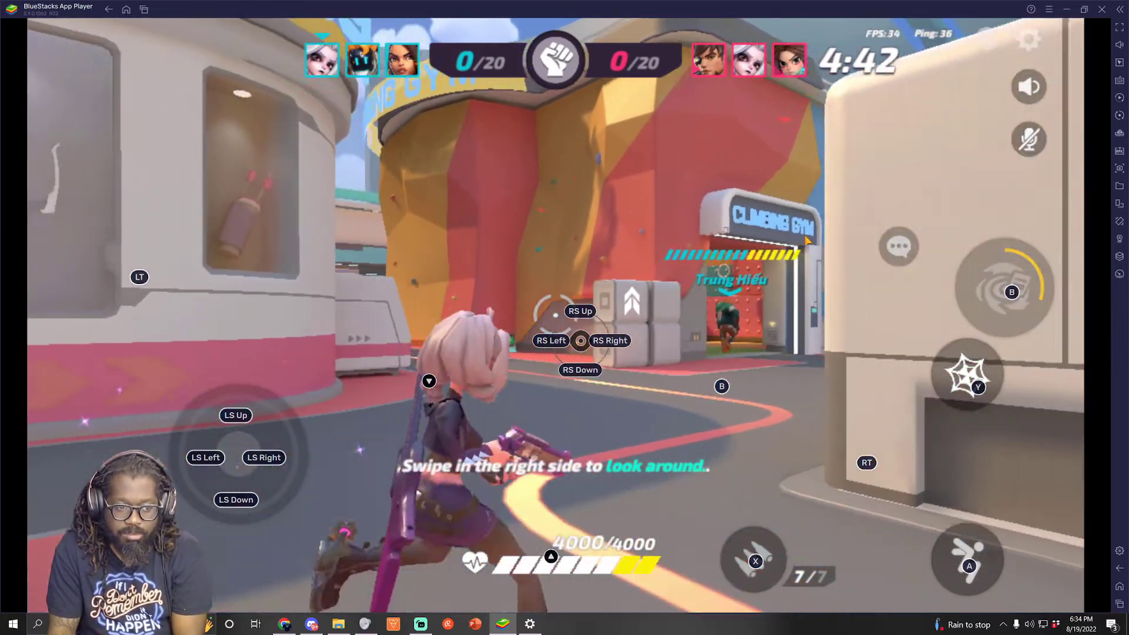
{"action": "key", "text": "Right"}
{"action": "key", "text": "Left"}
{"action": "key", "text": "Right"}
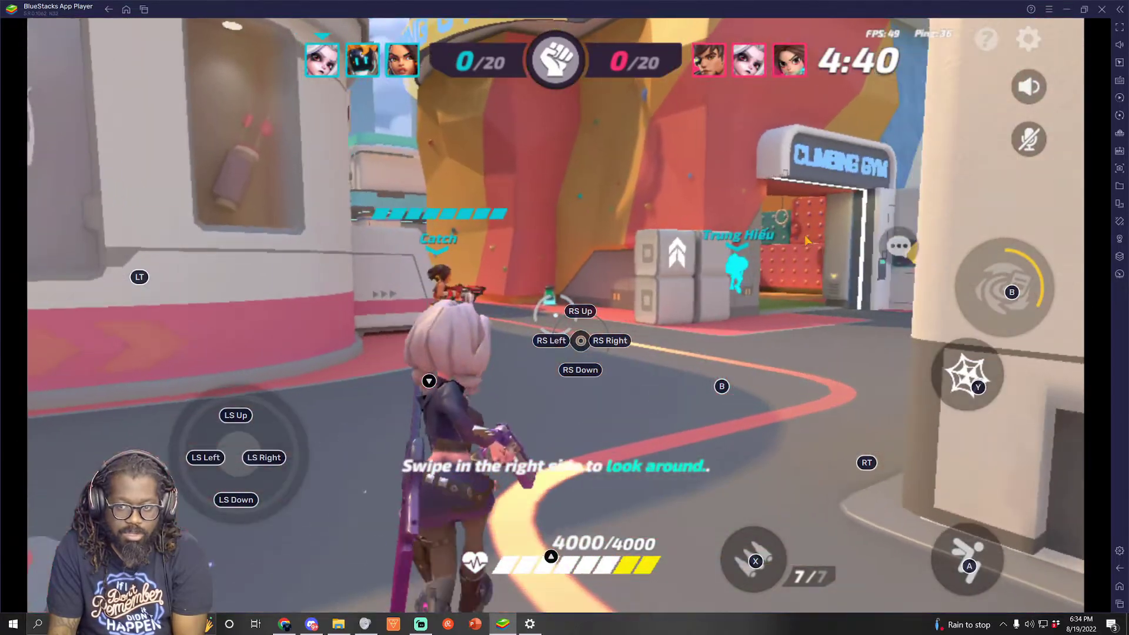
Run the hero past the arrow-marked crates and through the entrance of the Climbing Gym.
{"action": "key", "text": "Right"}
{"action": "key", "text": "Left"}
{"action": "key", "text": "w"}
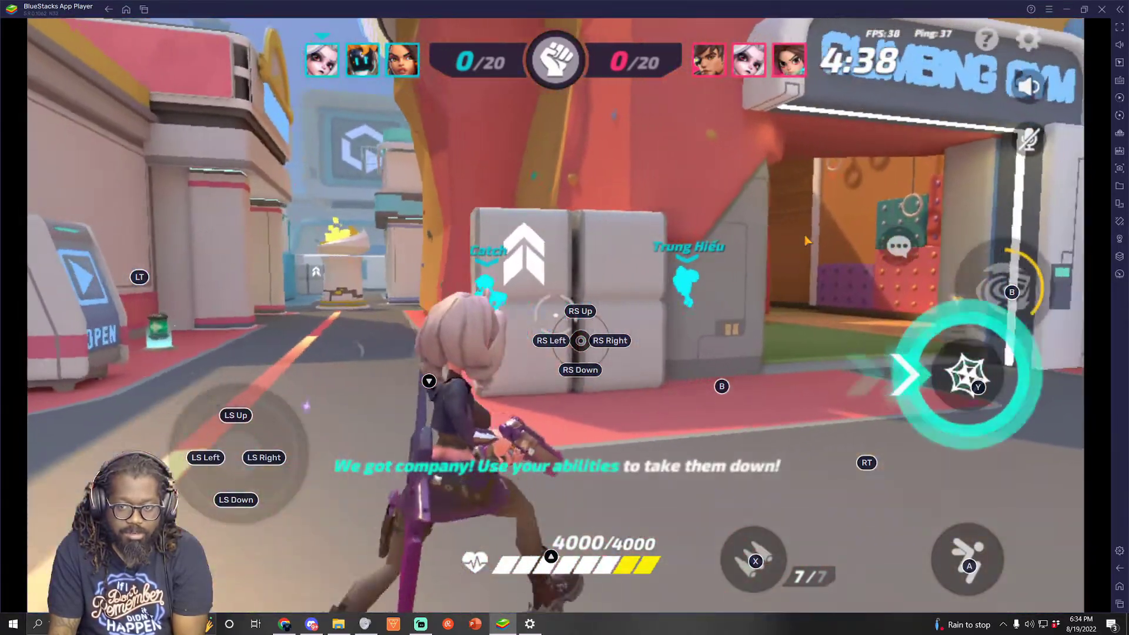
{"action": "key", "text": "Right"}
{"action": "key", "text": "w"}
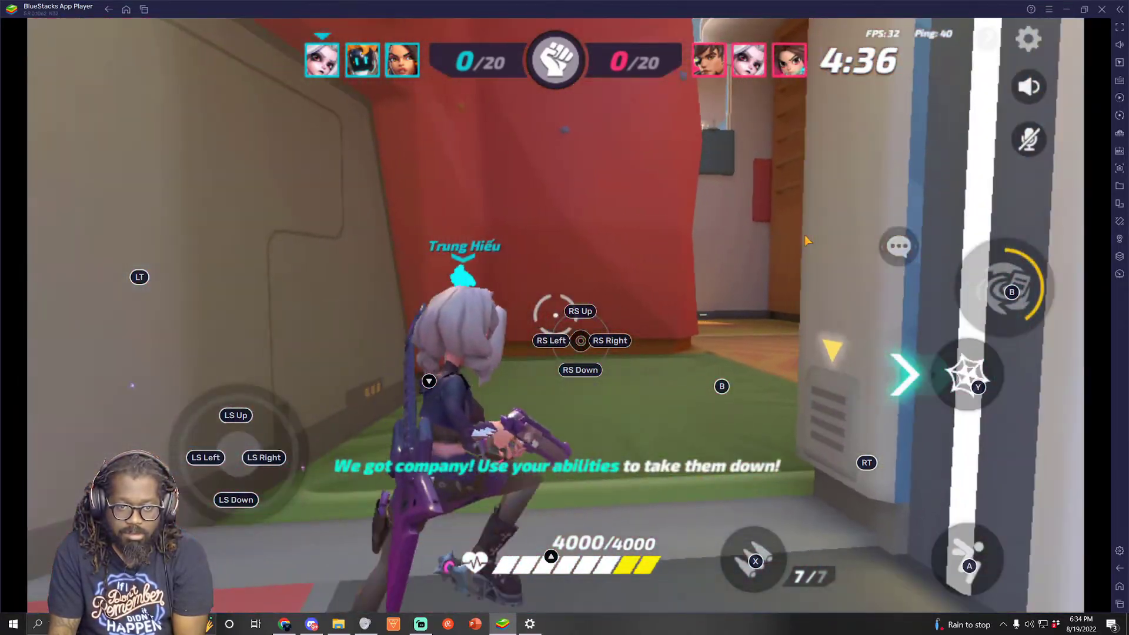
{"action": "key", "text": "Right"}
{"action": "key", "text": "w"}
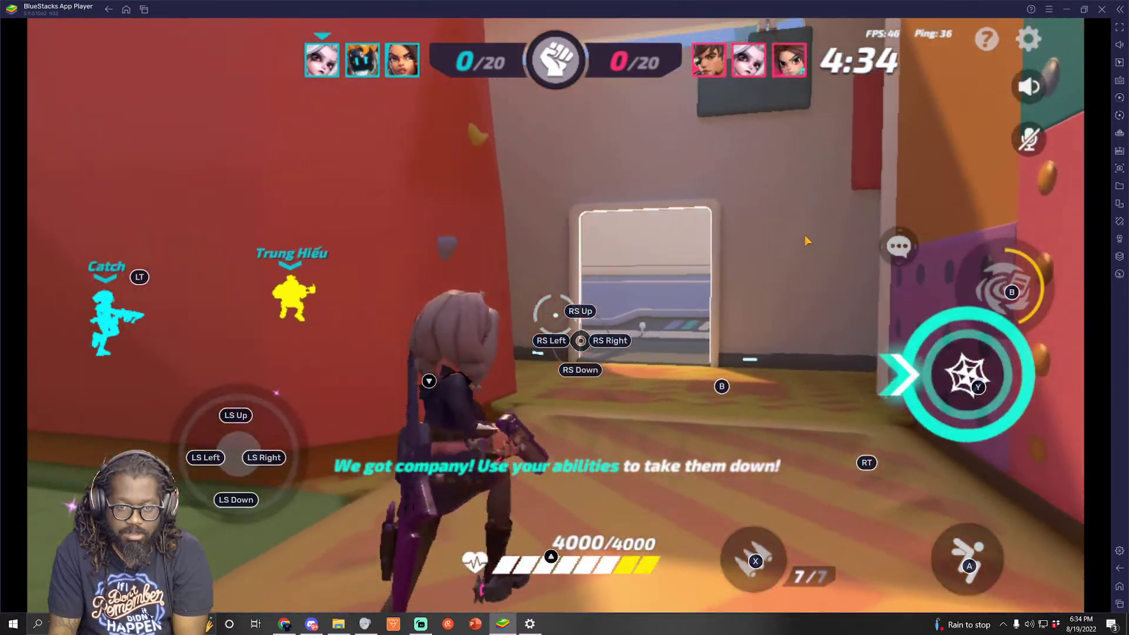
Leave the Climbing Gym through its far doorway and use the spider-web ability in the street outside.
{"action": "key", "text": "w"}
{"action": "key", "text": "Left"}
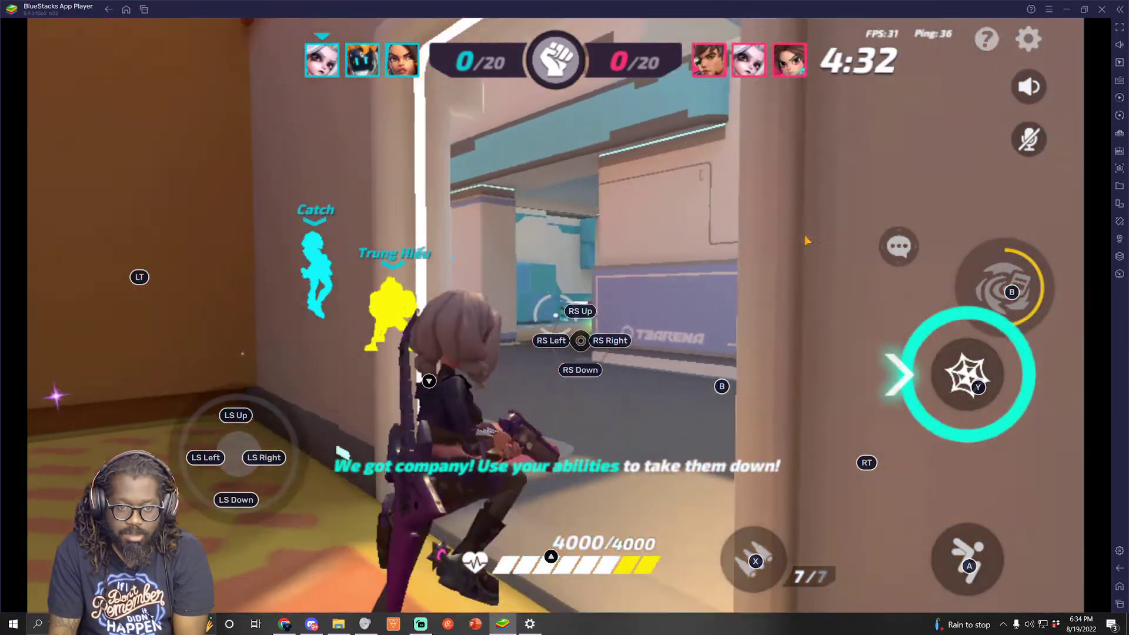
{"action": "key", "text": "w"}
{"action": "key", "text": "Left"}
{"action": "key", "text": "y"}
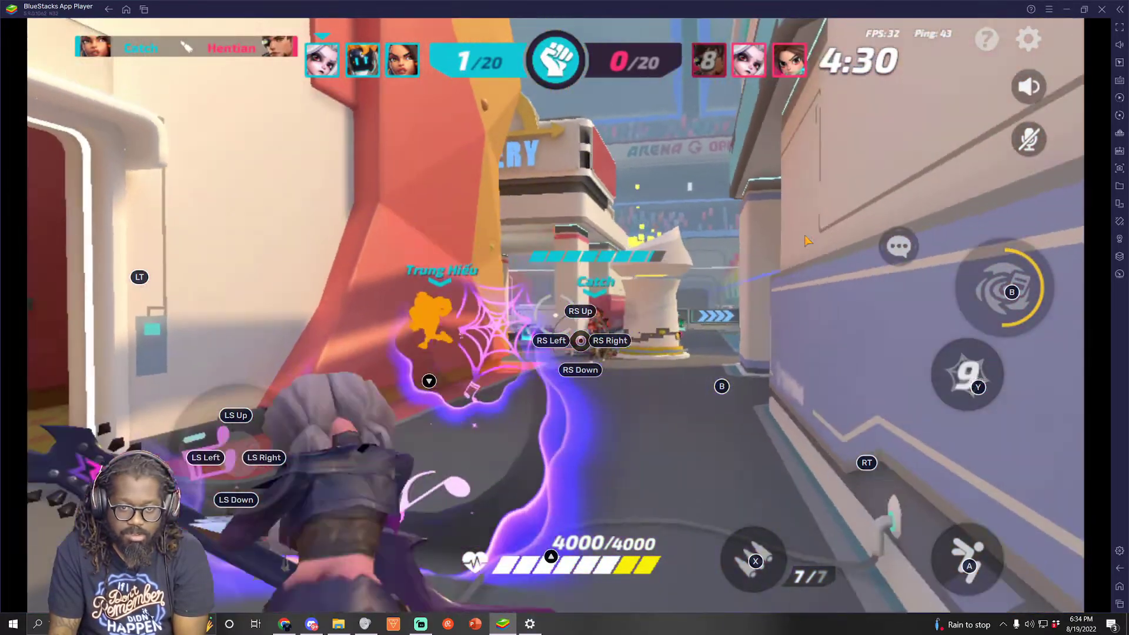
Advance from the gym doorway to the covered passage by the T3 Arena wall and shoot the enemy there.
{"action": "key", "text": "w"}
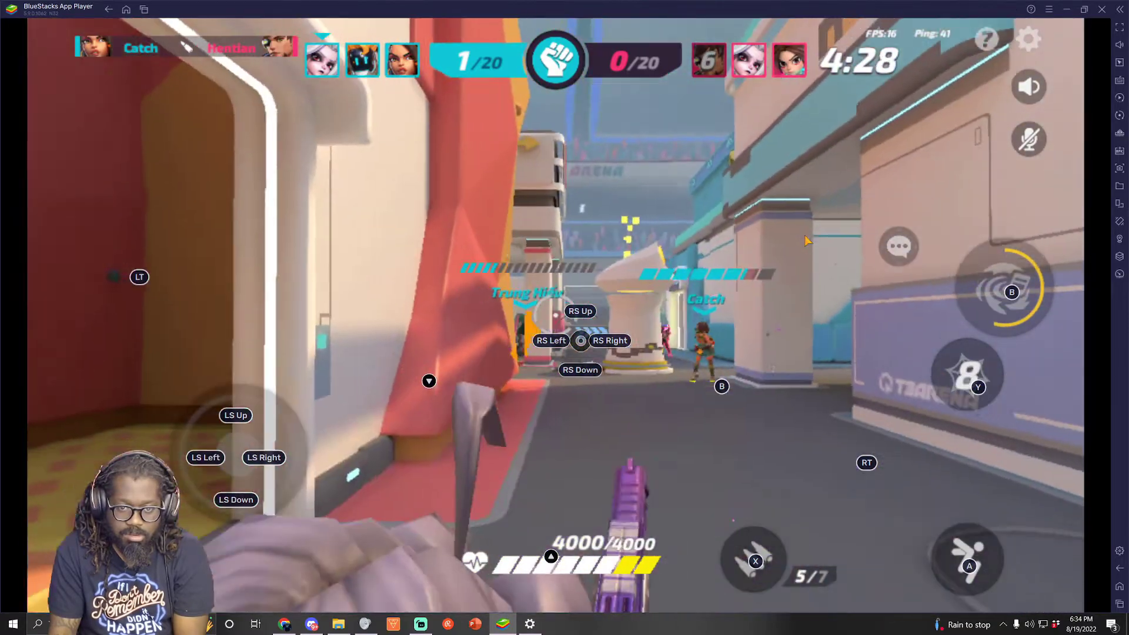
{"action": "key", "text": "w"}
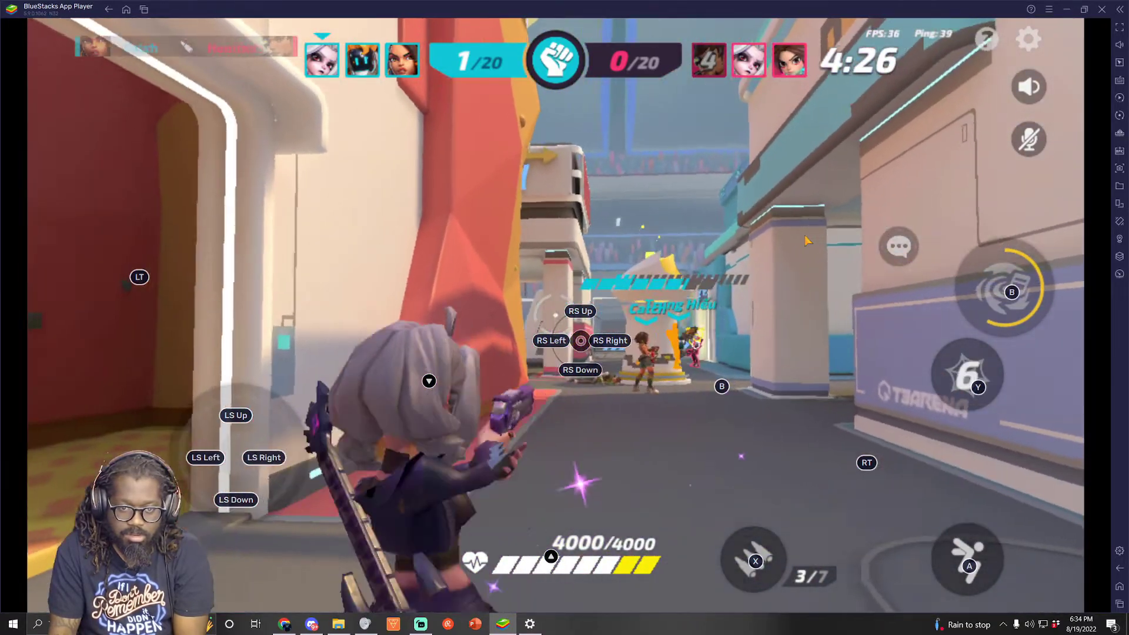
{"action": "key", "text": "Right"}
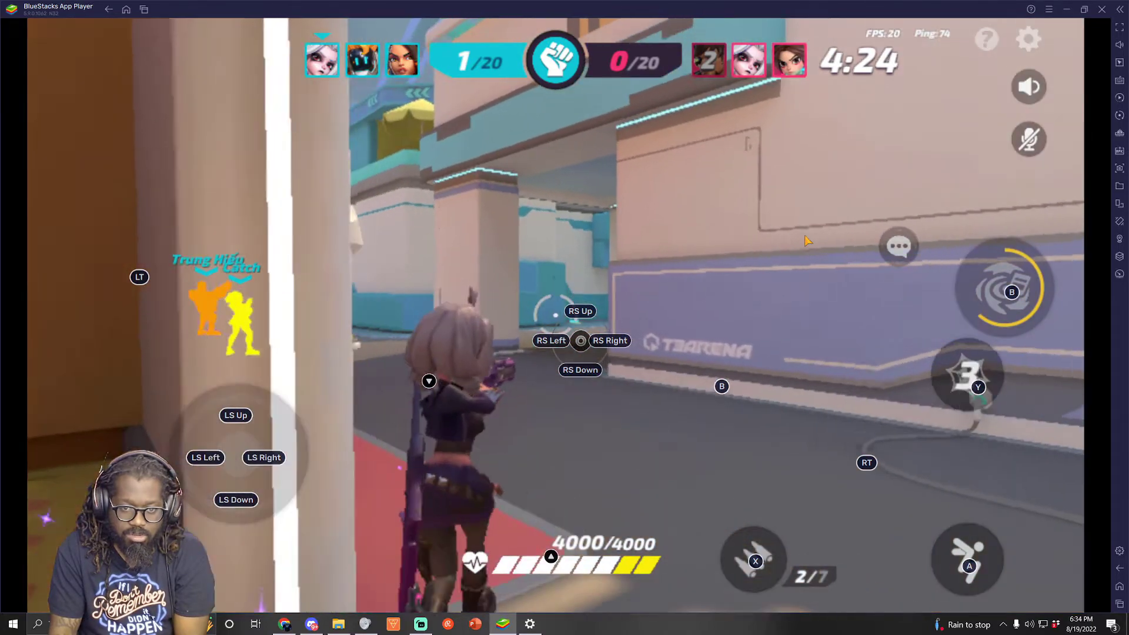
{"action": "key", "text": "w"}
{"action": "key", "text": "w"}
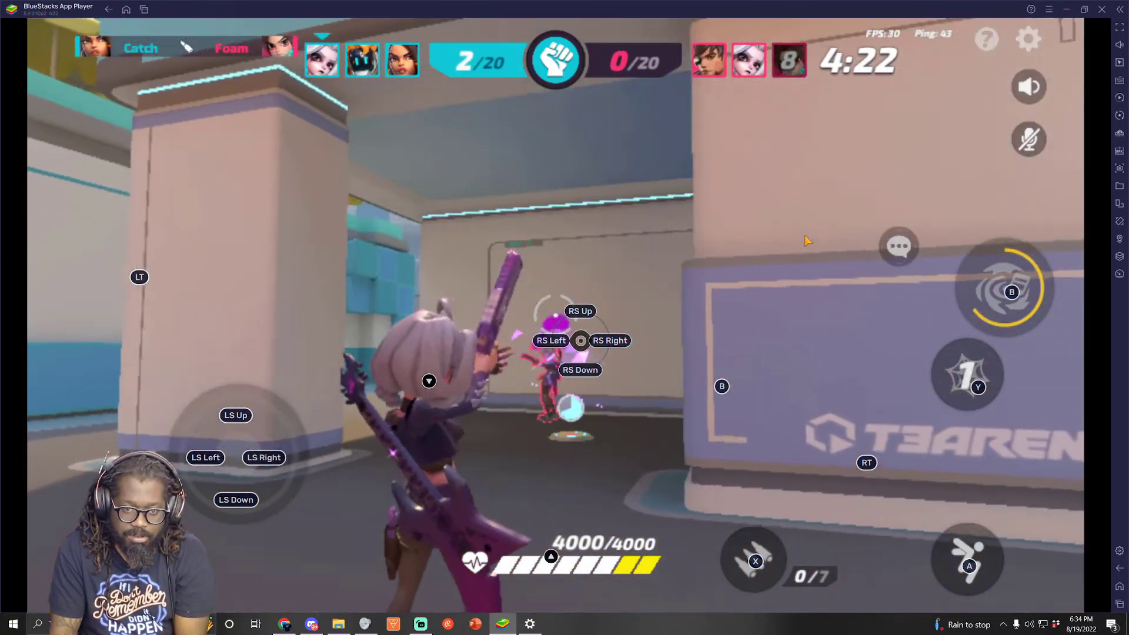
{"action": "key", "text": "Left"}
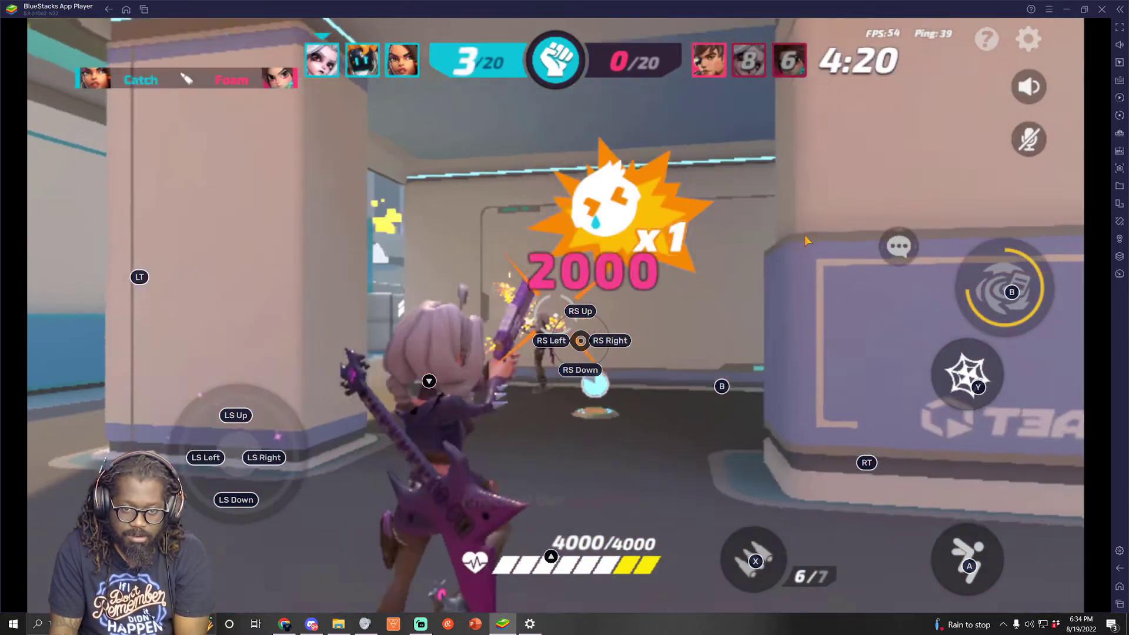
Turn away from the passage and run past the blue block wall to the open area with the white barrier.
{"action": "key", "text": "Left"}
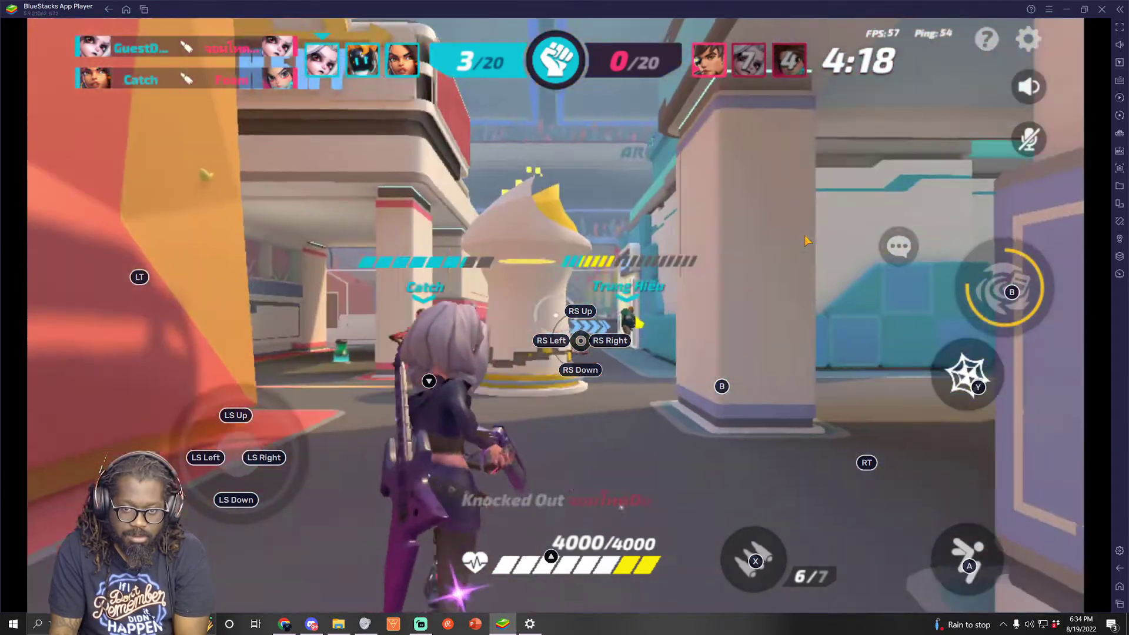
{"action": "key", "text": "Left"}
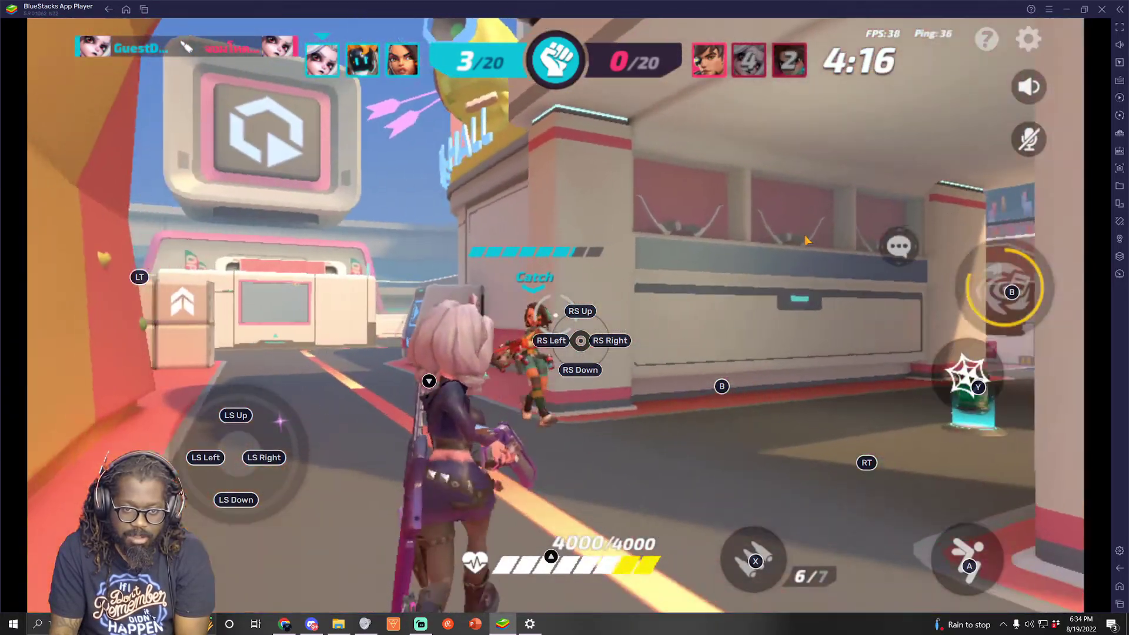
{"action": "key", "text": "Right"}
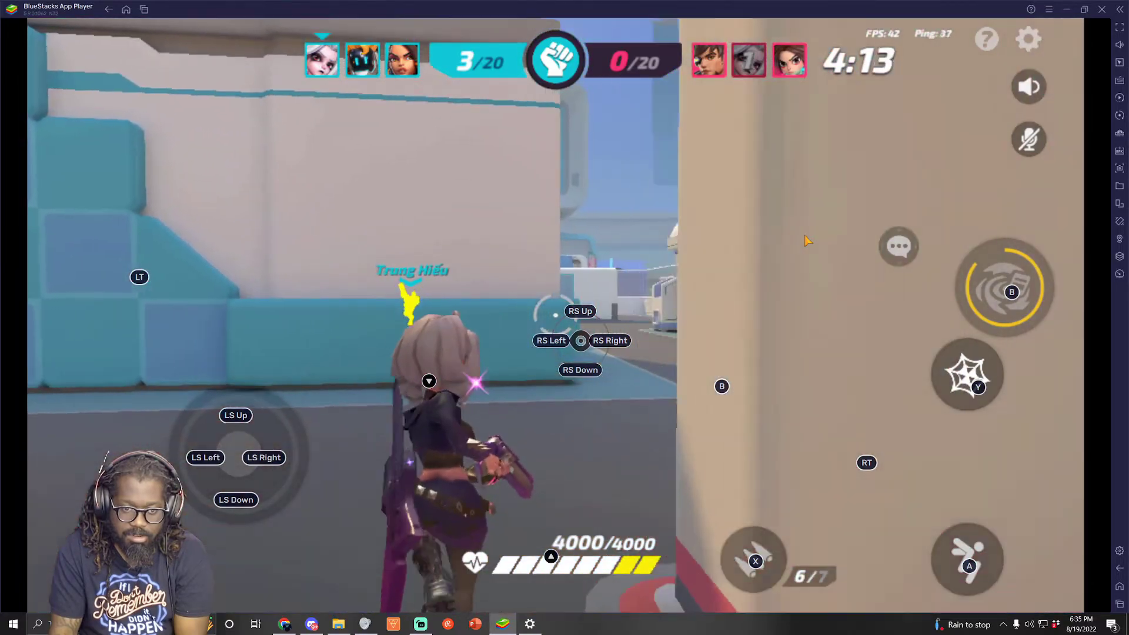
{"action": "key", "text": "Left"}
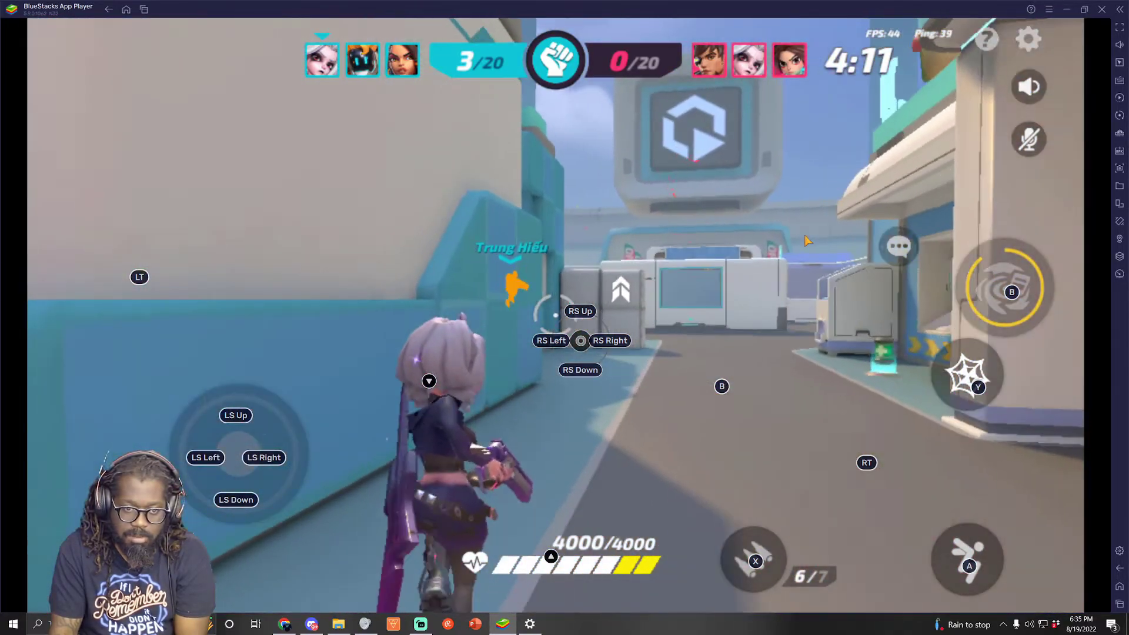
{"action": "key", "text": "Right"}
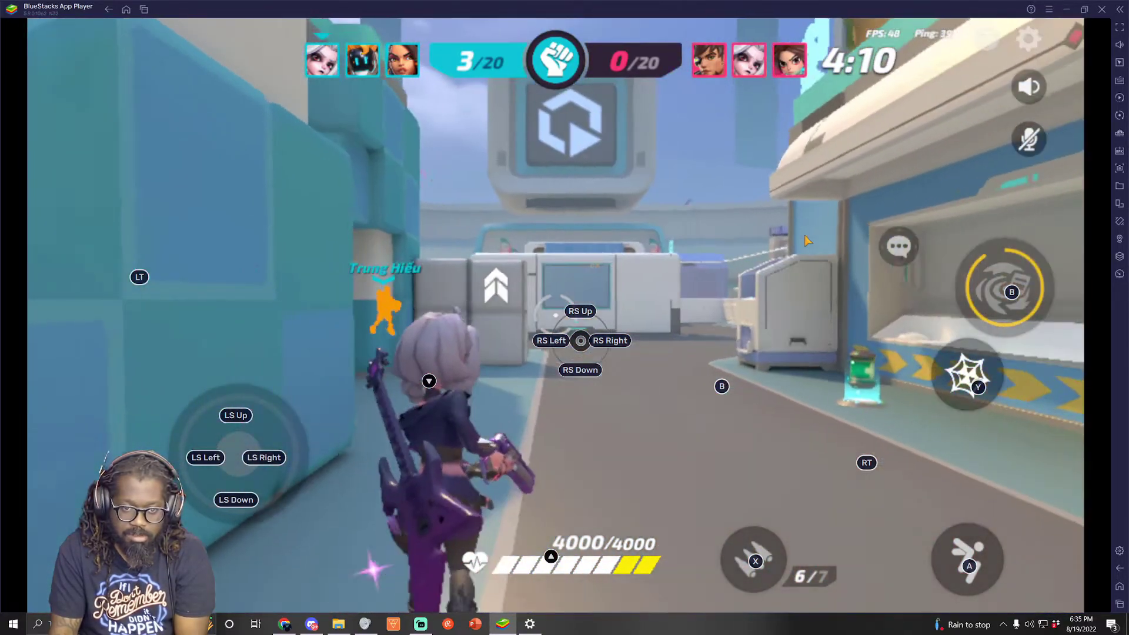
{"action": "key", "text": "Left"}
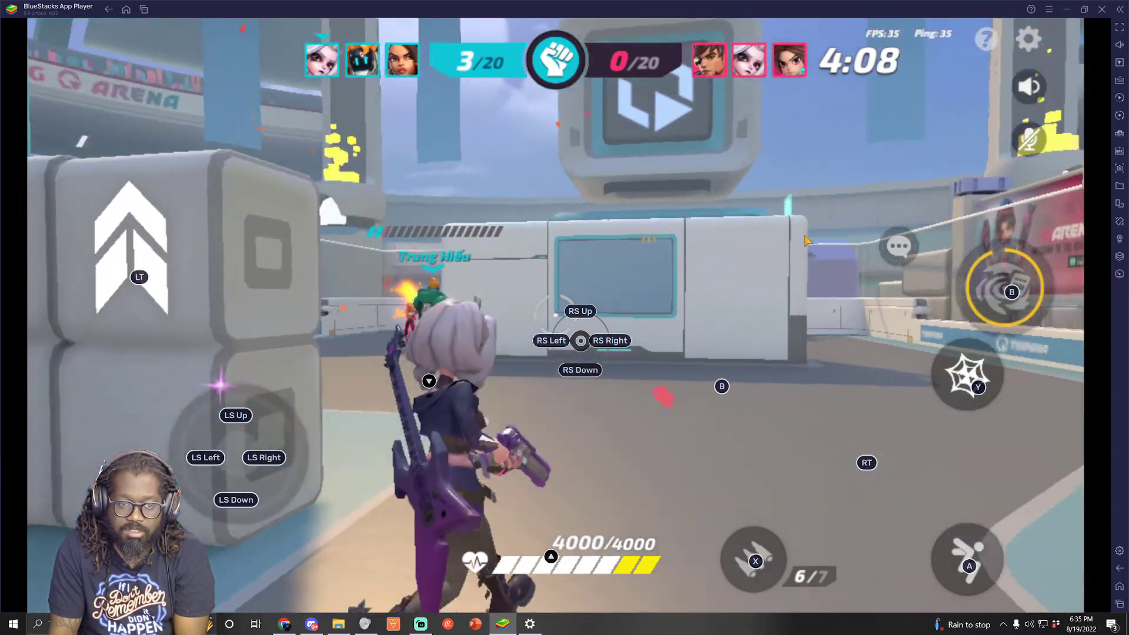
Aim at the enemies beside the white barrier and attack them with the ultimate ability.
{"action": "key", "text": "Left"}
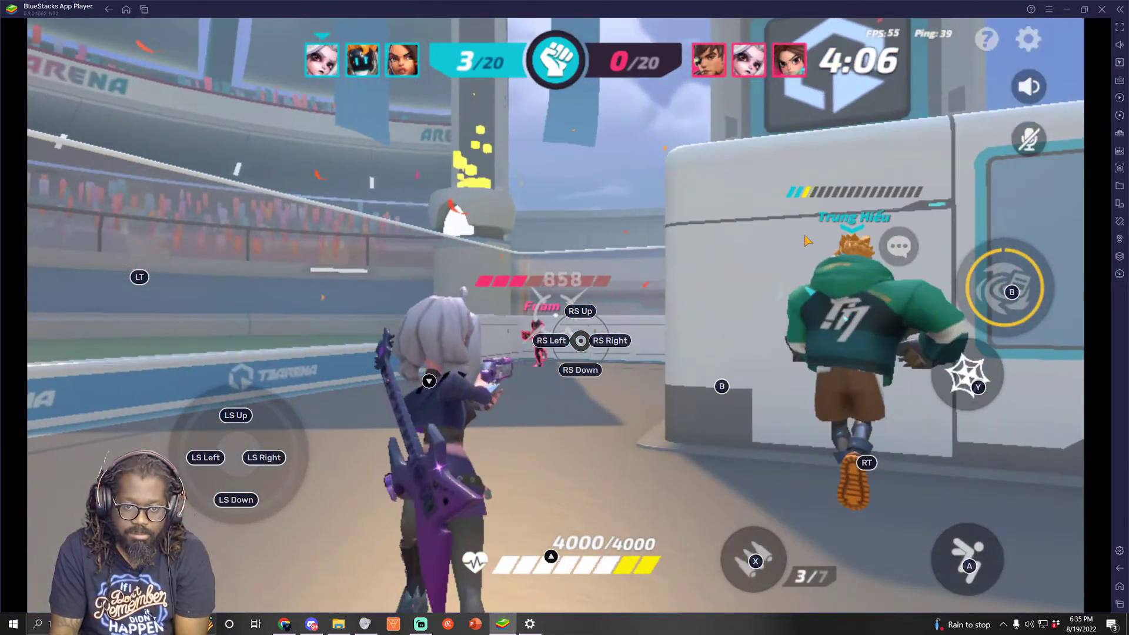
{"action": "key", "text": "Right"}
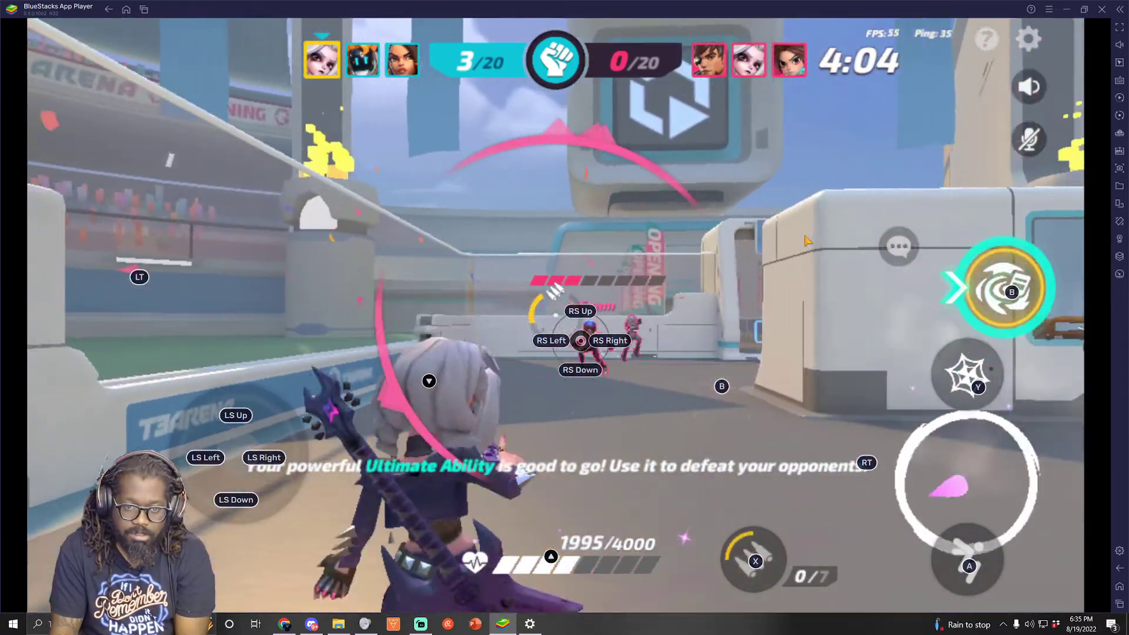
{"action": "key", "text": "b"}
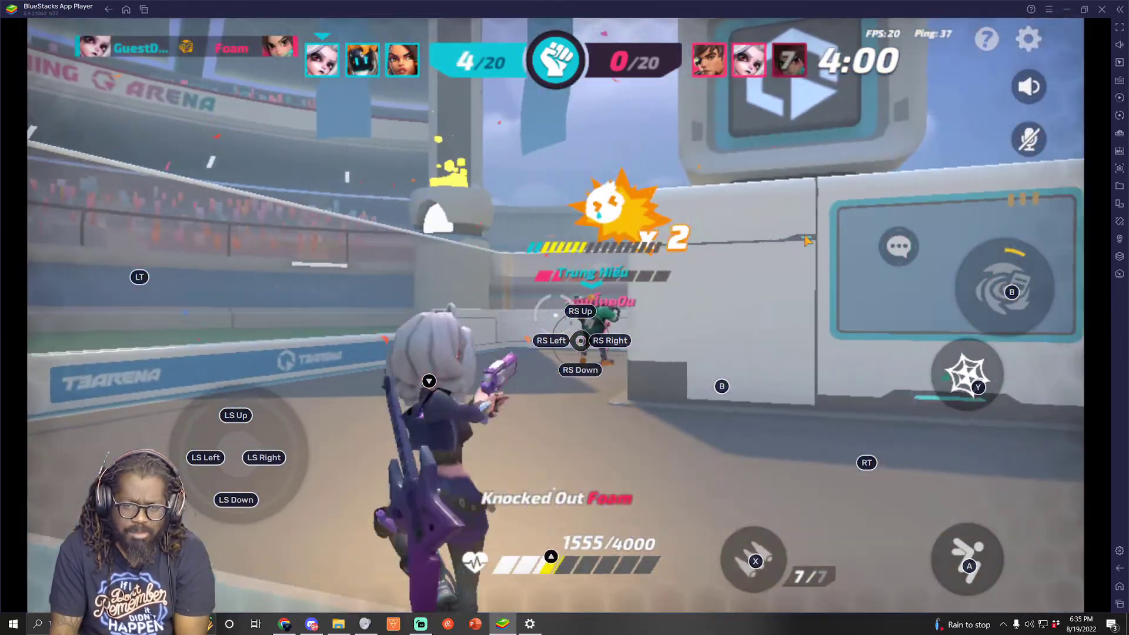
Turn toward the remaining enemy near the white barrier and fire repeated shots.
{"action": "key", "text": "Right"}
{"action": "key", "text": "x"}
{"action": "key", "text": "x"}
{"action": "key", "text": "x"}
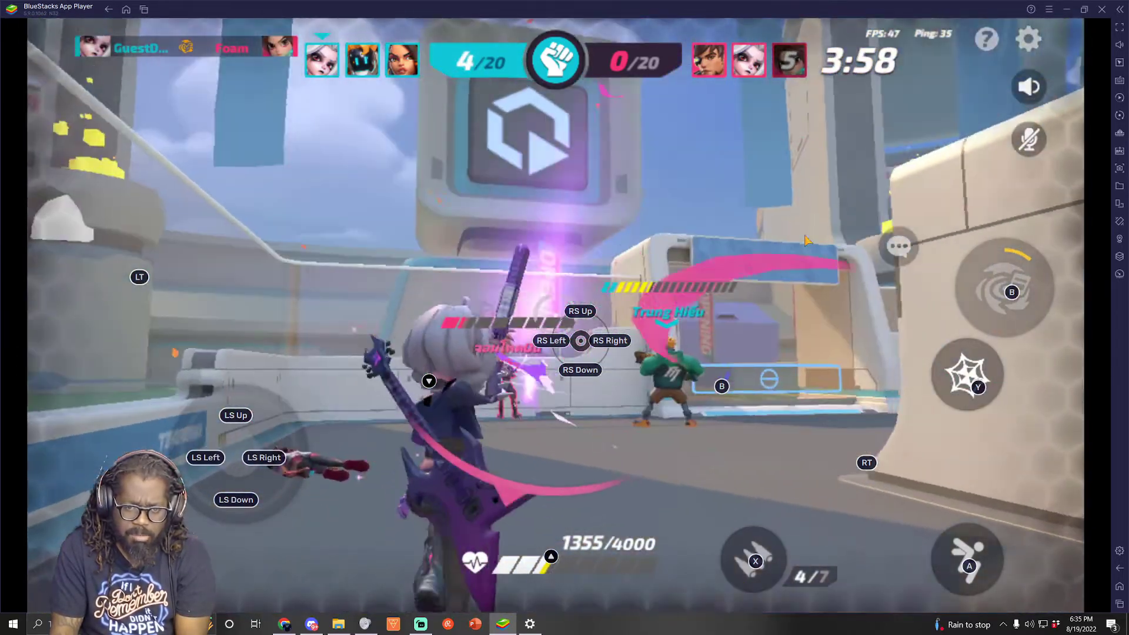
{"action": "key", "text": "x"}
{"action": "key", "text": "Right"}
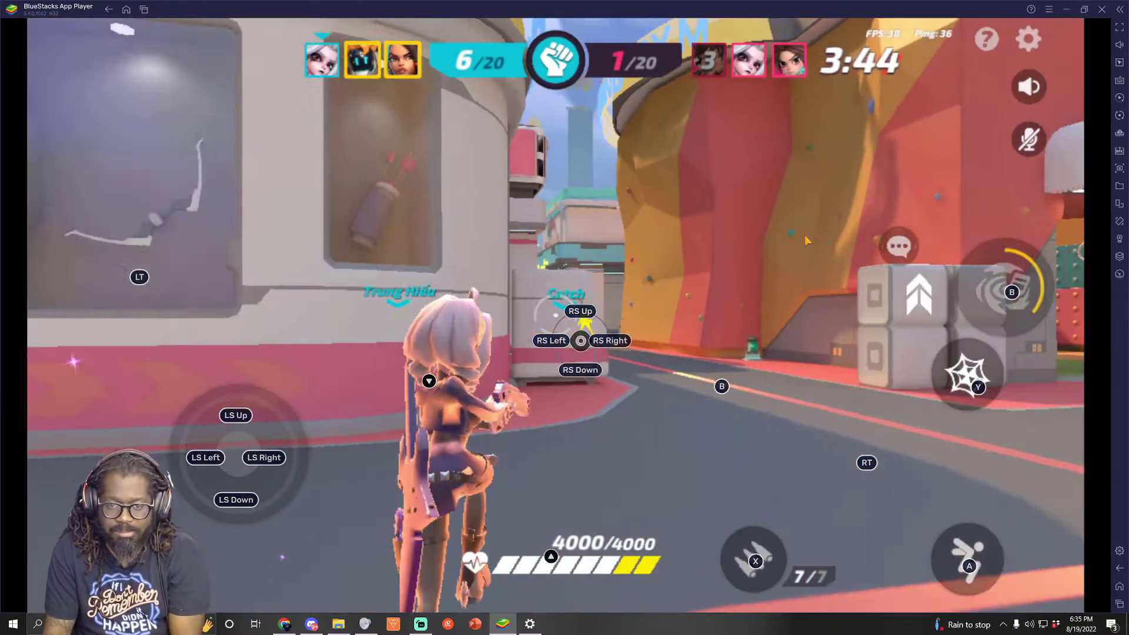
Run from the spawn street past the central monument and the overpass toward the blue block wall.
{"action": "key", "text": "w"}
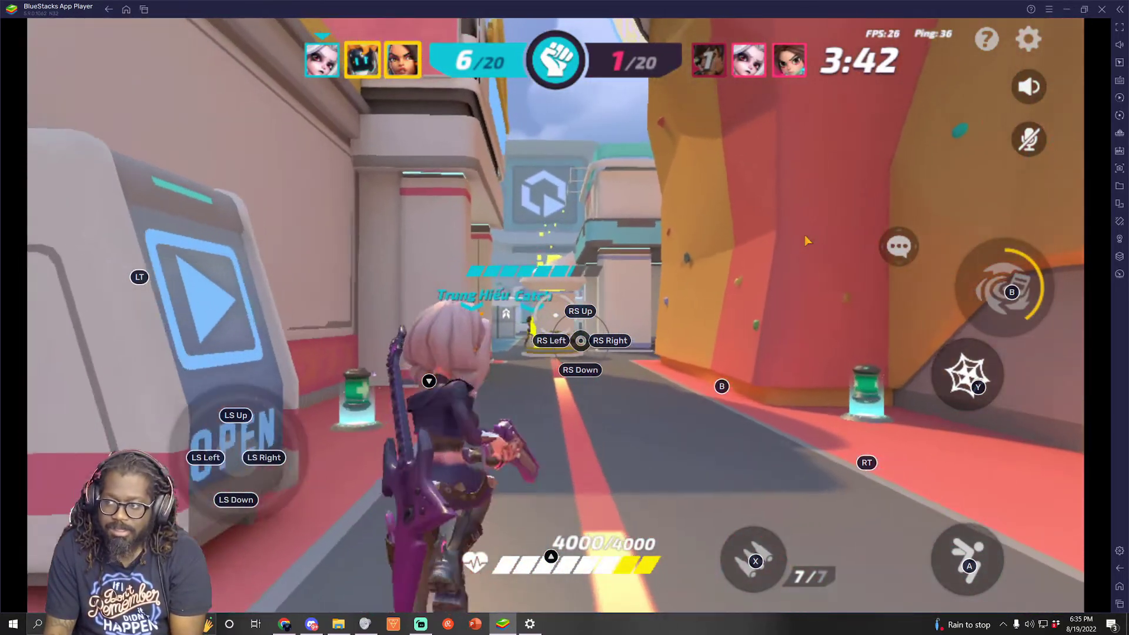
{"action": "key", "text": "w"}
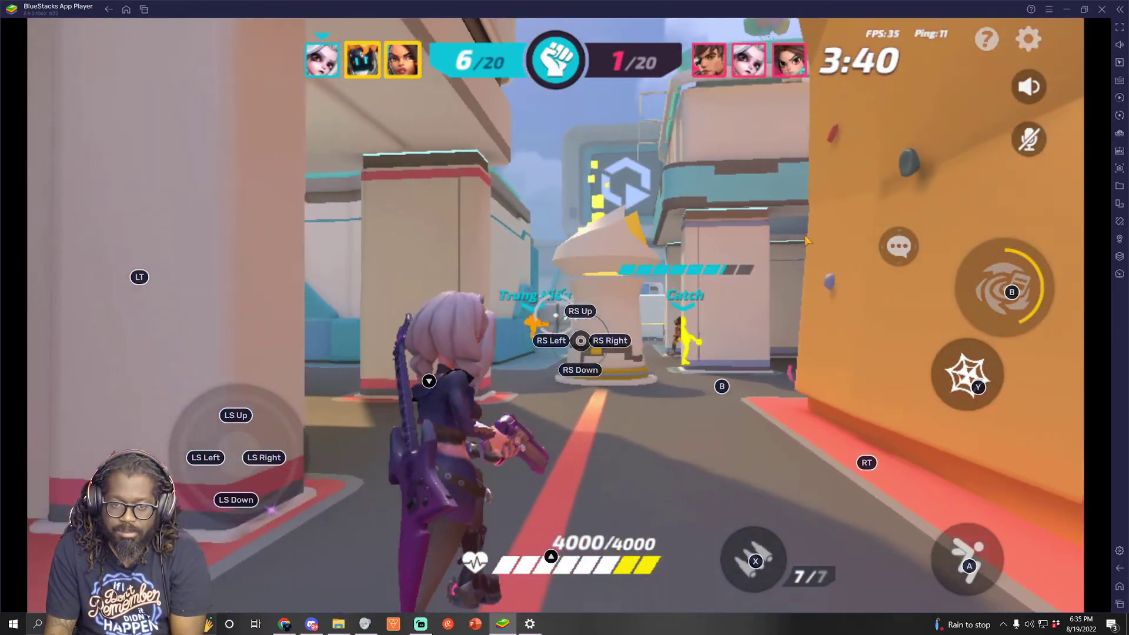
{"action": "key", "text": "w"}
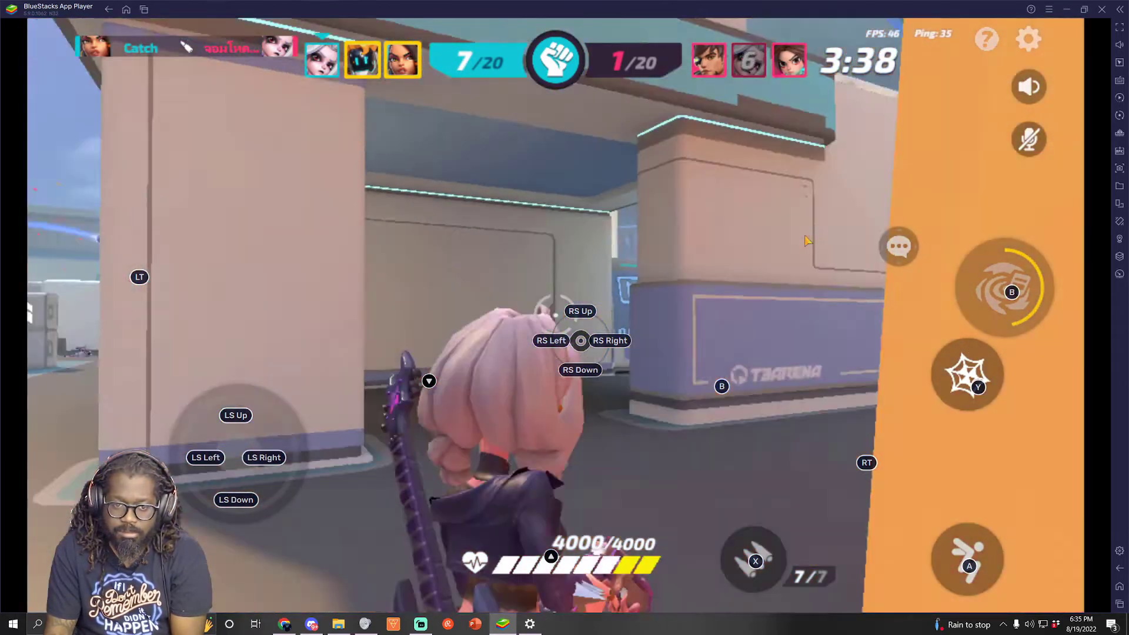
{"action": "key", "text": "w"}
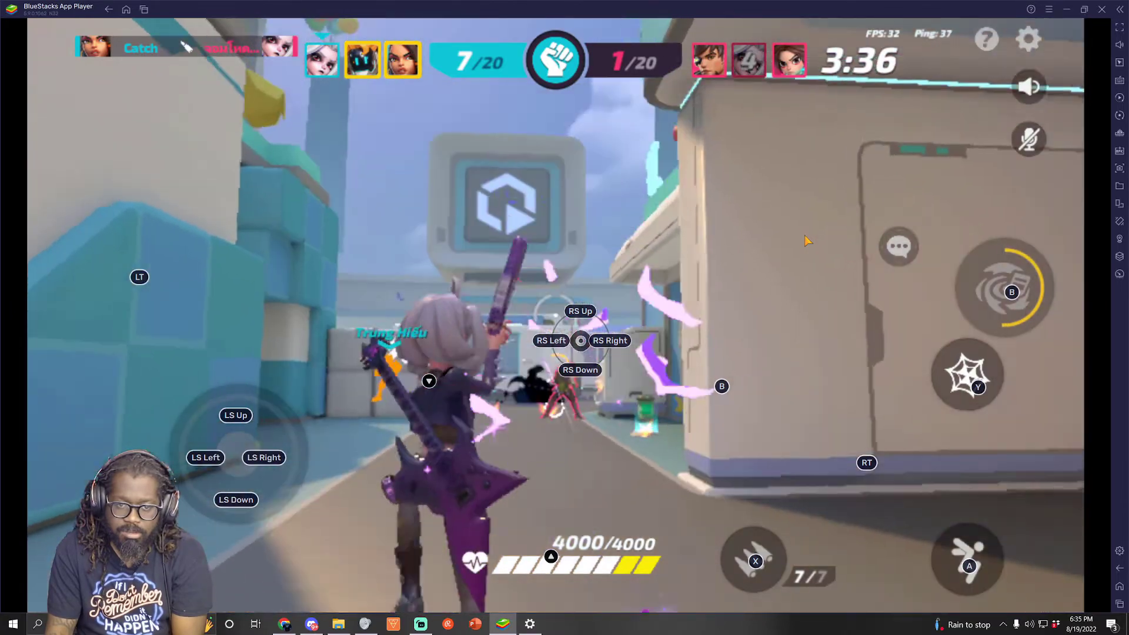
Push forward past the health pickup and shoot the enemies around the white barrier.
{"action": "key", "text": "w"}
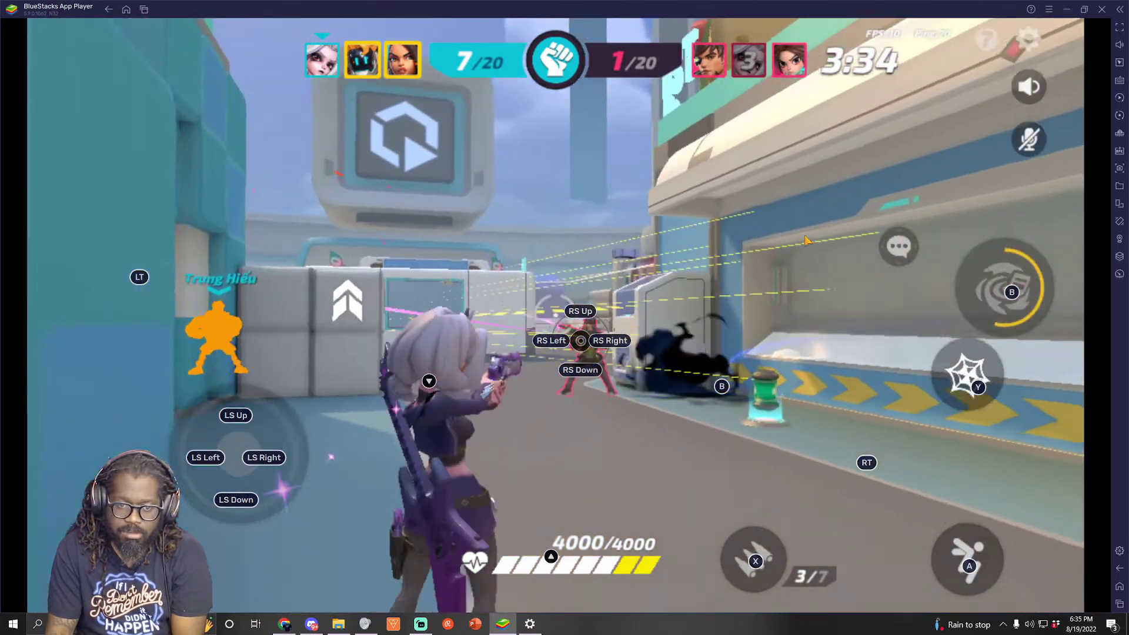
{"action": "key", "text": "w"}
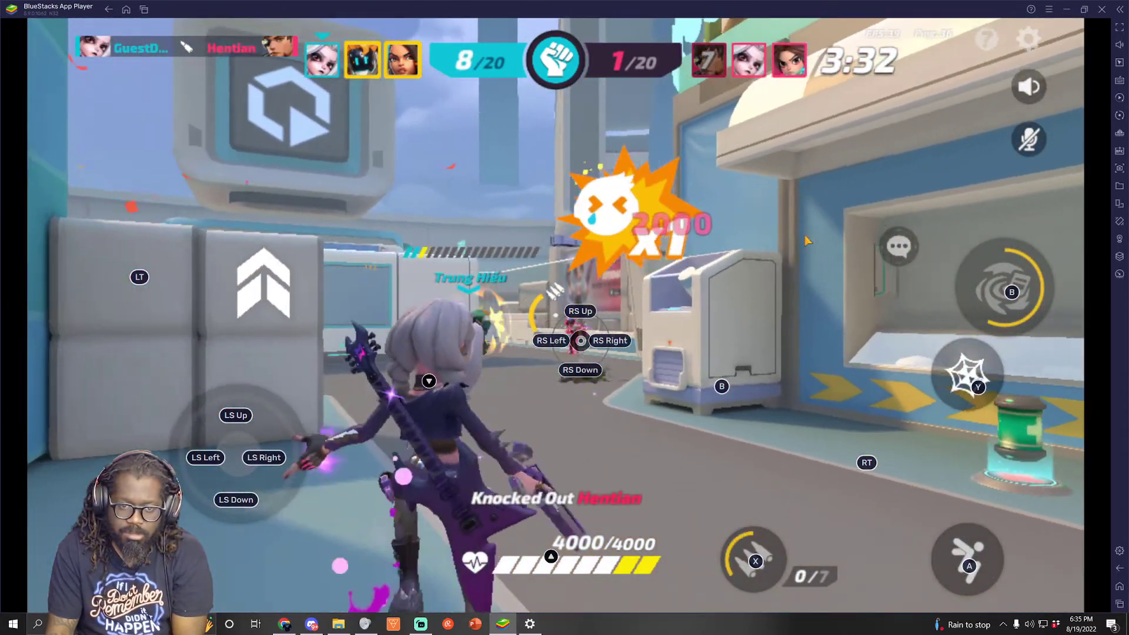
{"action": "key", "text": "w"}
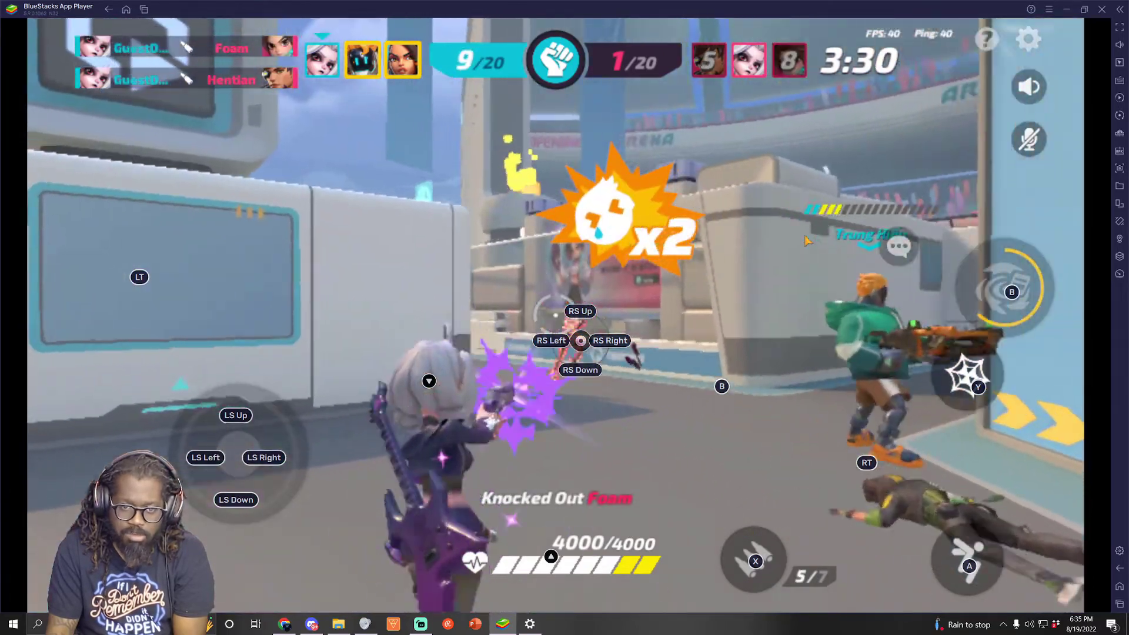
{"action": "key", "text": "w"}
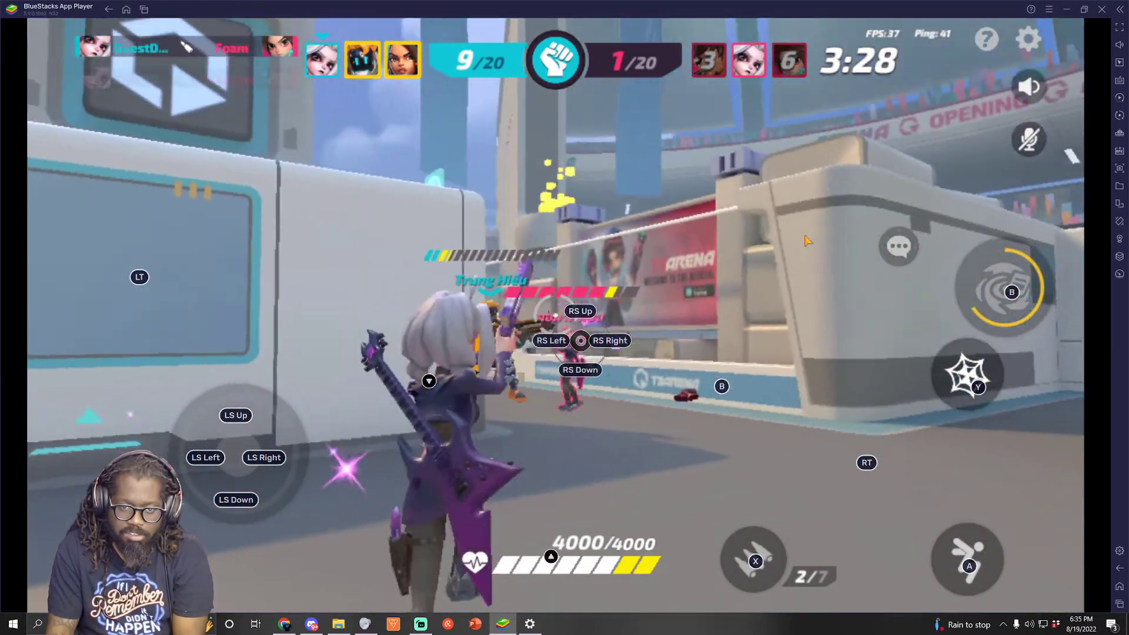
{"action": "key", "text": "w"}
{"action": "key", "text": "w"}
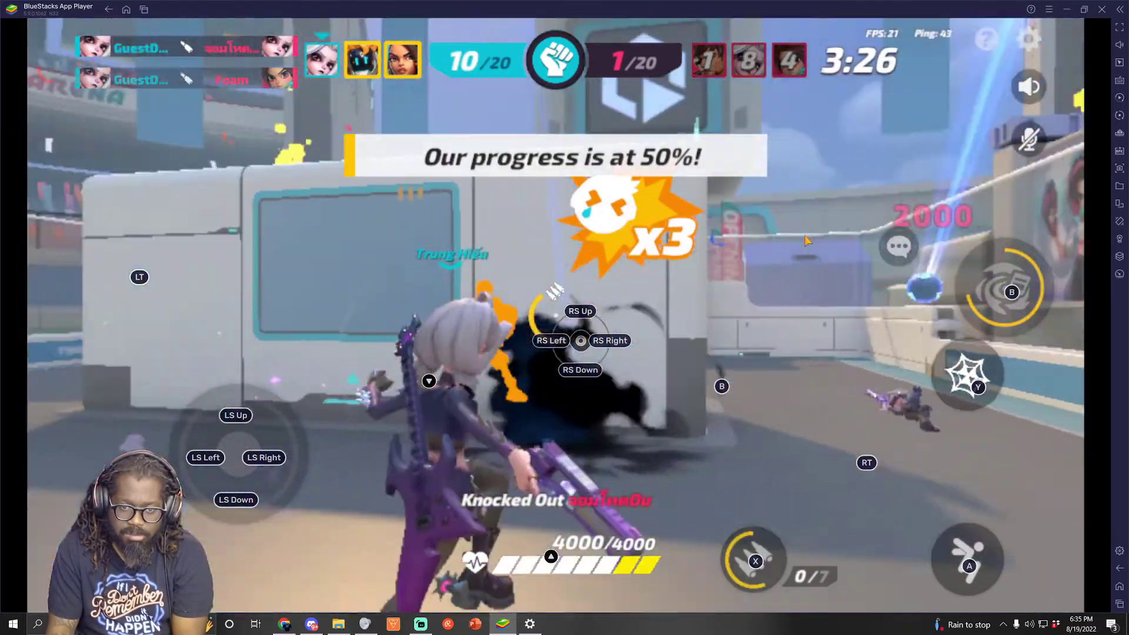
Keep moving and attacking to play the Team Deathmatch match through to the results screen.
{"action": "key", "text": "w"}
{"action": "key", "text": "e"}
{"action": "key", "text": "w"}
{"action": "key", "text": "x"}
{"action": "key", "text": "w"}
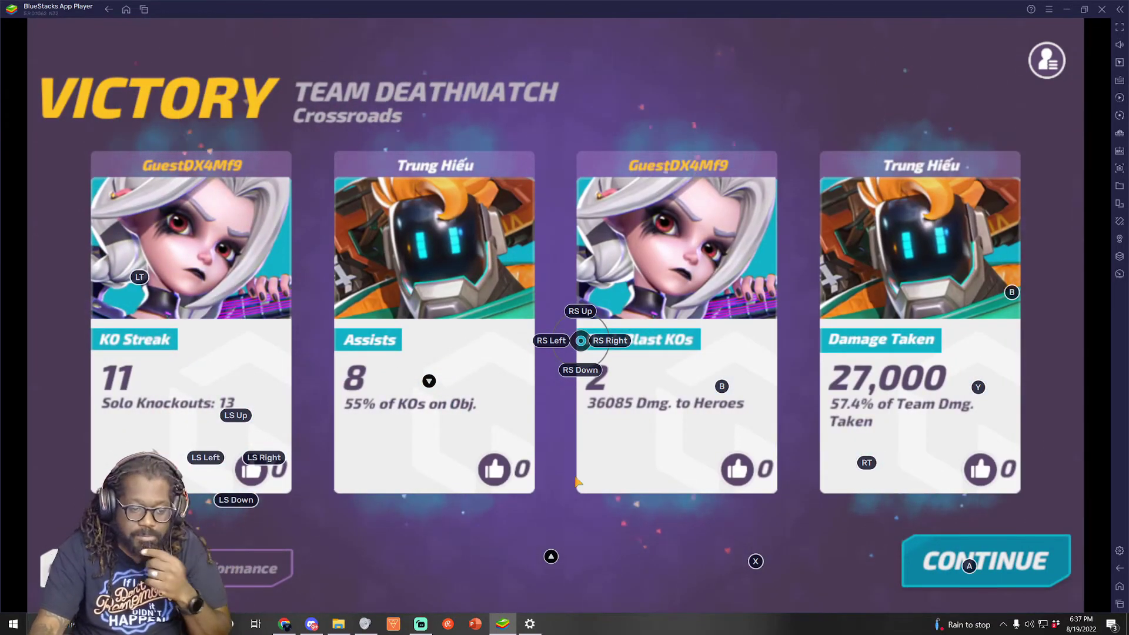
Continue past the match highlights, move the right-stick aim control to the upper area of the T3 Arena gamepad scheme, and save it.
{"action": "left_click", "coordinate": [994, 580]}
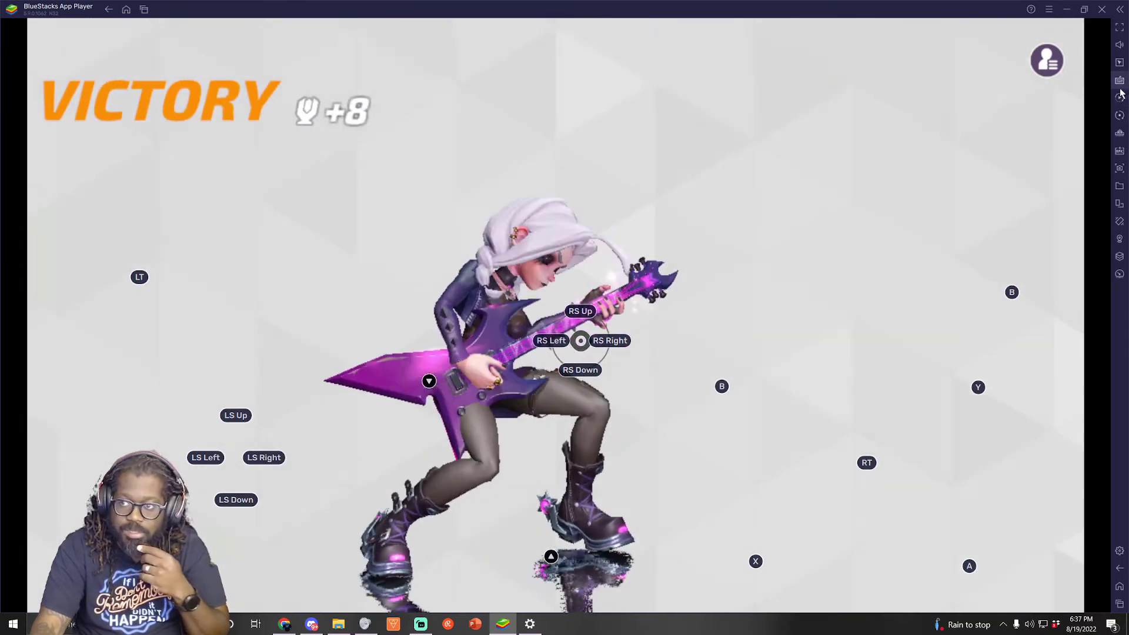
{"action": "left_click", "coordinate": [1120, 81]}
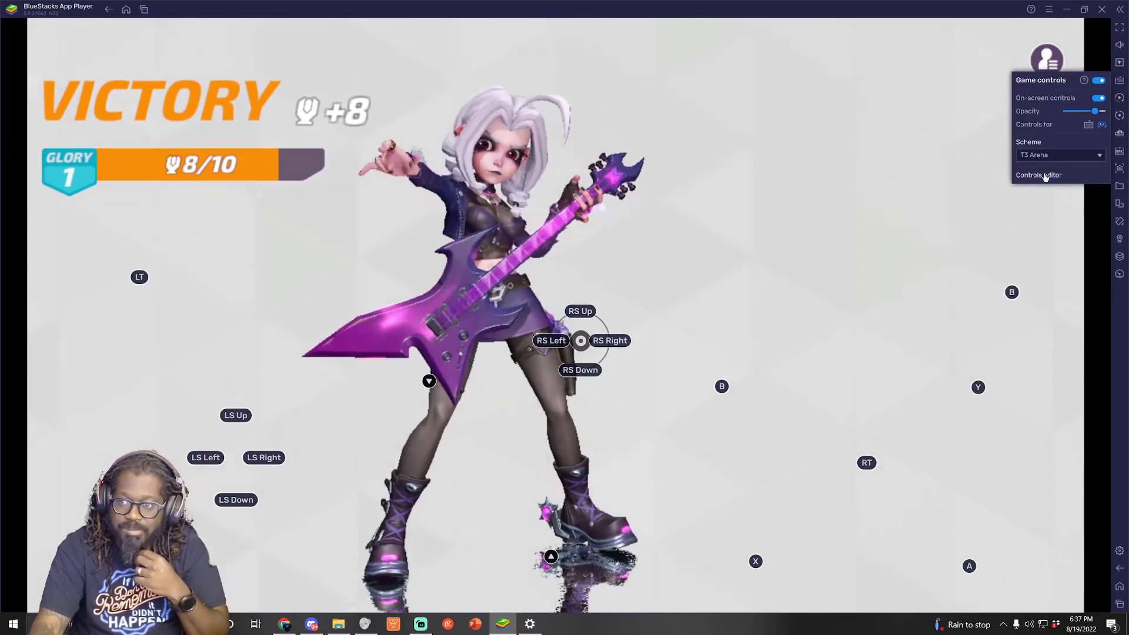
{"action": "left_click", "coordinate": [1045, 177]}
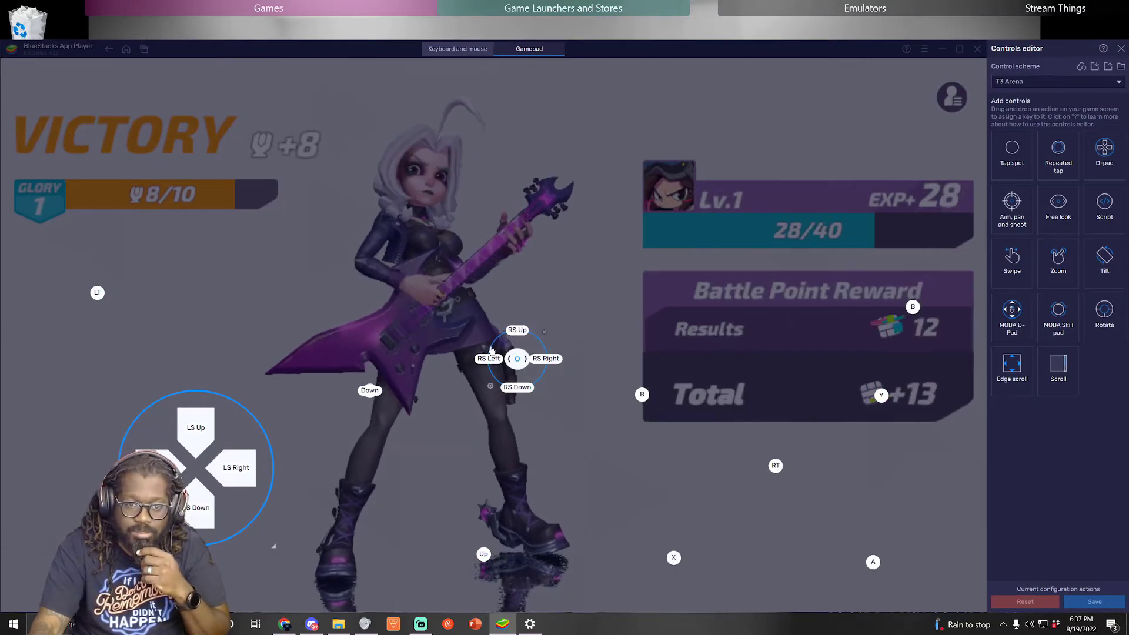
{"action": "left_click_drag", "start_coordinate": [492, 351], "coordinate": [533, 490]}
{"action": "left_click_drag", "start_coordinate": [459, 69], "coordinate": [721, 91]}
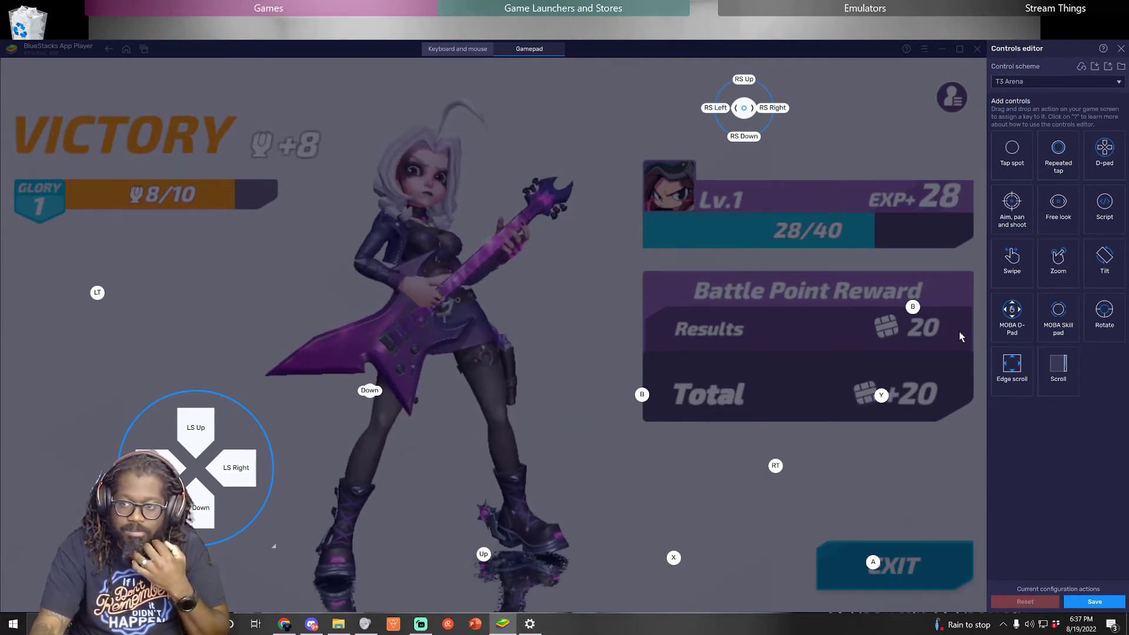
{"action": "left_click", "coordinate": [1093, 601]}
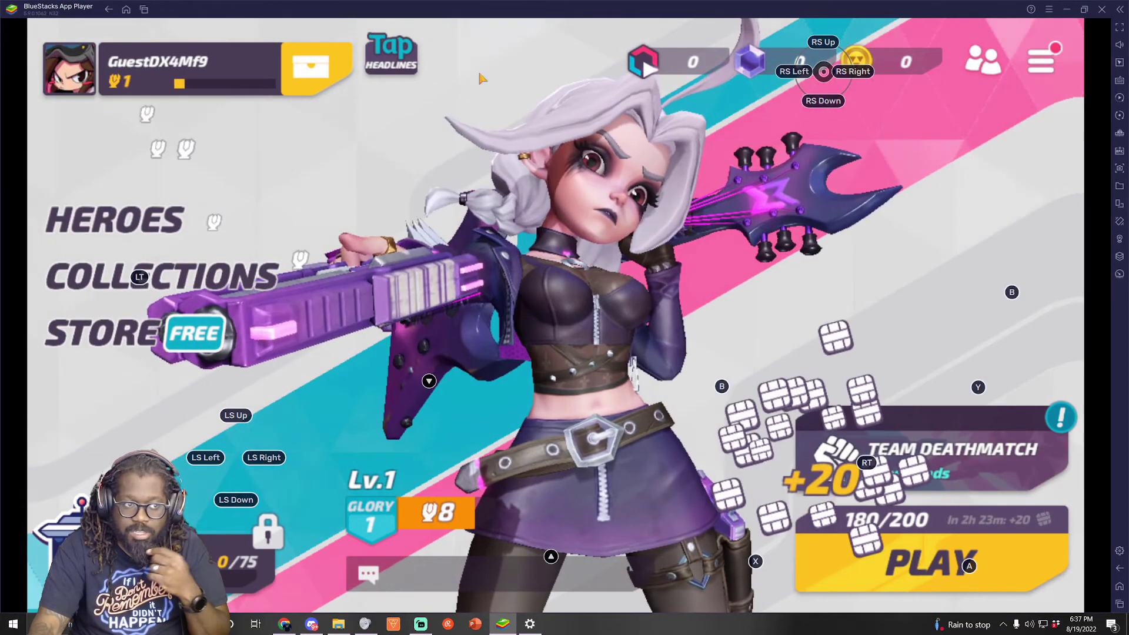
Open the custom control layout for editing in the game's control options.
{"action": "left_click", "coordinate": [1041, 62]}
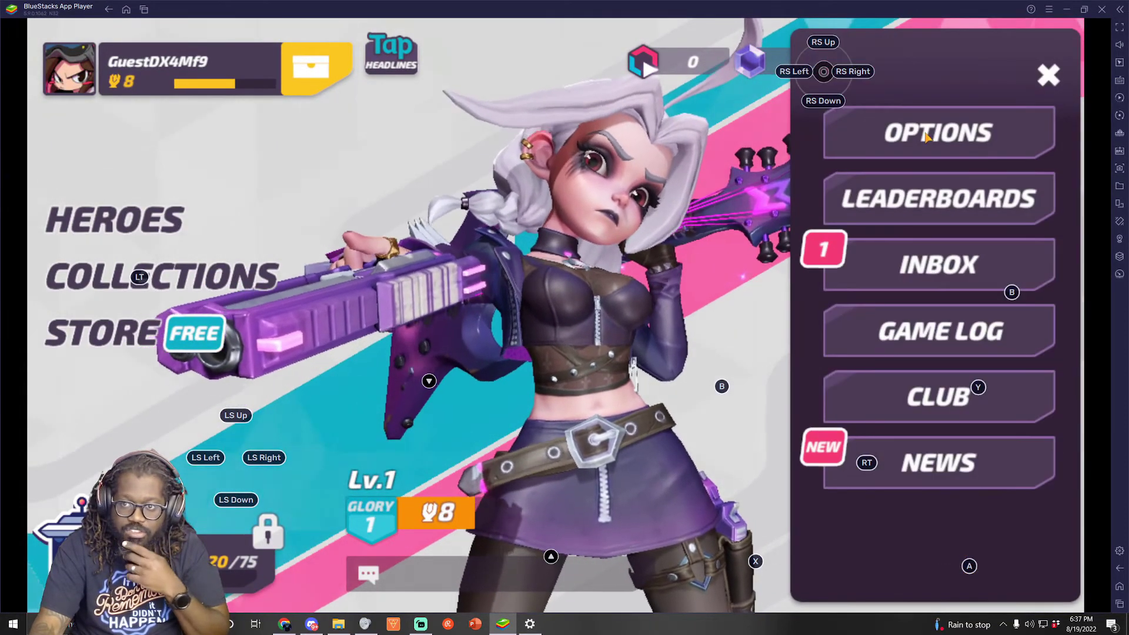
{"action": "left_click", "coordinate": [939, 132]}
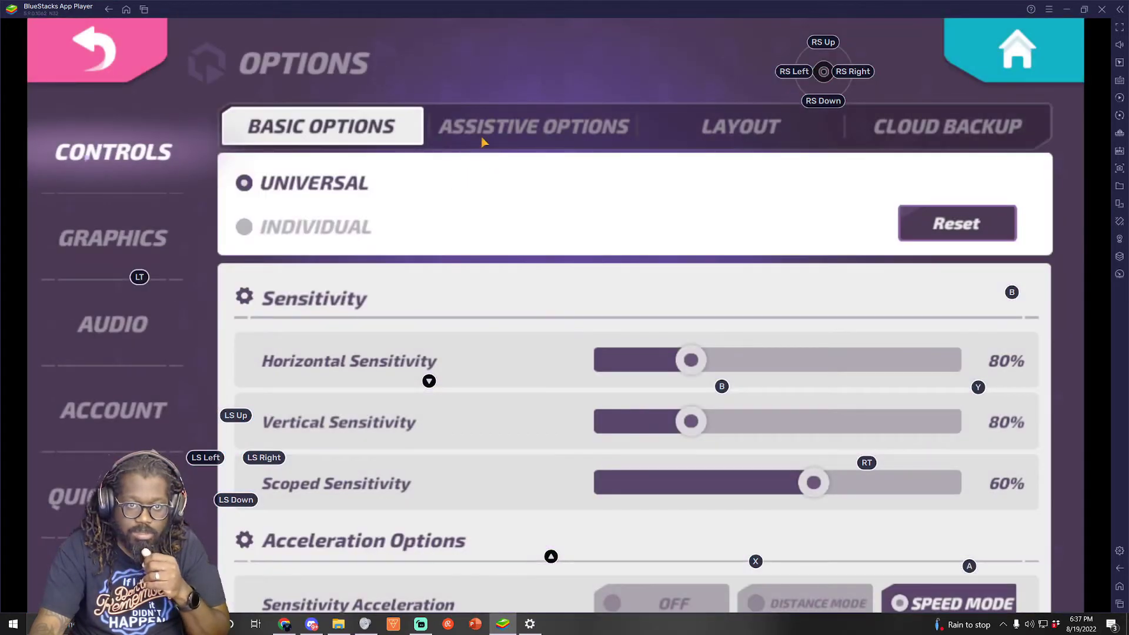
{"action": "left_click", "coordinate": [731, 133]}
{"action": "left_click", "coordinate": [937, 454]}
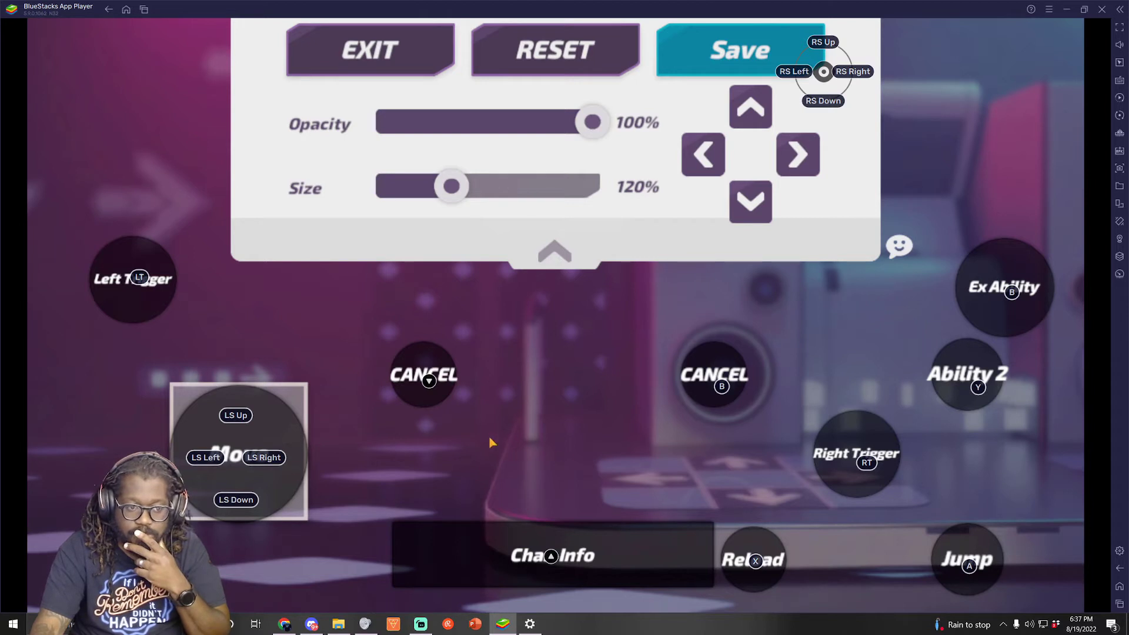
Nudge the Move control slightly and set its size to 110% with opacity at 100%.
{"action": "left_click_drag", "start_coordinate": [232, 461], "coordinate": [226, 470]}
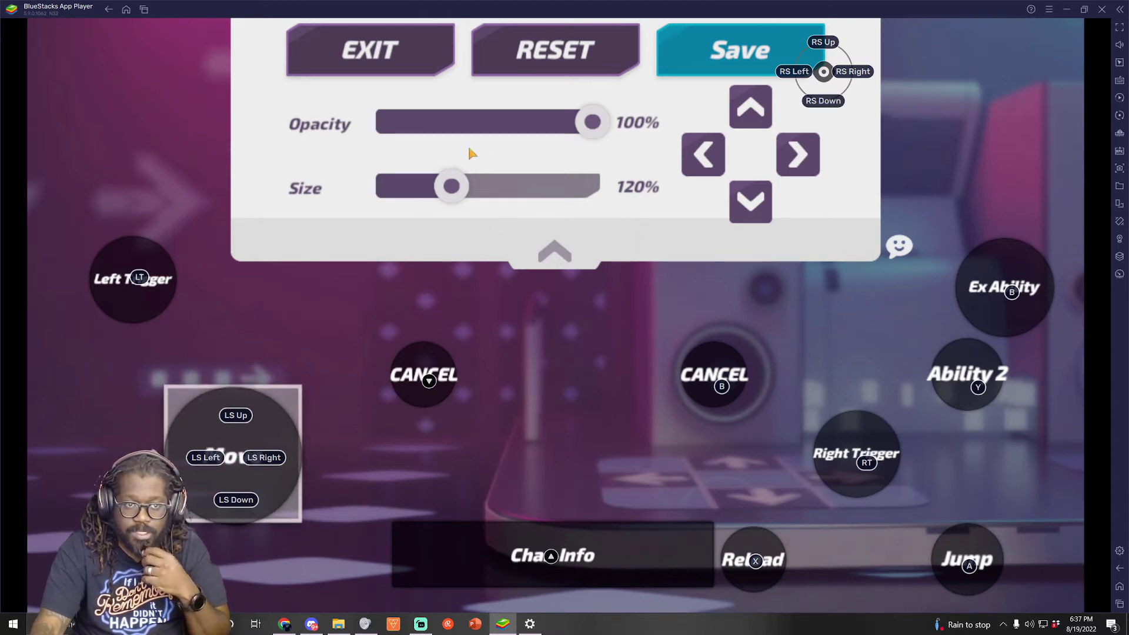
{"action": "left_click_drag", "start_coordinate": [593, 122], "coordinate": [668, 133]}
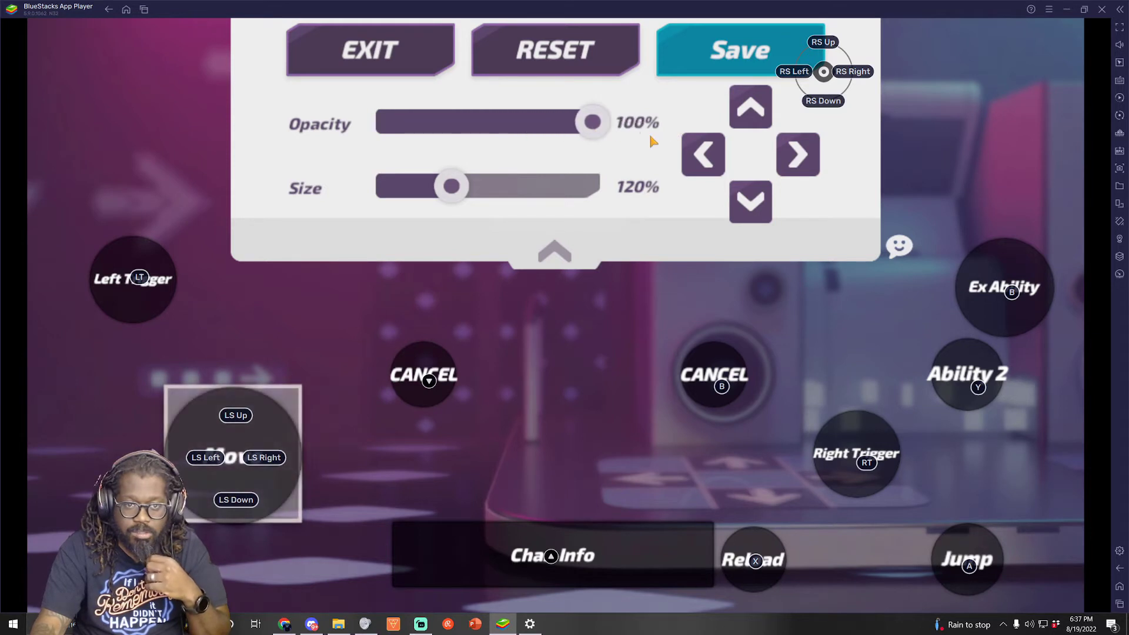
{"action": "mouse_move", "coordinate": [461, 192]}
{"action": "left_mouse_down"}
{"action": "mouse_move", "coordinate": [493, 194]}
{"action": "mouse_move", "coordinate": [429, 197]}
{"action": "mouse_move", "coordinate": [444, 202]}
{"action": "left_mouse_up"}
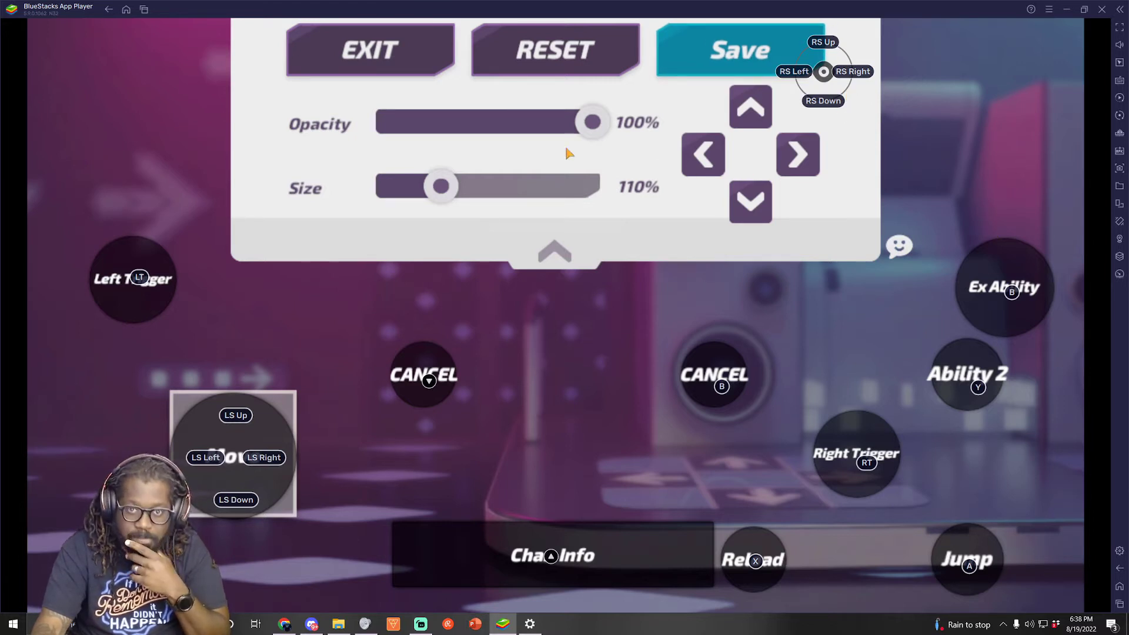
Reduce the on-screen key overlay's opacity to the minimum and lock the mouse cursor, dismissing the unlock notice.
{"action": "left_click", "coordinate": [1120, 80]}
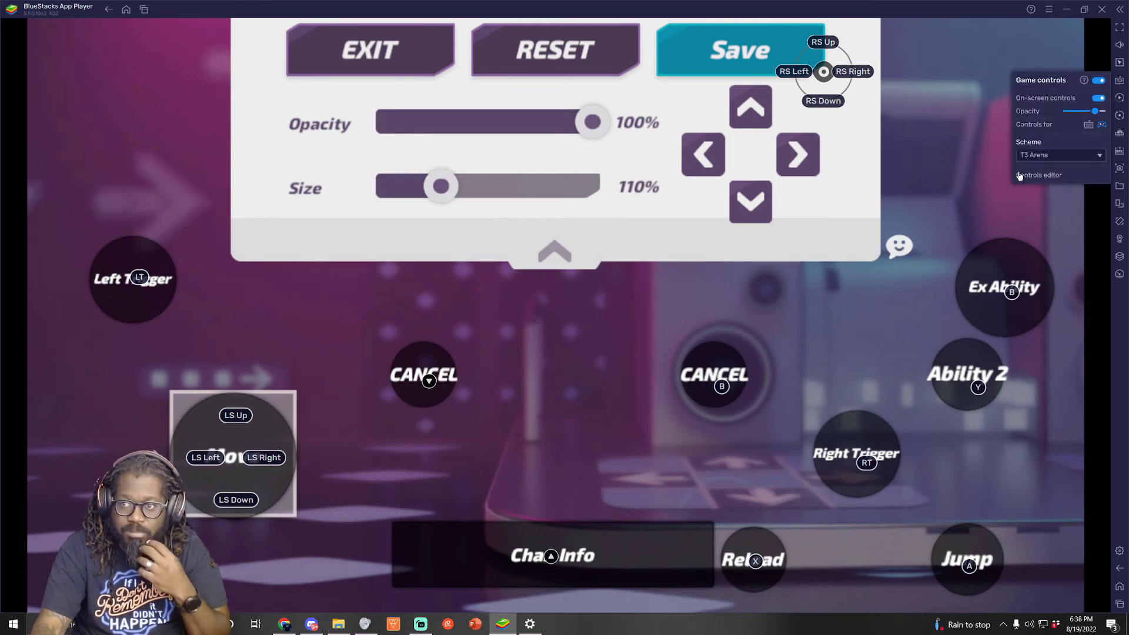
{"action": "left_click_drag", "start_coordinate": [1095, 112], "coordinate": [1067, 117]}
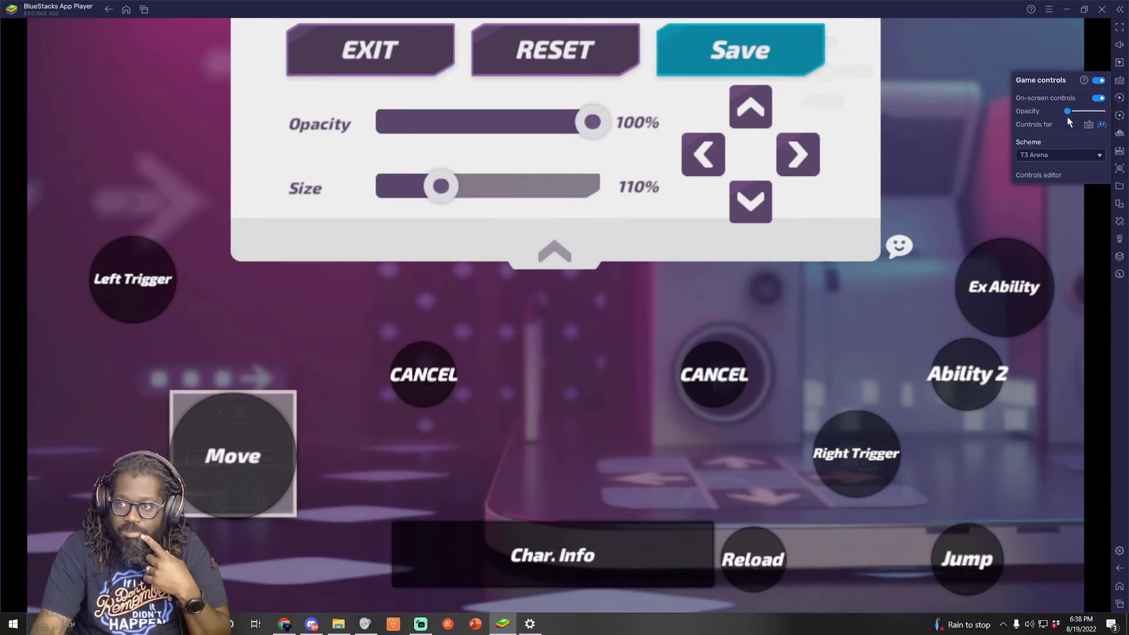
{"action": "left_click", "coordinate": [959, 170]}
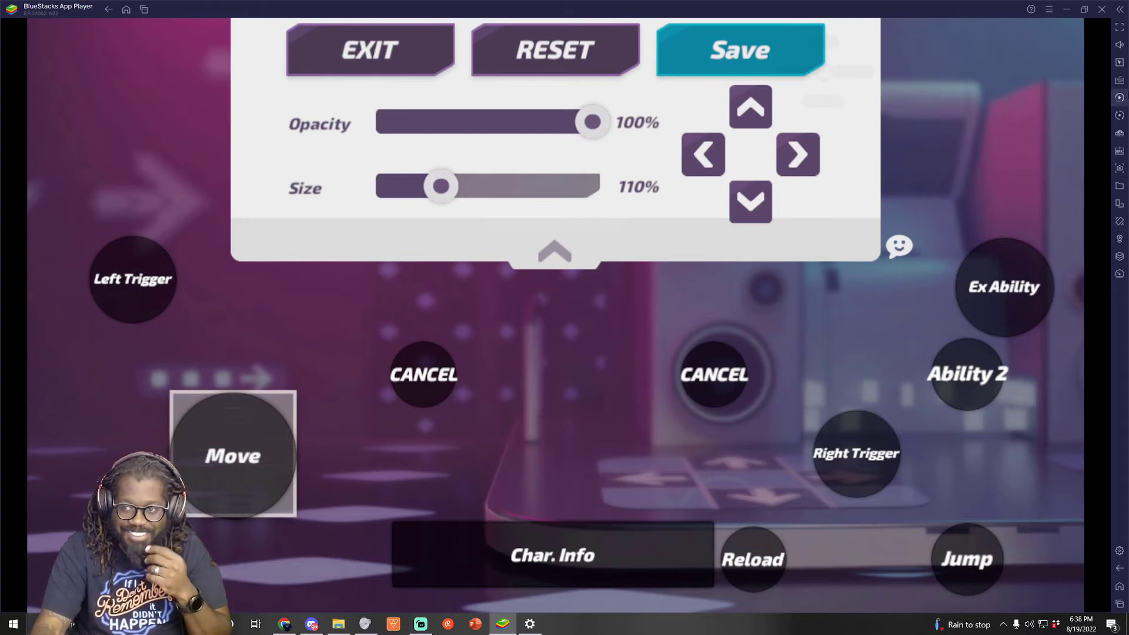
{"action": "left_click", "coordinate": [1119, 63]}
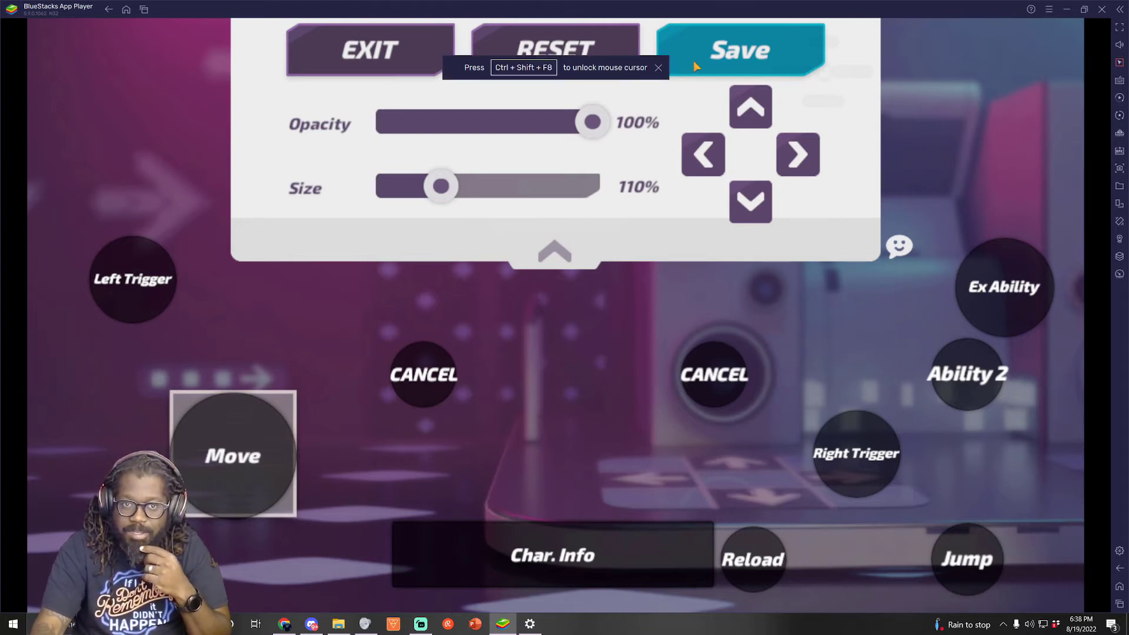
{"action": "left_click", "coordinate": [659, 67]}
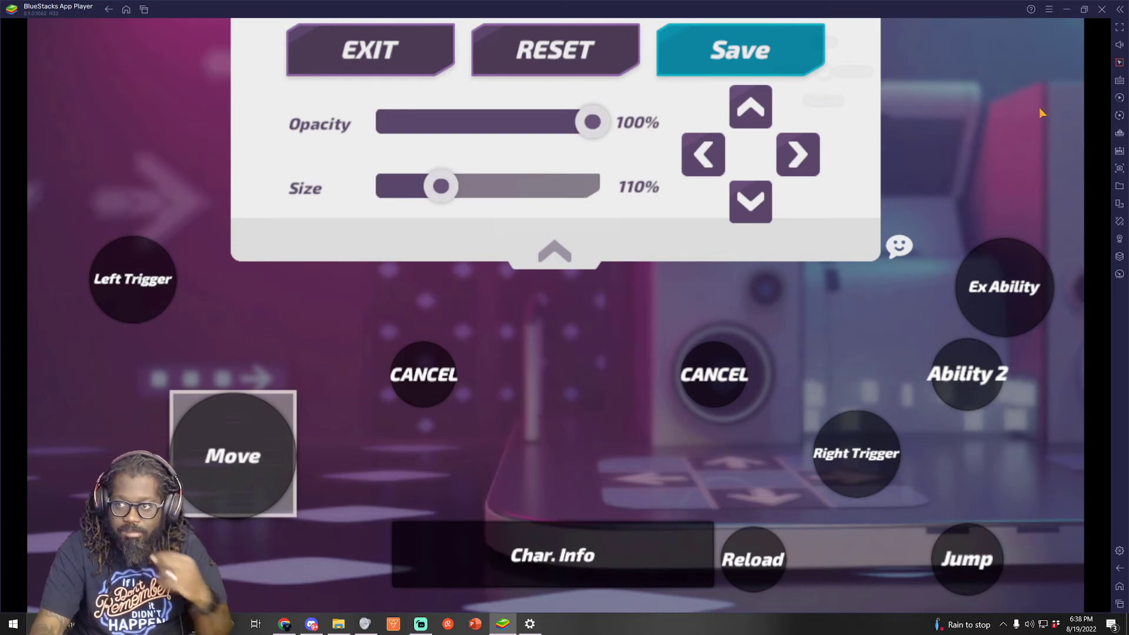
Move the right-stick aim control above Ex Ability, clear of the layout panel, and save the scheme changes.
{"action": "left_click", "coordinate": [1119, 98]}
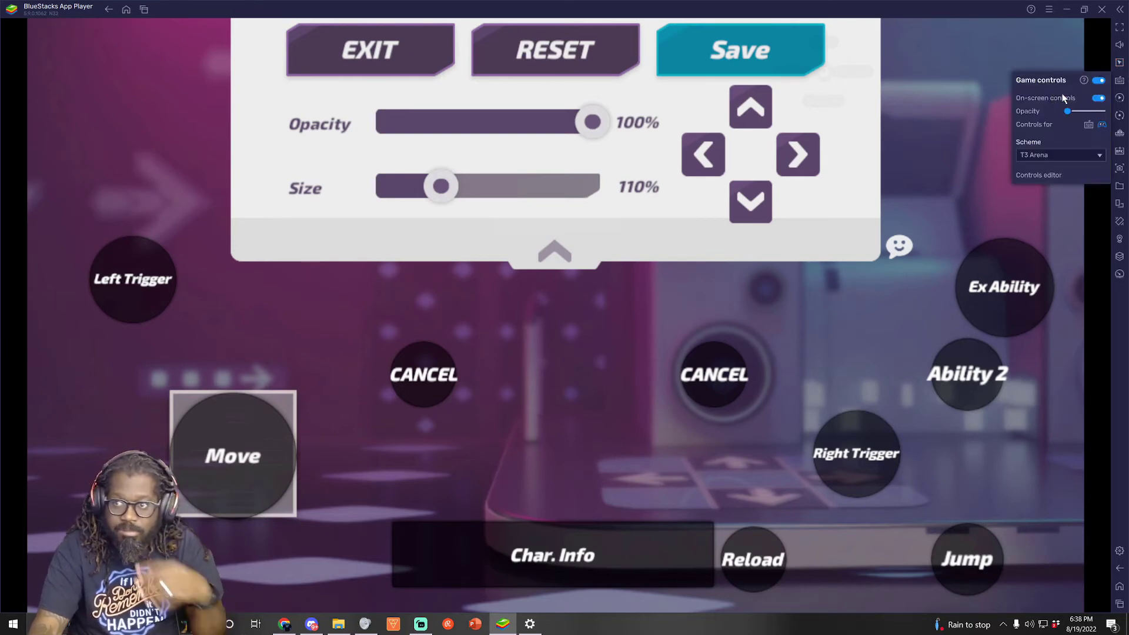
{"action": "left_click", "coordinate": [1051, 172]}
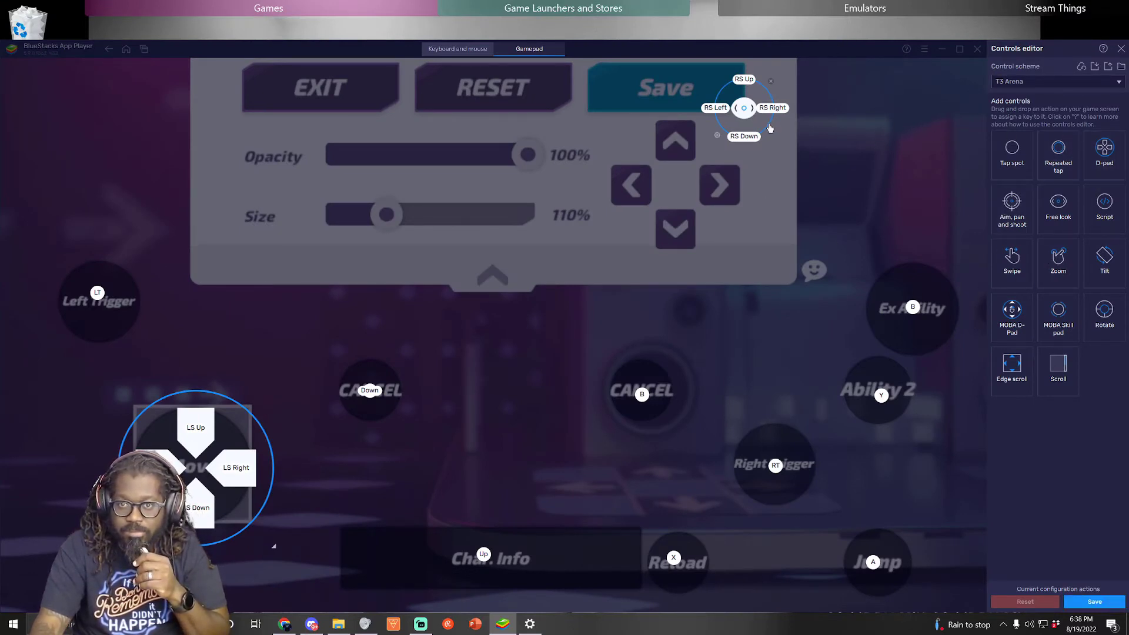
{"action": "left_click_drag", "start_coordinate": [768, 125], "coordinate": [890, 132]}
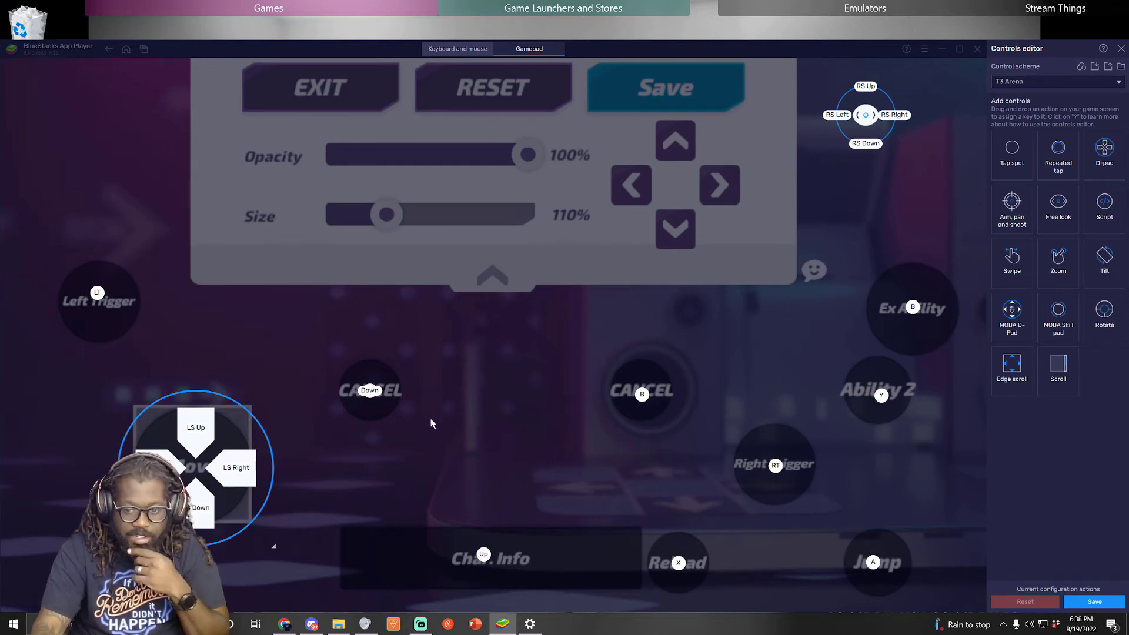
{"action": "left_click", "coordinate": [1120, 50]}
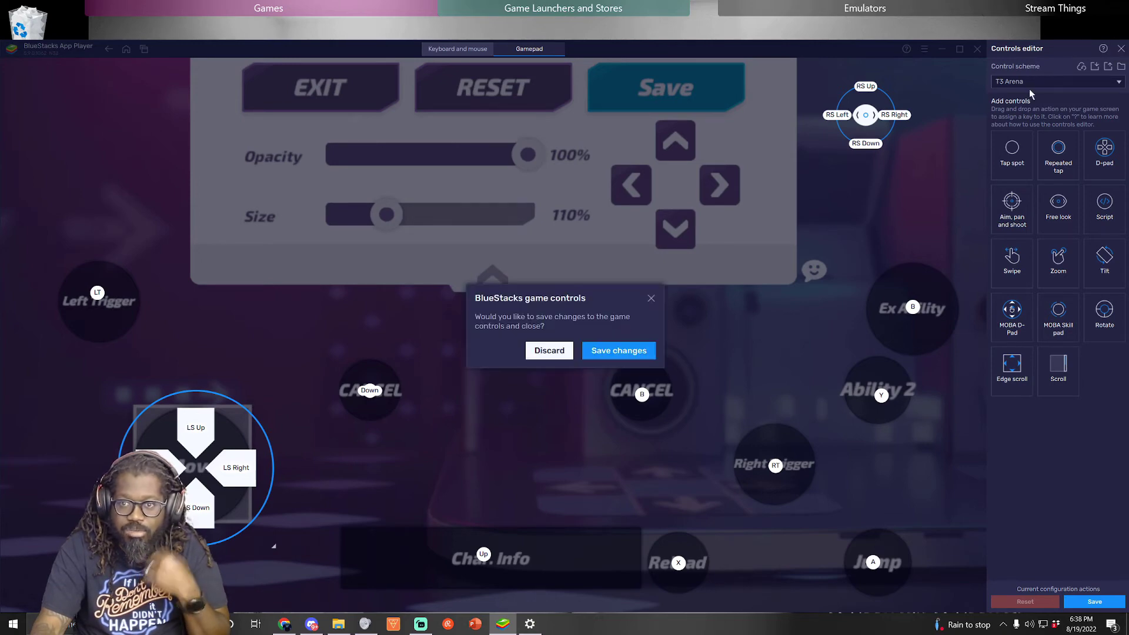
{"action": "left_click", "coordinate": [619, 351]}
Exit the game's custom layout editor without saving its settings.
{"action": "left_click", "coordinate": [403, 66]}
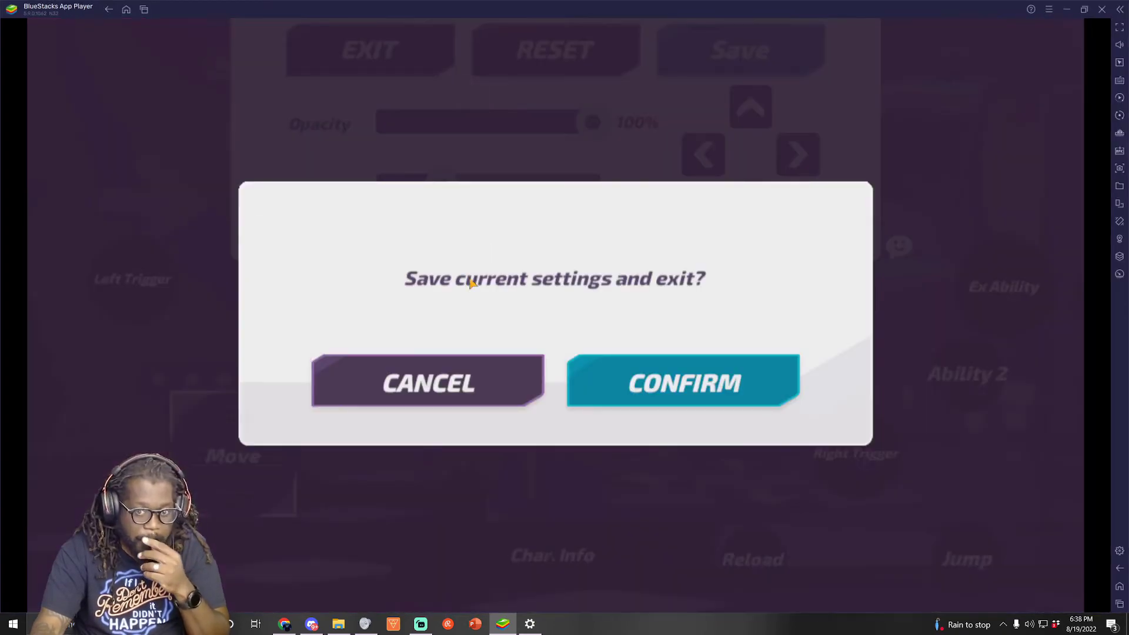
{"action": "left_click", "coordinate": [485, 394]}
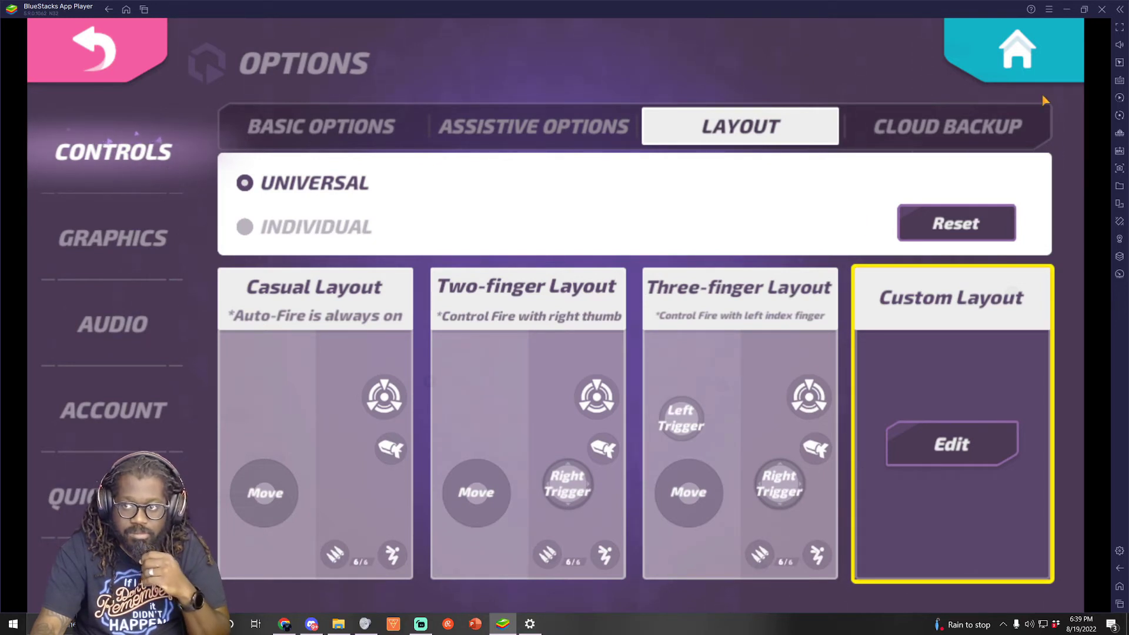
Move the right-stick aim control to the empty space between the D-pad Up and X controls, then close the editor.
{"action": "left_click", "coordinate": [1120, 85]}
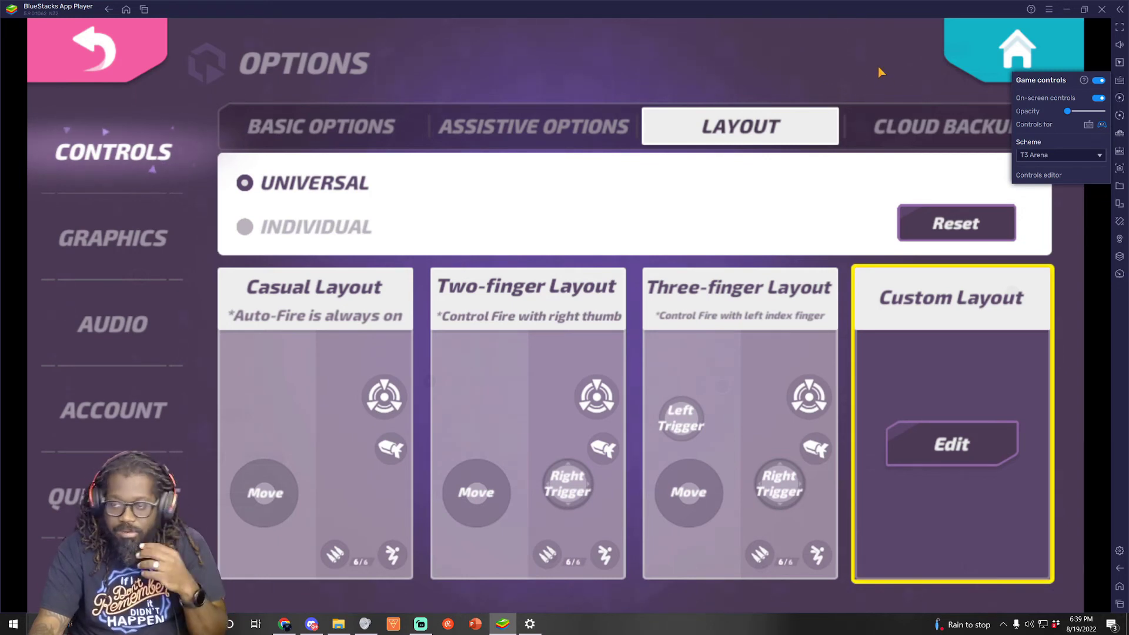
{"action": "left_click", "coordinate": [1039, 175]}
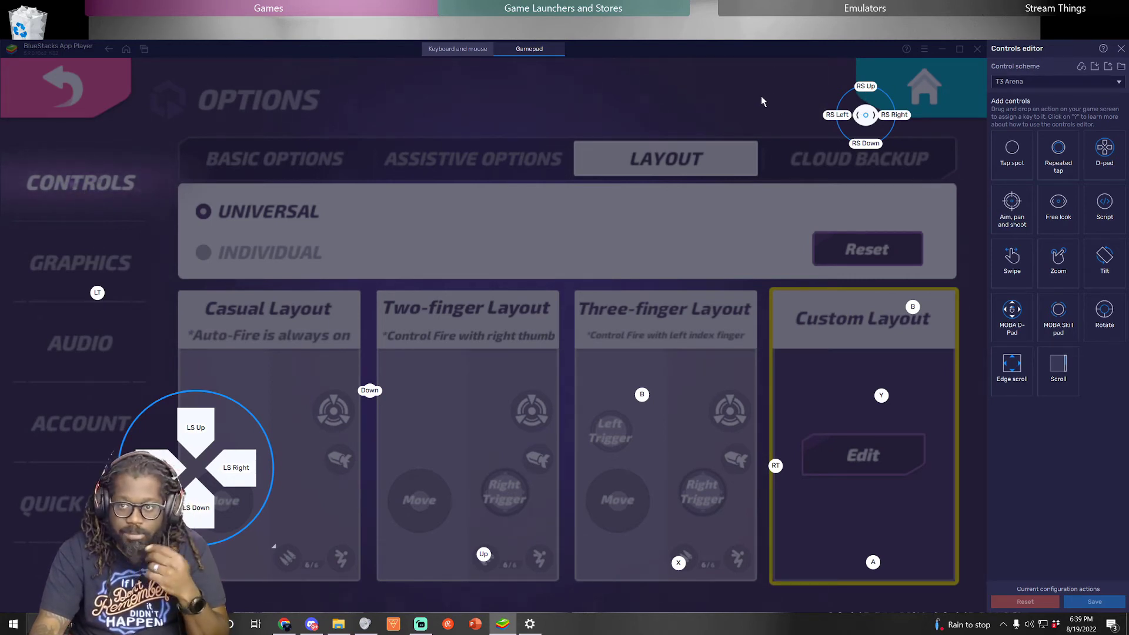
{"action": "mouse_move", "coordinate": [868, 116]}
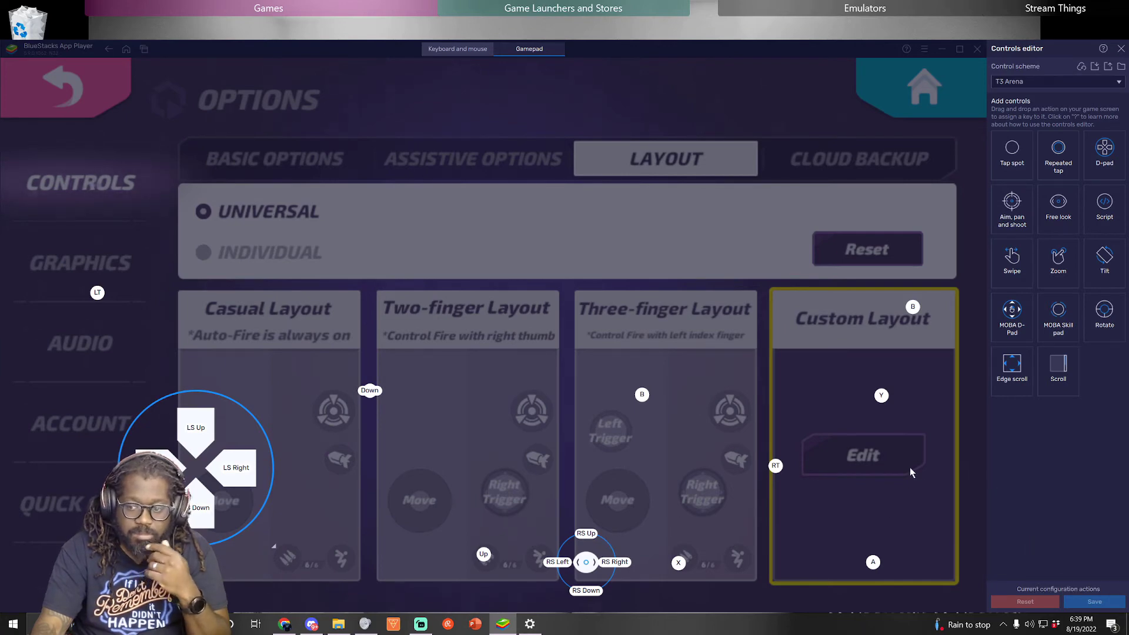
{"action": "left_click", "coordinate": [1121, 50]}
Return to the game's home screen and start hero practice with Skadi.
{"action": "left_click", "coordinate": [85, 81]}
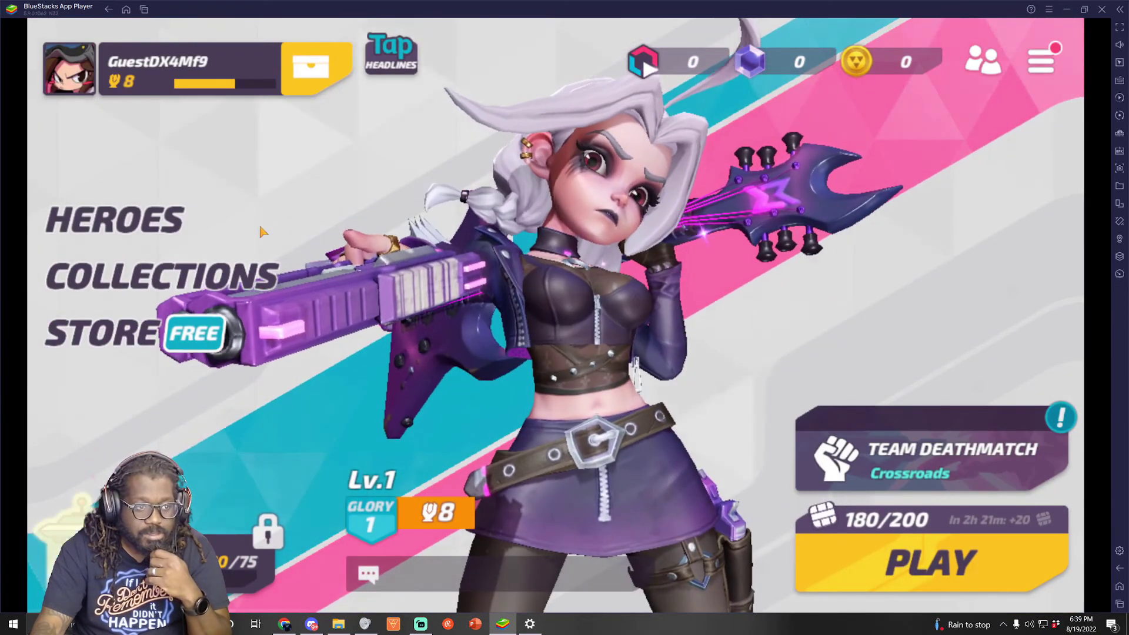
{"action": "left_click", "coordinate": [260, 229]}
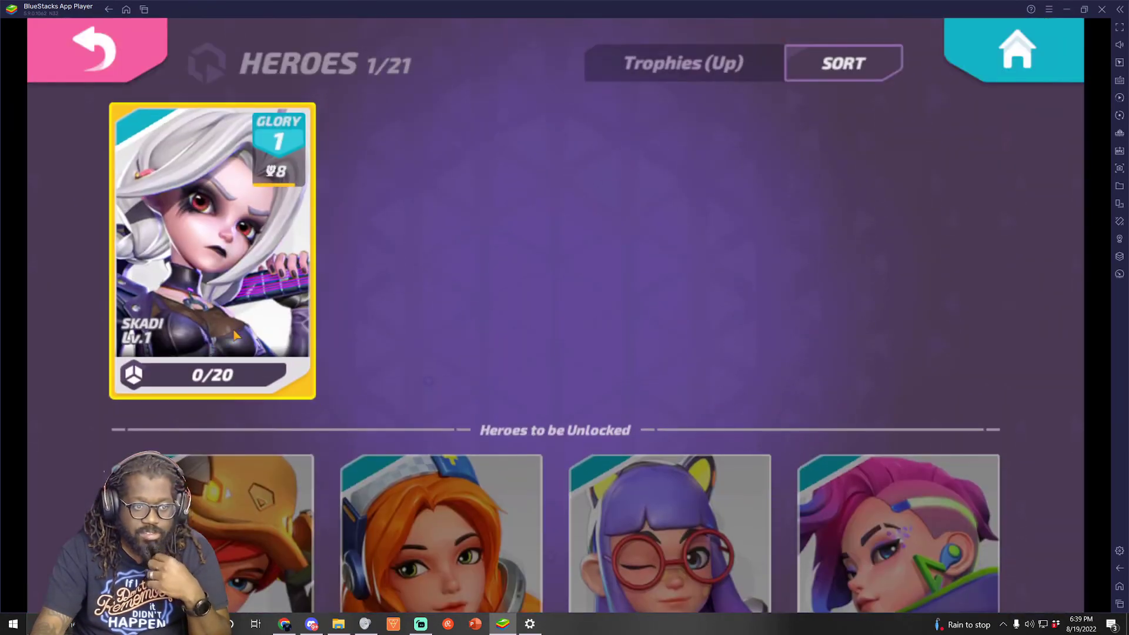
{"action": "left_click", "coordinate": [234, 334]}
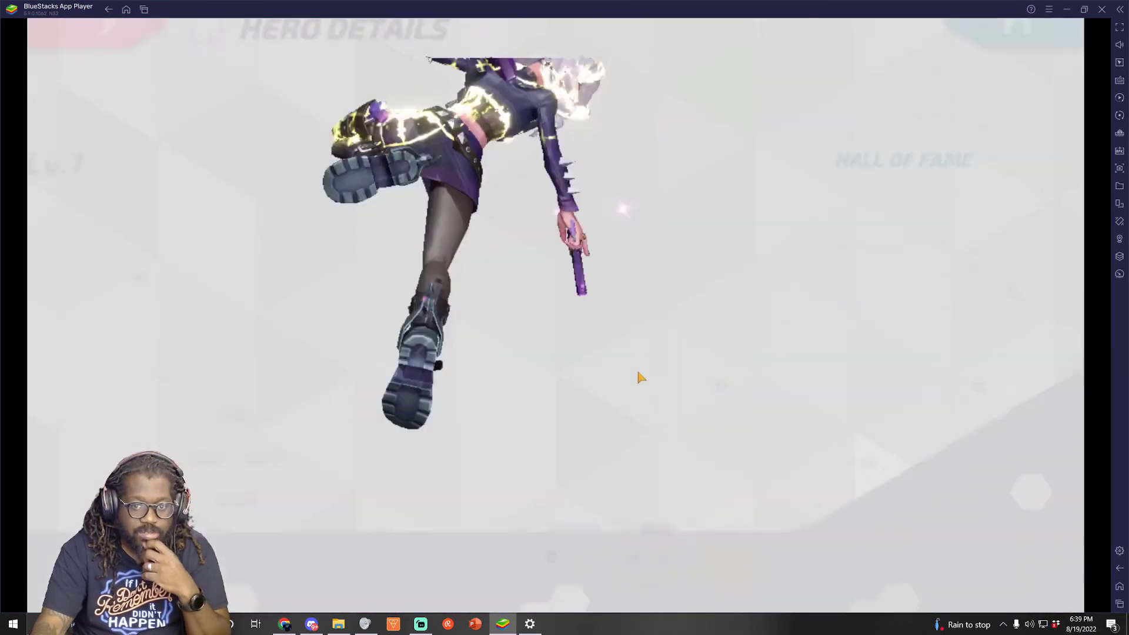
{"action": "left_click", "coordinate": [1003, 478]}
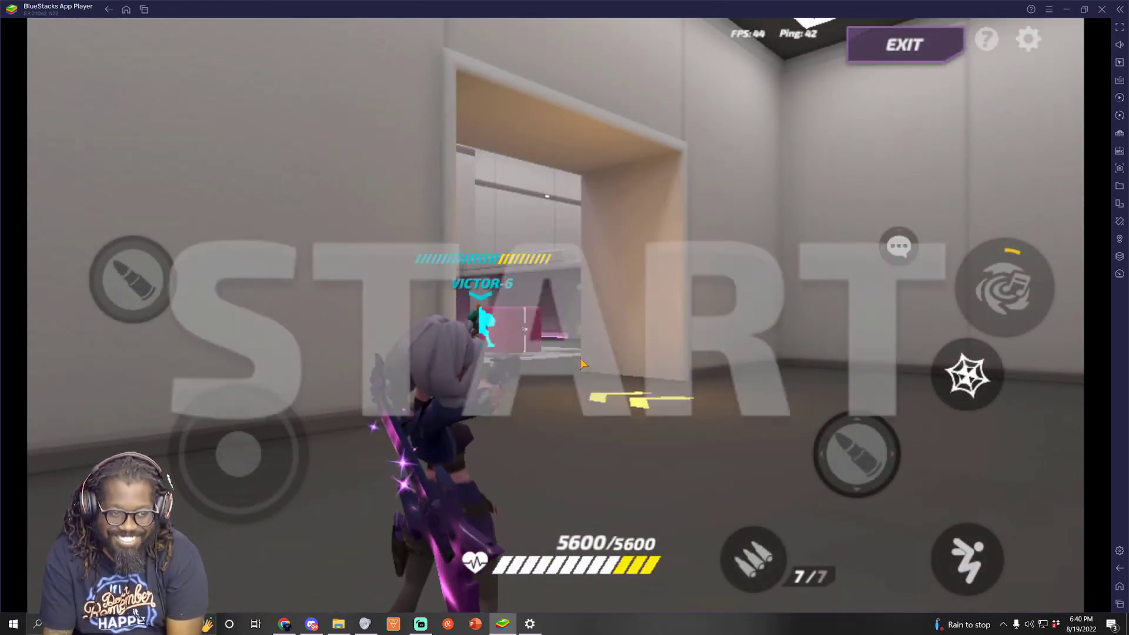
Advance through the doorway into the practice arena, using the web ability and shooting at MARK-1.
{"action": "key", "text": "w"}
{"action": "key", "text": "e"}
{"action": "key", "text": "w"}
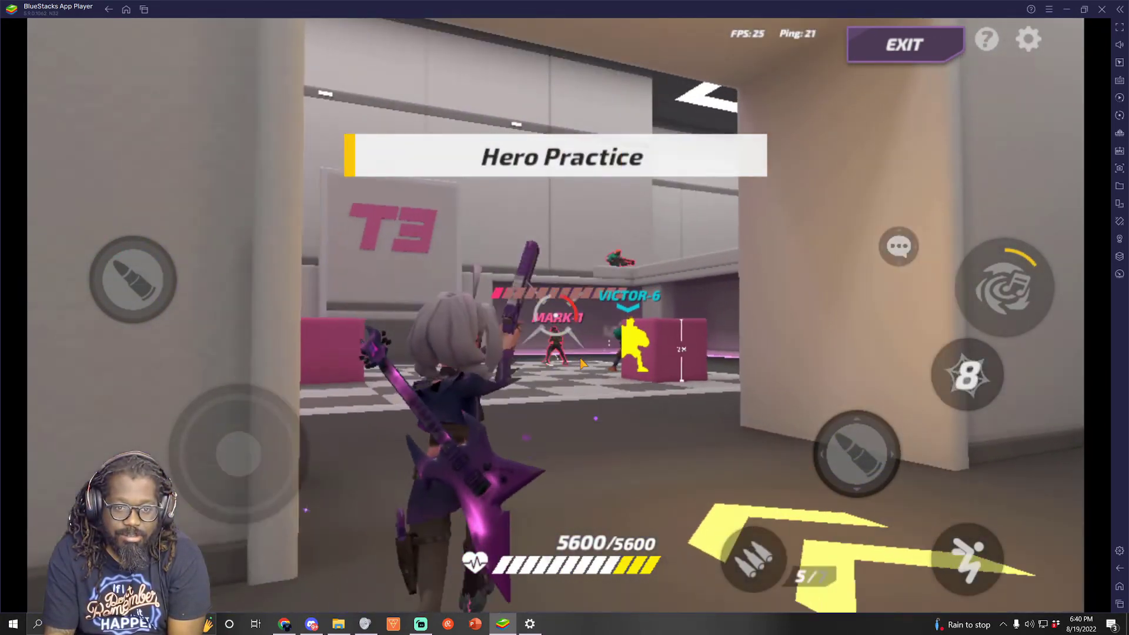
{"action": "key", "text": "w"}
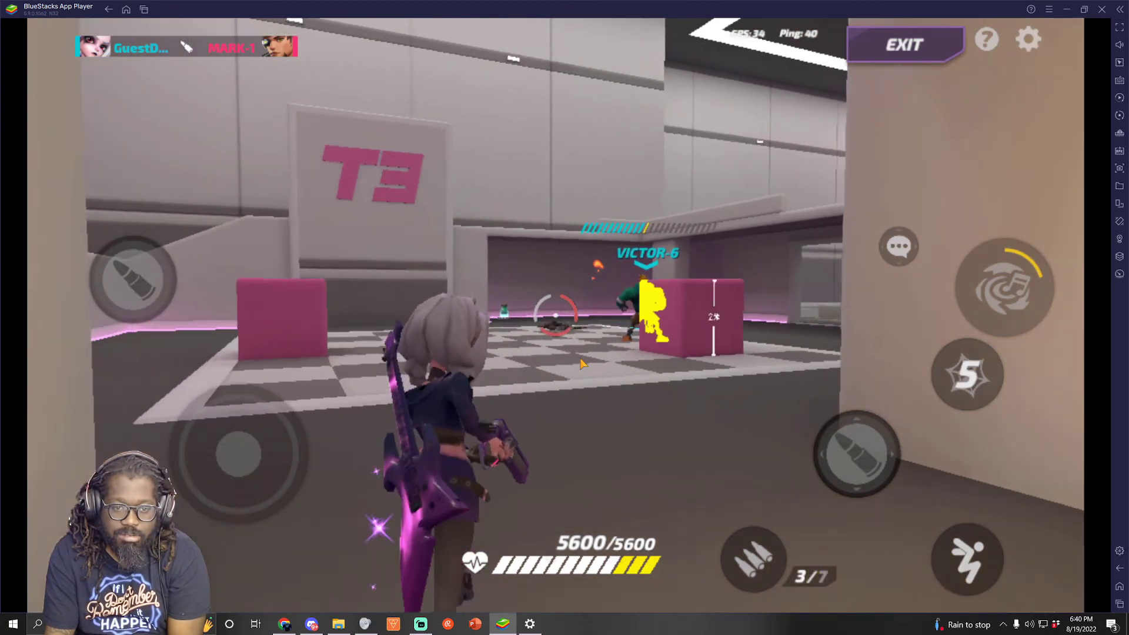
{"action": "key", "text": "w"}
{"action": "left_click", "coordinate": [581, 363]}
{"action": "left_click", "coordinate": [581, 363]}
{"action": "left_click", "coordinate": [581, 362]}
{"action": "key", "text": "w"}
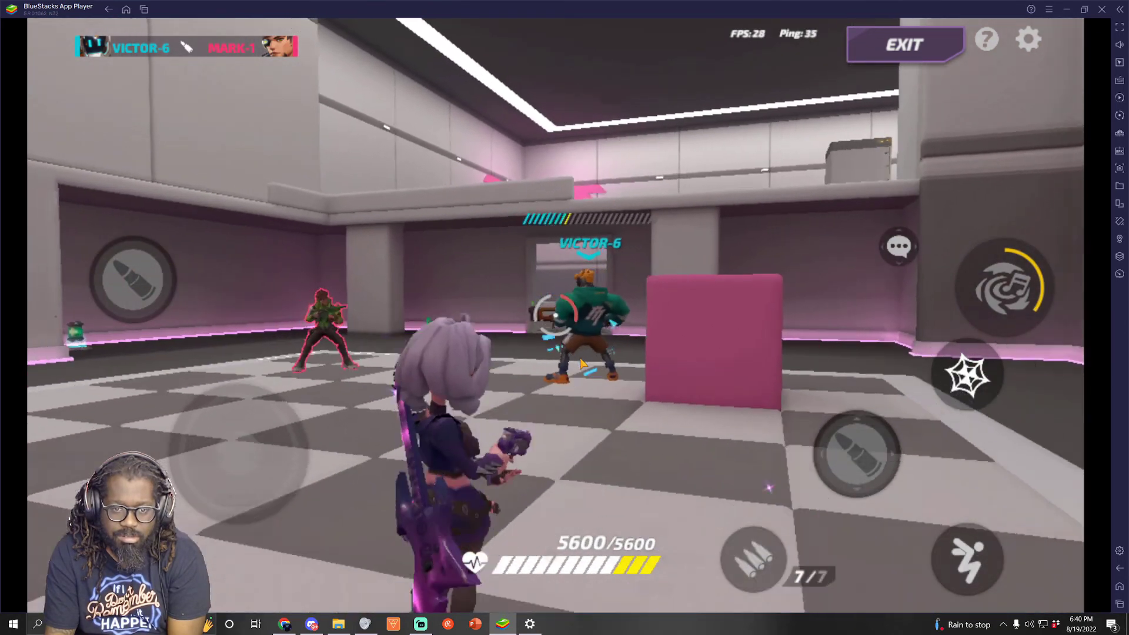
Turn toward MARK-1 on the checkered floor, fire repeated shots, and aim up at VICTOR-2 on the ledge.
{"action": "left_click", "coordinate": [581, 363]}
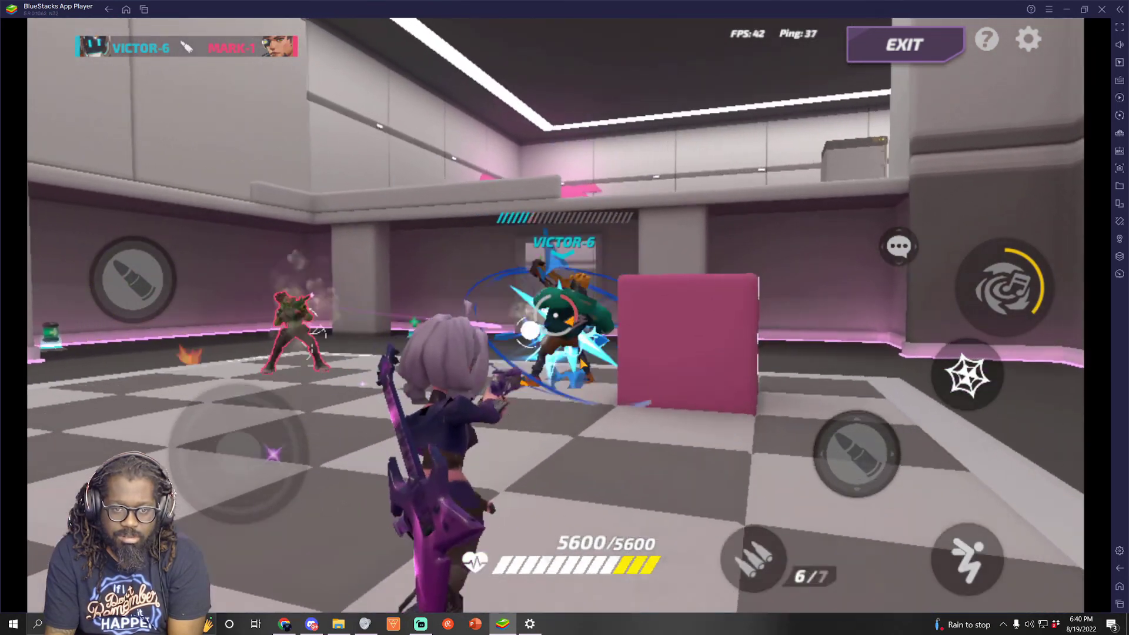
{"action": "left_click", "coordinate": [581, 363]}
{"action": "left_click", "coordinate": [581, 363]}
{"action": "left_click", "coordinate": [581, 363]}
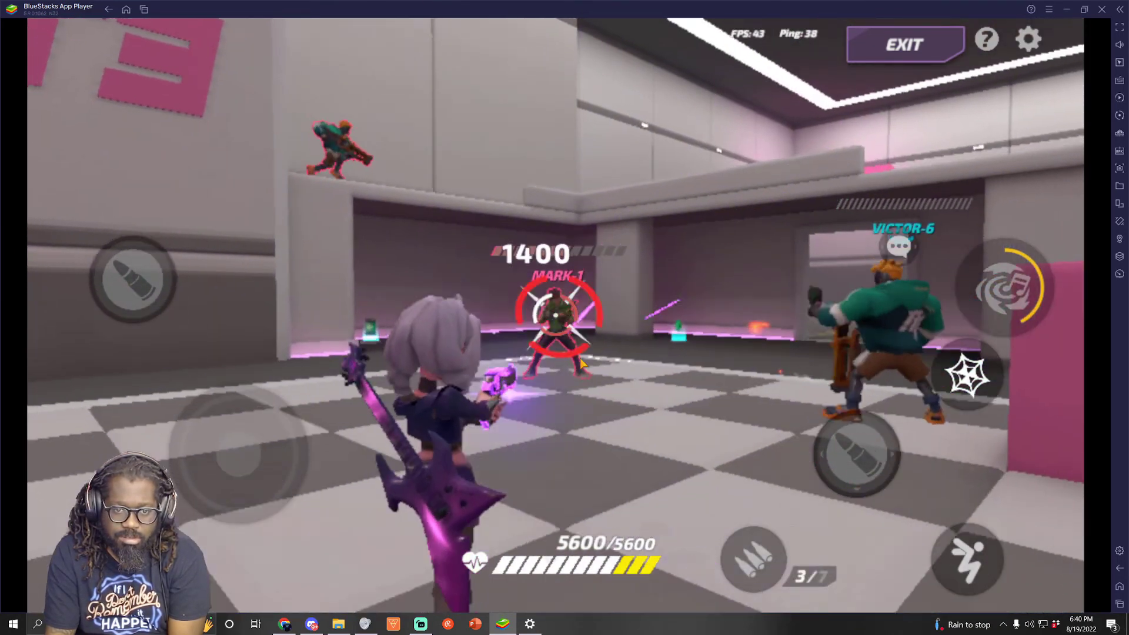
{"action": "left_click", "coordinate": [581, 363]}
{"action": "left_click", "coordinate": [581, 363]}
{"action": "left_click", "coordinate": [581, 363]}
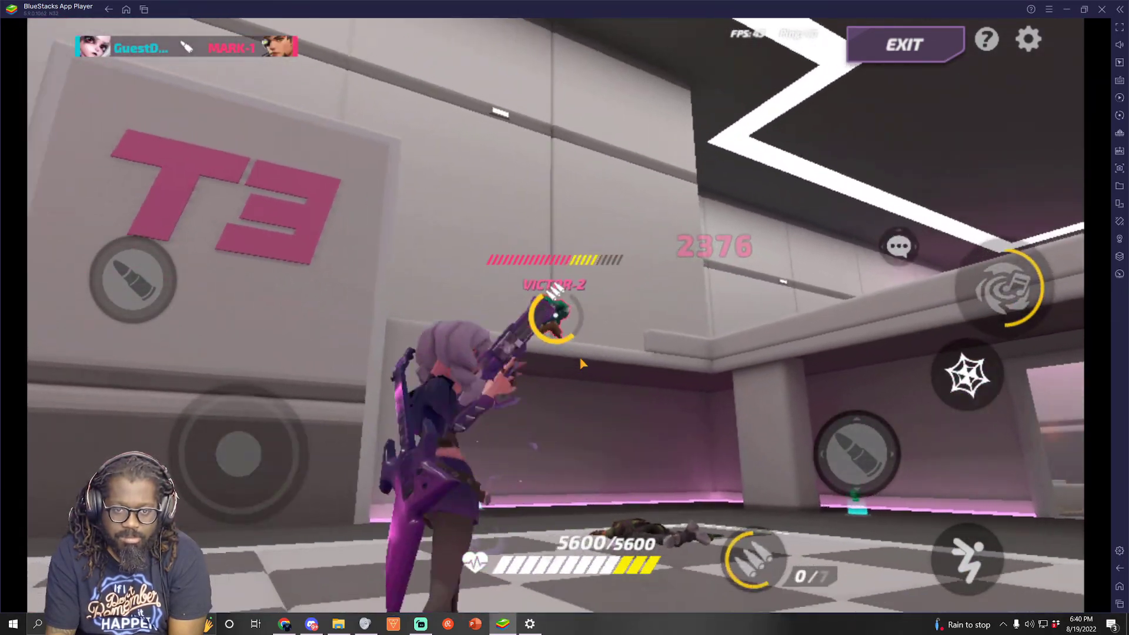
Shoot at VICTOR-2 on the ledge, switch fire to MARK-1 on the checkered floor, and reload.
{"action": "key", "text": "s"}
{"action": "left_click", "coordinate": [581, 363]}
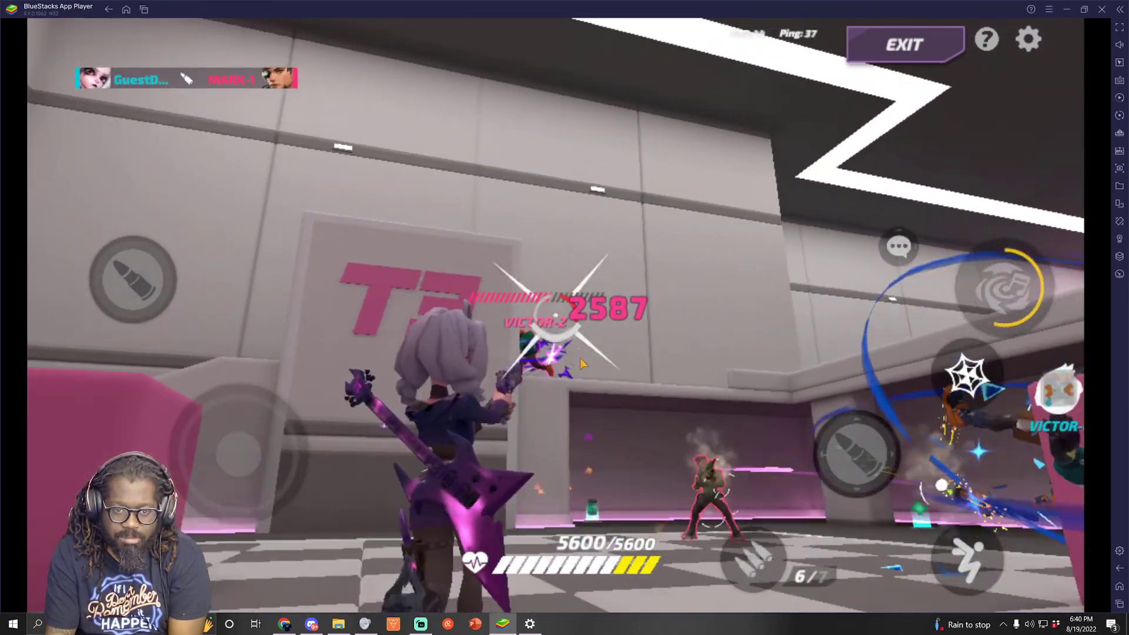
{"action": "left_click", "coordinate": [581, 363]}
{"action": "left_click", "coordinate": [581, 362]}
{"action": "left_click", "coordinate": [581, 363]}
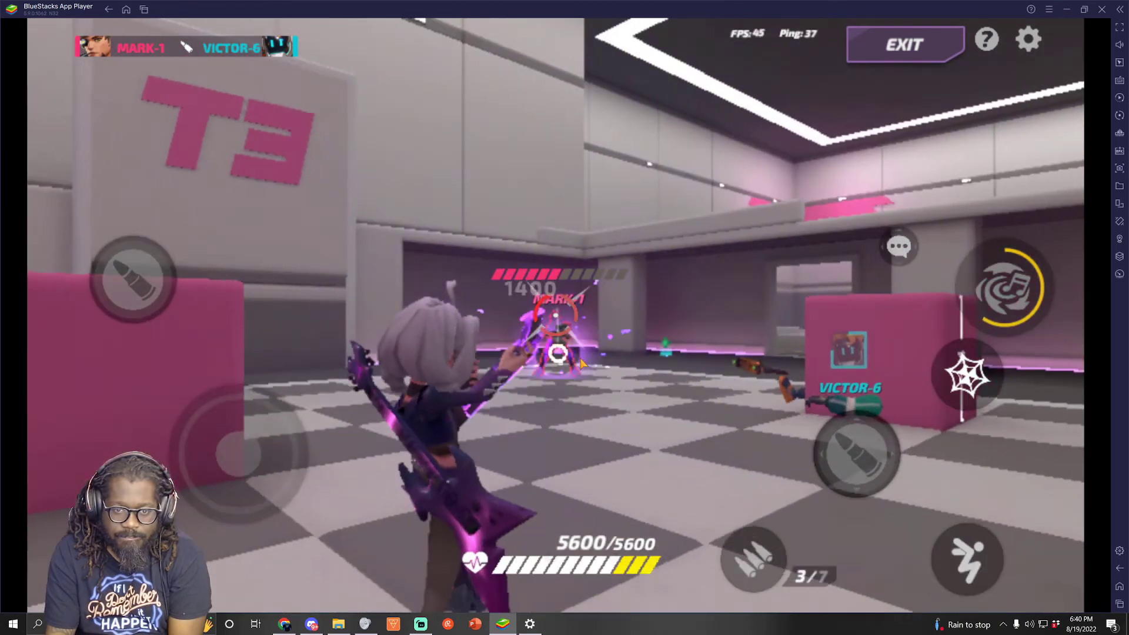
{"action": "left_click", "coordinate": [581, 362]}
{"action": "key", "text": "r"}
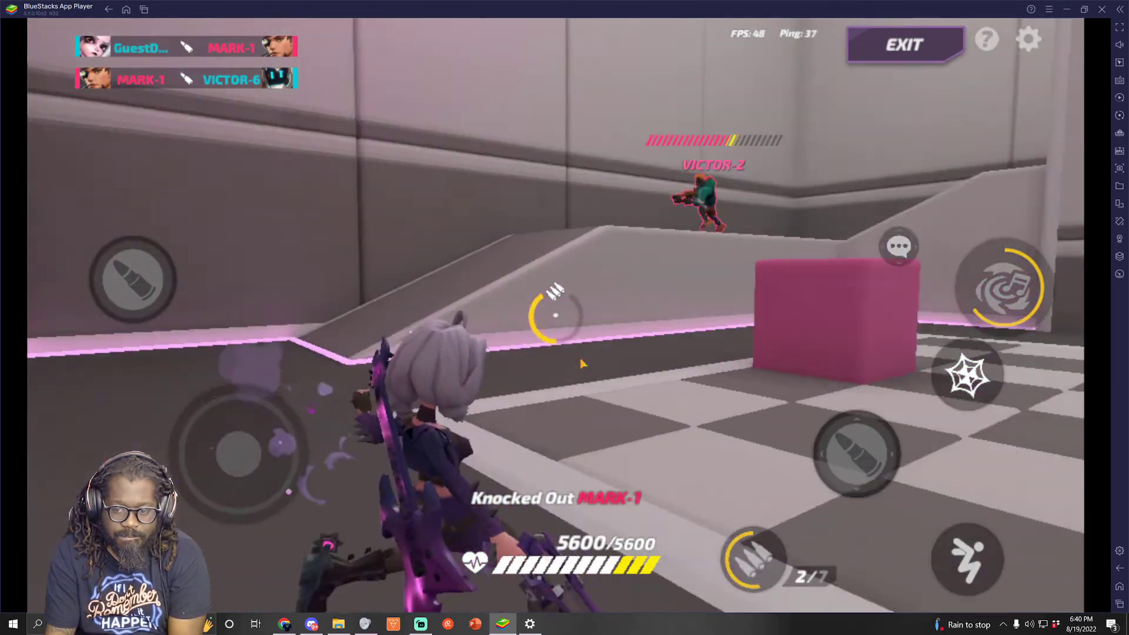
Retreat to the doorway with the web ability, return to the arena to knock out MARK-1, and reload.
{"action": "key", "text": "s"}
{"action": "key", "text": "e"}
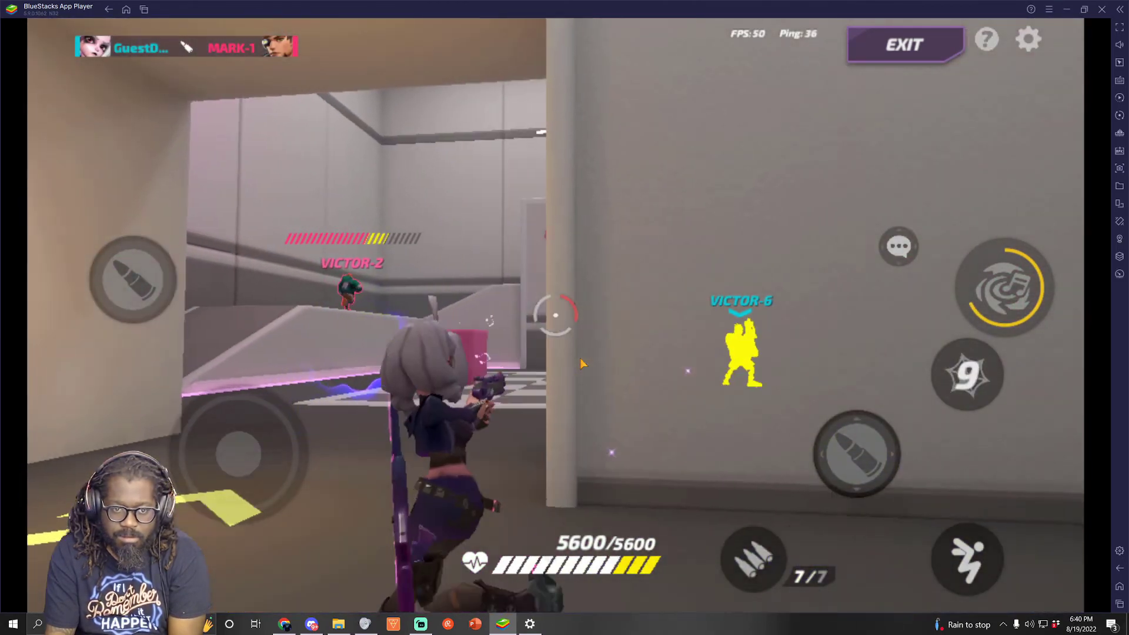
{"action": "key", "text": "w"}
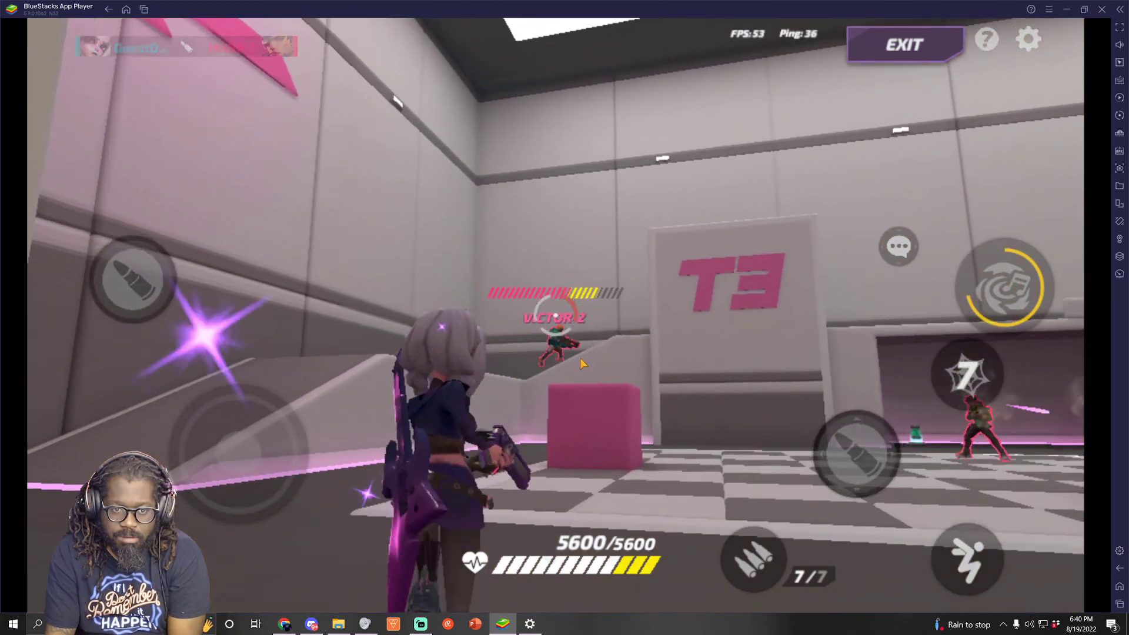
{"action": "left_click", "coordinate": [581, 363]}
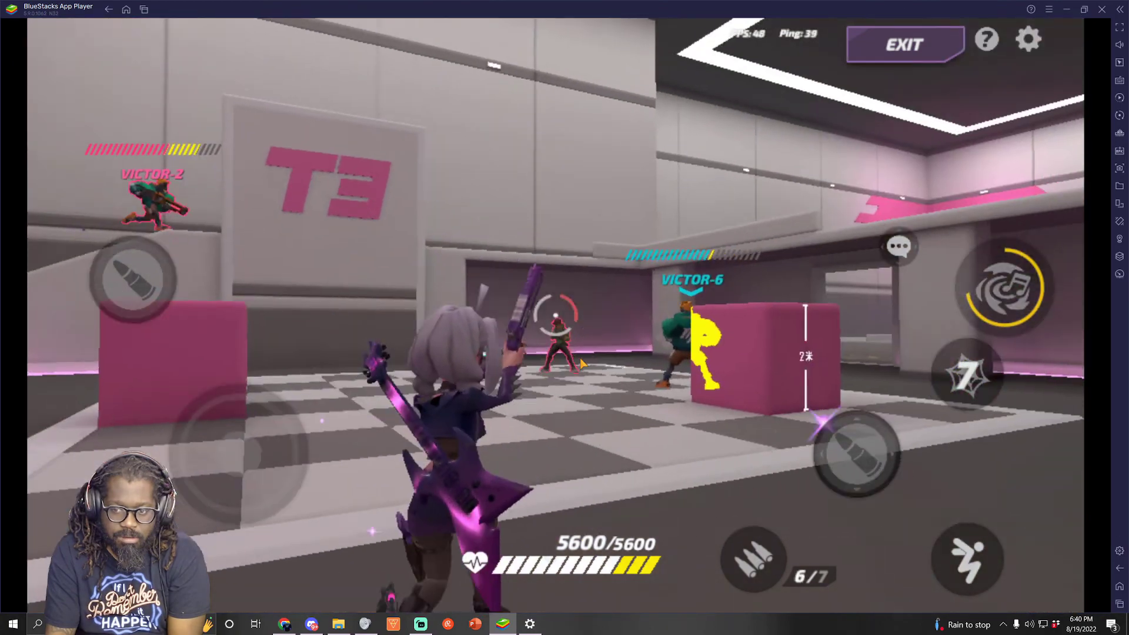
{"action": "left_click", "coordinate": [581, 364]}
{"action": "left_click", "coordinate": [582, 364]}
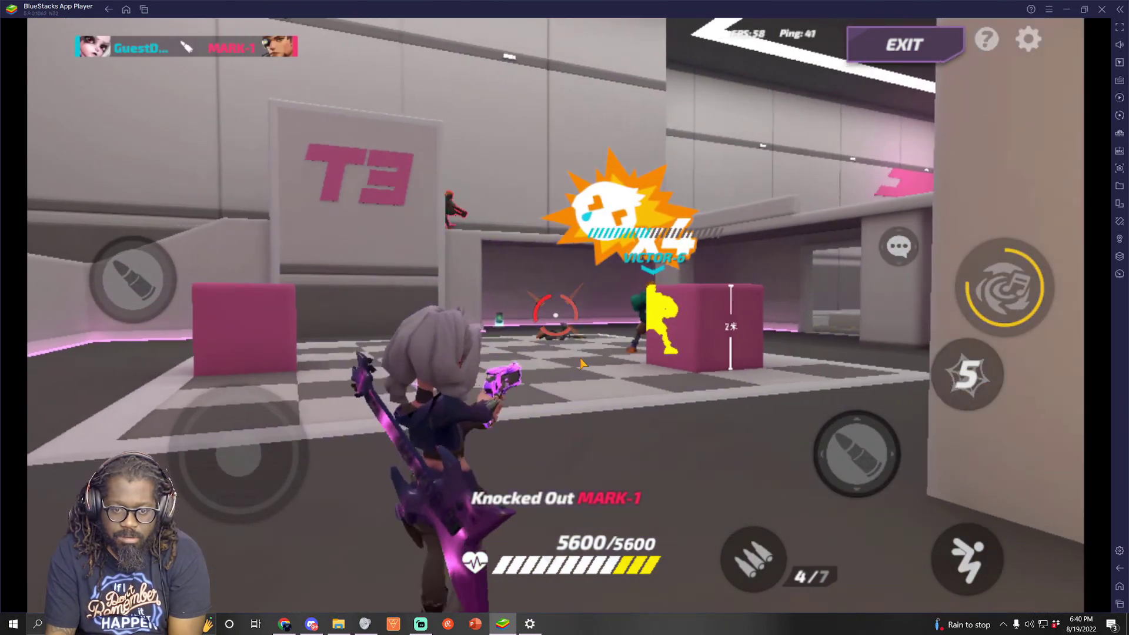
{"action": "key", "text": "w"}
{"action": "key", "text": "r"}
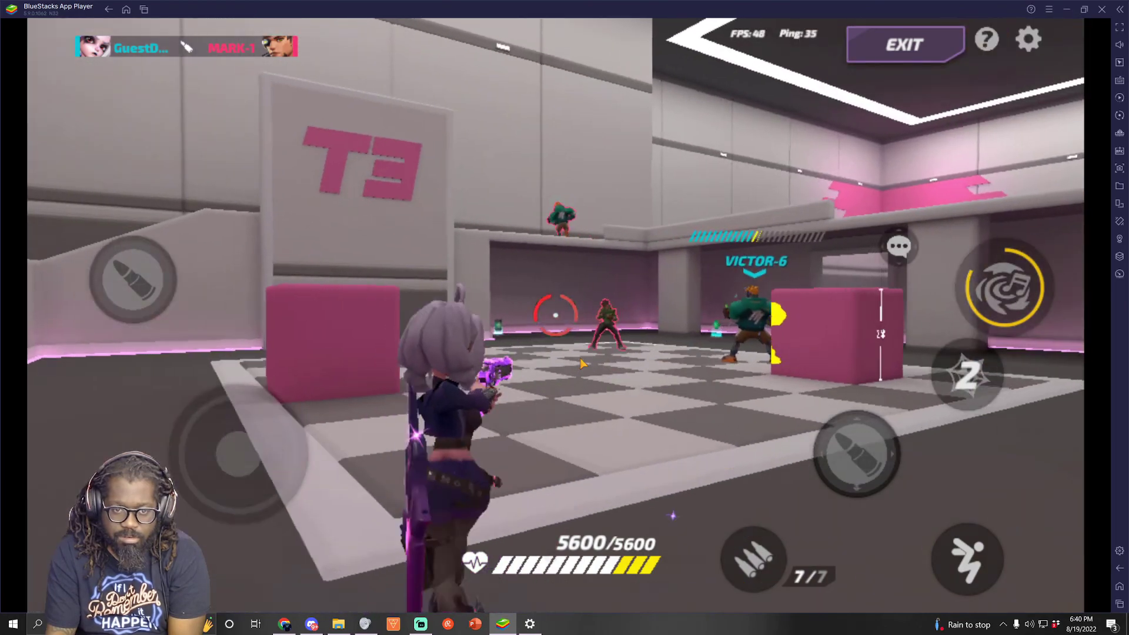
Knock out MARK-1 near the far wall, then reload while moving to the foot of the ramp.
{"action": "left_click", "coordinate": [581, 364]}
{"action": "left_click", "coordinate": [581, 364]}
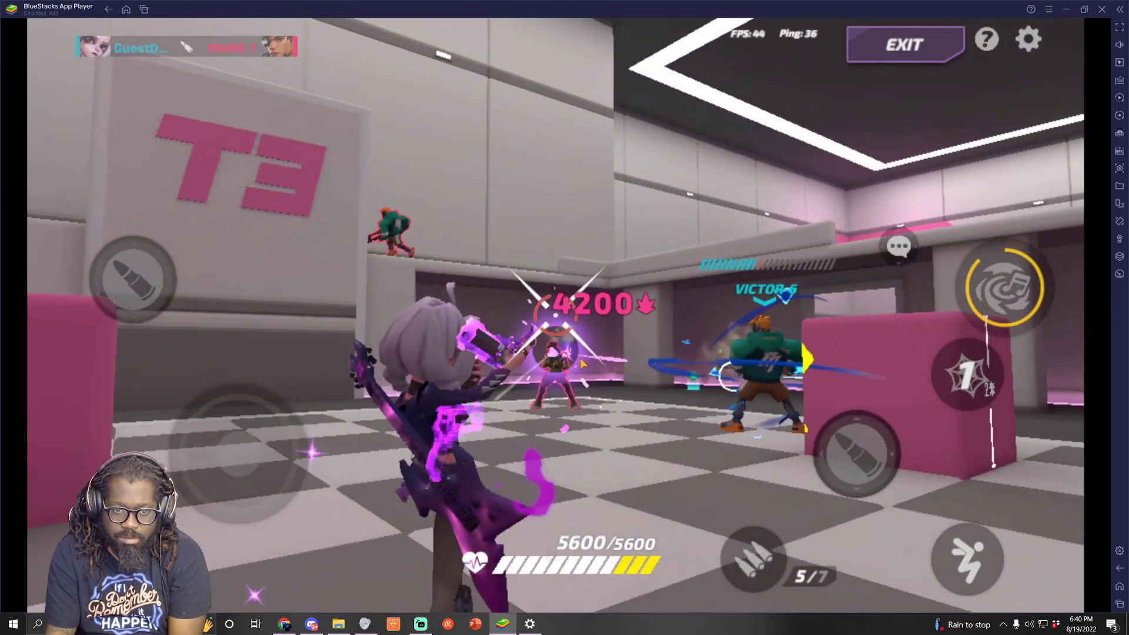
{"action": "left_click", "coordinate": [581, 363]}
{"action": "key", "text": "a"}
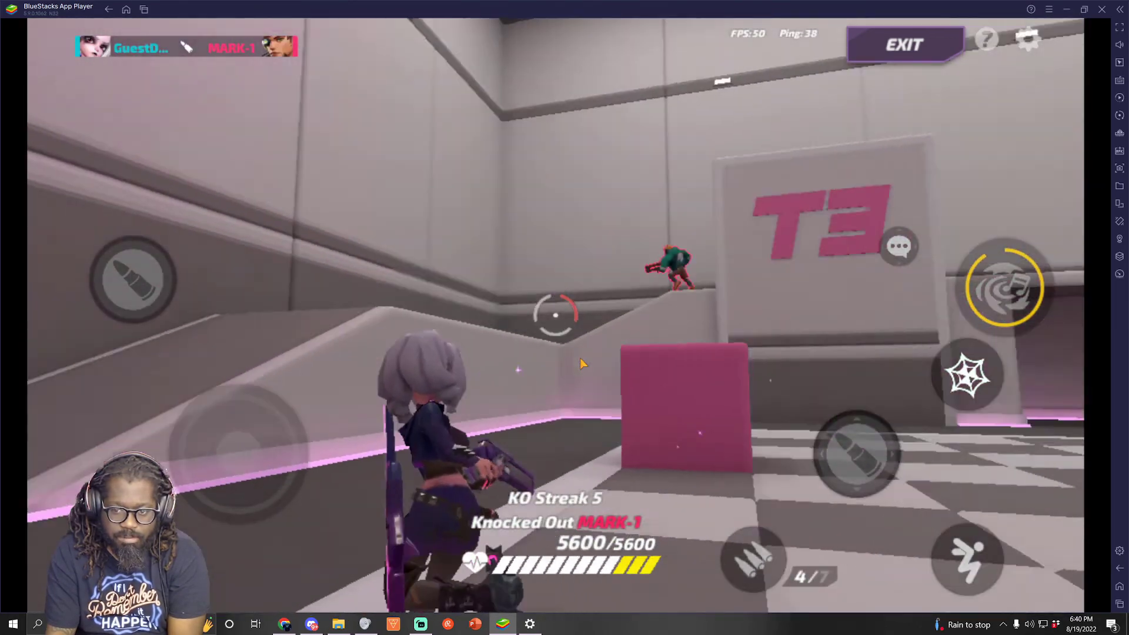
{"action": "key", "text": "r"}
{"action": "key", "text": "w"}
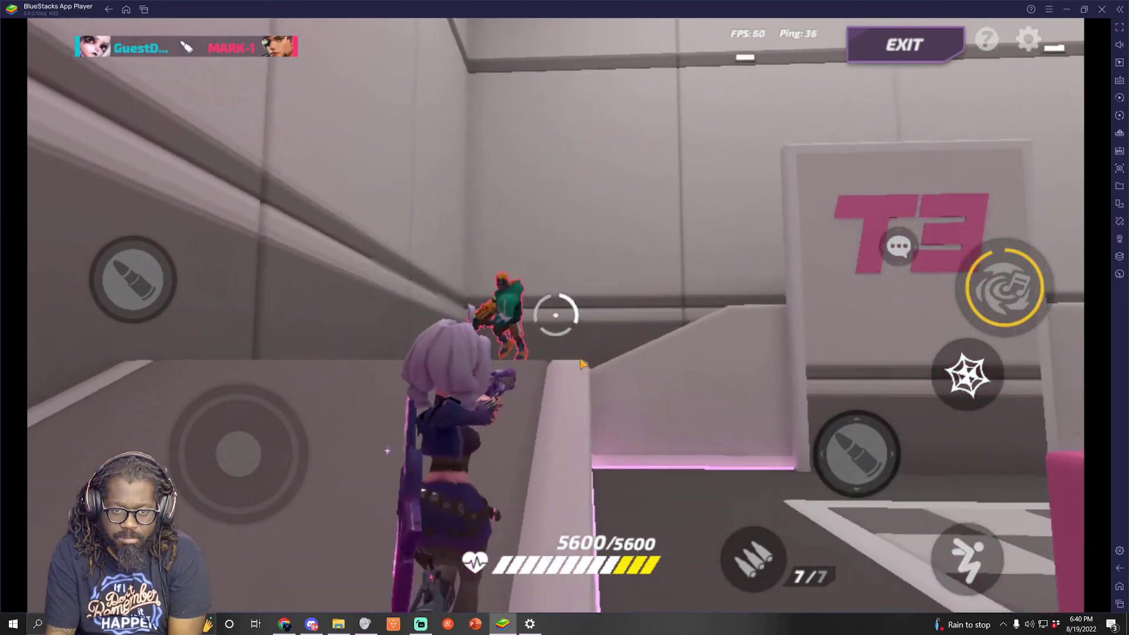
Fire repeated shots at VICTOR-2 on the ramp.
{"action": "left_click", "coordinate": [581, 364]}
{"action": "left_click", "coordinate": [581, 363]}
{"action": "left_click", "coordinate": [581, 364]}
{"action": "left_click", "coordinate": [580, 363]}
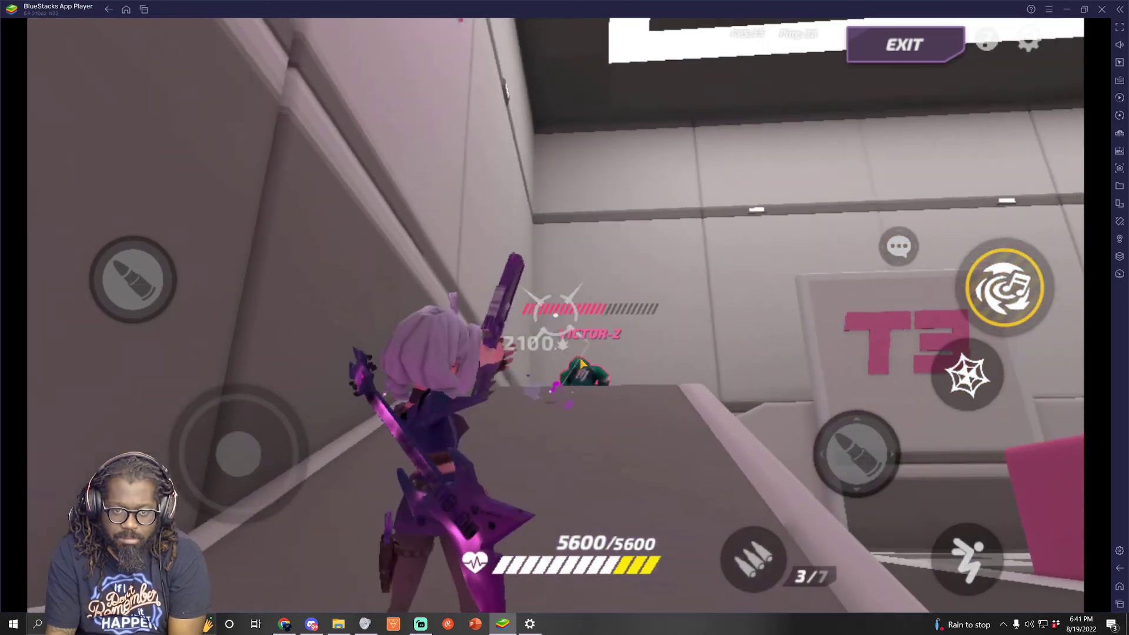
Back away from VICTOR-2 on the ramp with the web ability, fire again, and reload.
{"action": "key", "text": "s"}
{"action": "key", "text": "r"}
{"action": "key", "text": "e"}
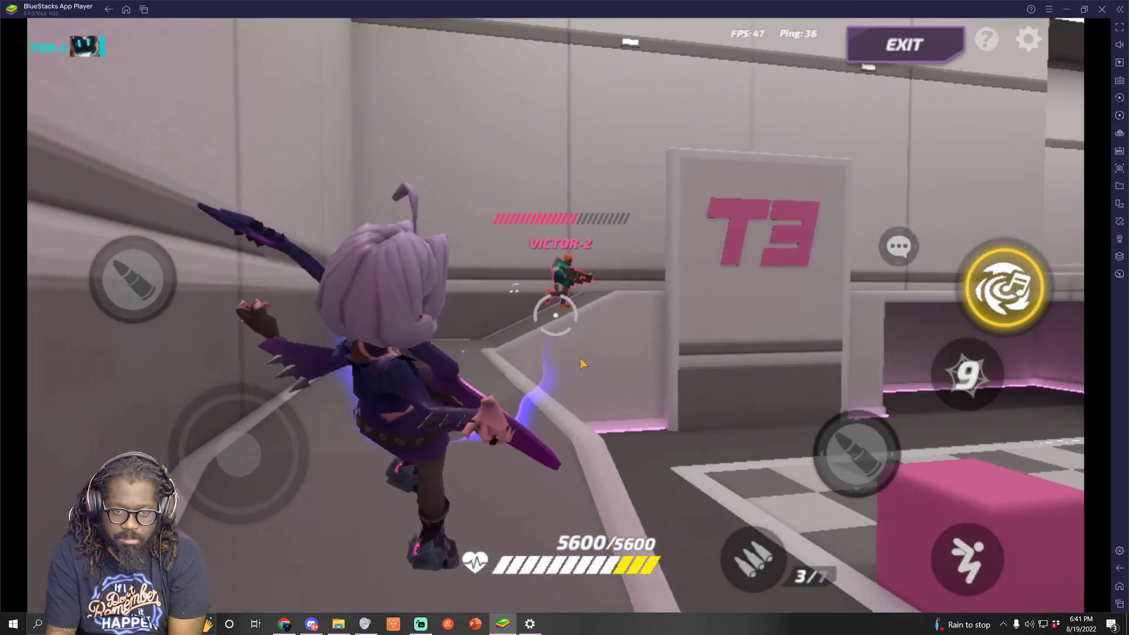
{"action": "left_click", "coordinate": [581, 364]}
{"action": "key", "text": "d"}
{"action": "key", "text": "r"}
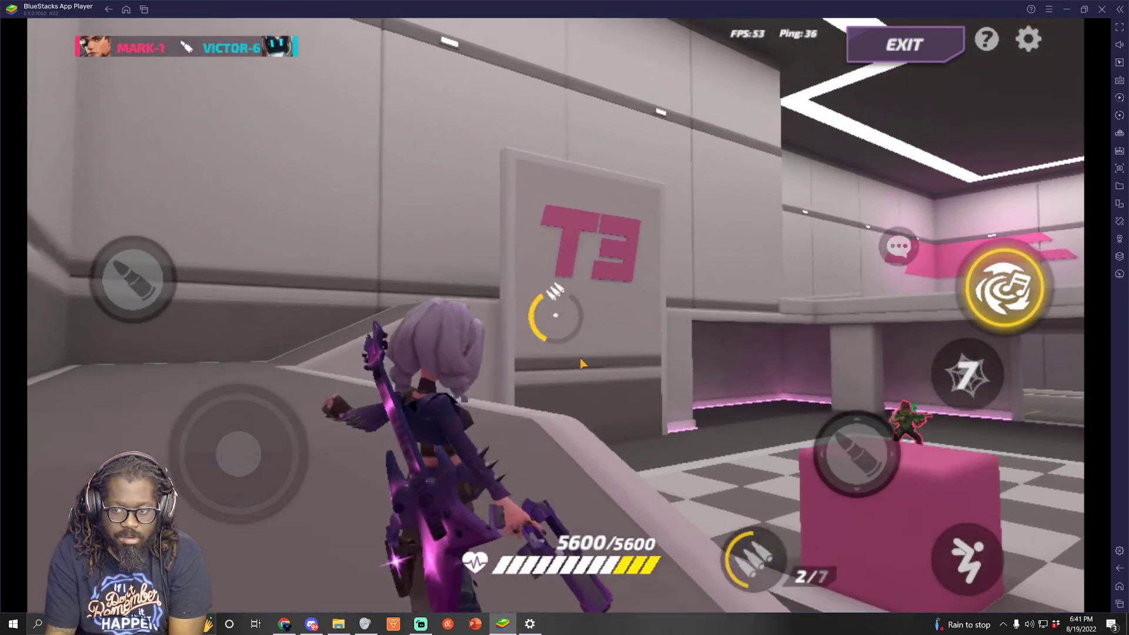
Jump and move to a position overlooking the checkered floor, and knock out MARK-1 from there.
{"action": "key", "text": "space"}
{"action": "key", "text": "d"}
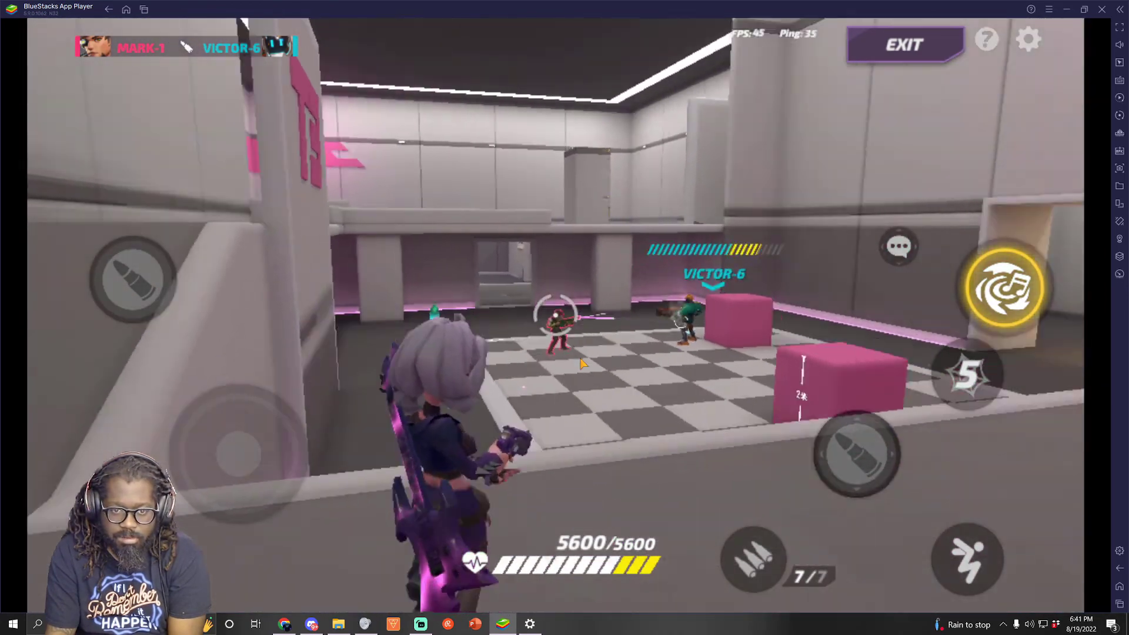
{"action": "left_click", "coordinate": [580, 363]}
{"action": "left_click", "coordinate": [580, 364]}
{"action": "left_click", "coordinate": [580, 363]}
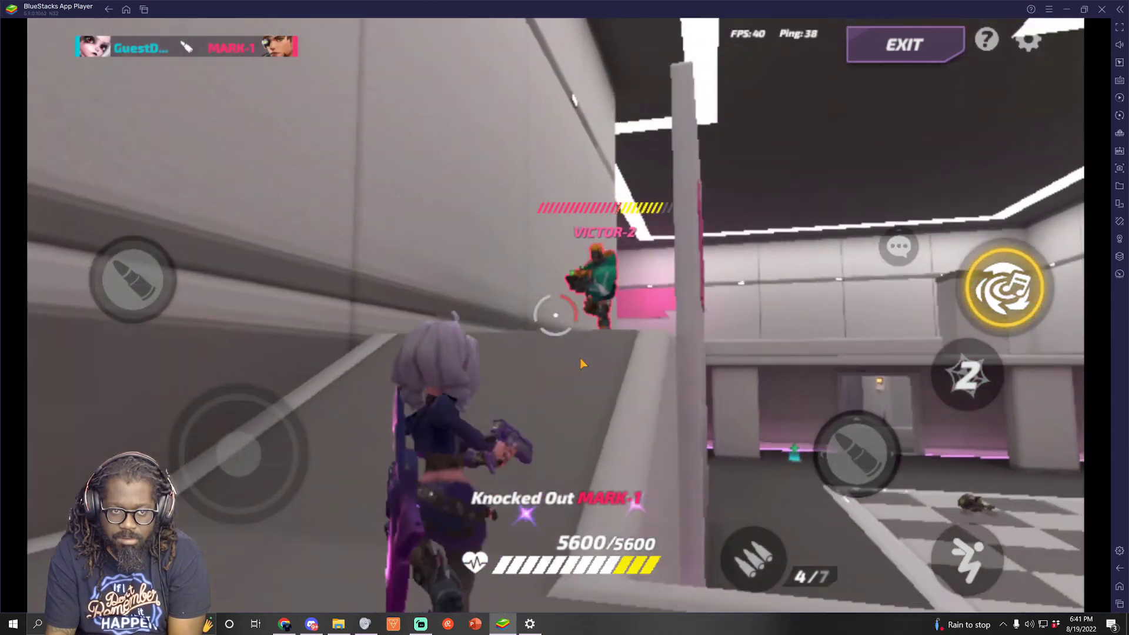
Close in on VICTOR-2 on the ramp and keep shooting until VICTOR-2 is knocked out.
{"action": "left_click", "coordinate": [581, 364]}
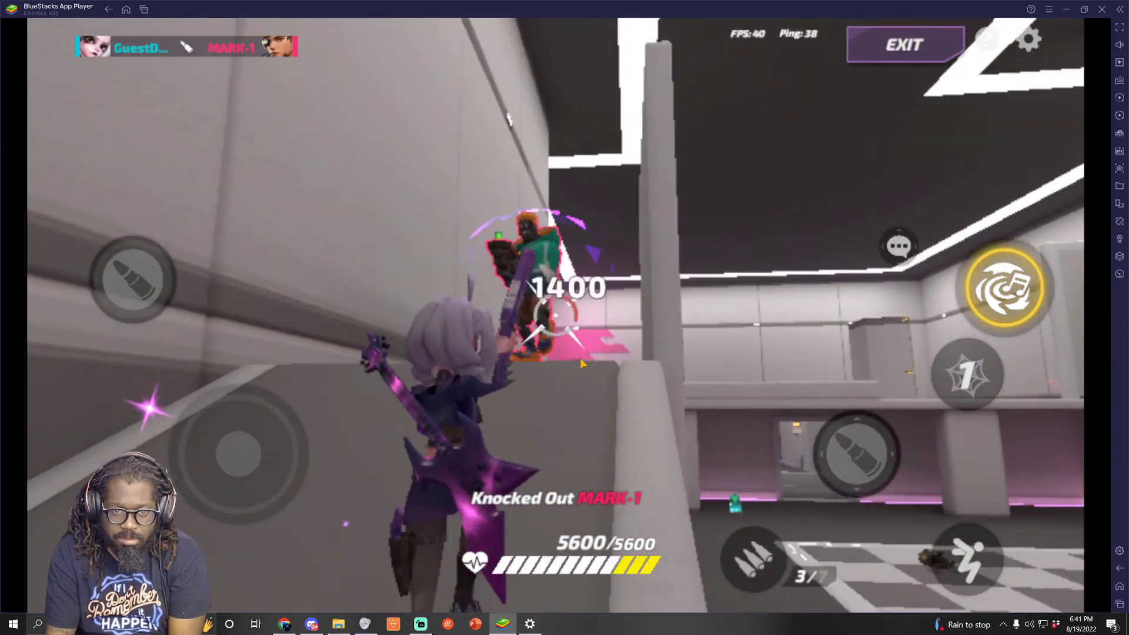
{"action": "left_click", "coordinate": [580, 363]}
{"action": "left_click", "coordinate": [580, 363]}
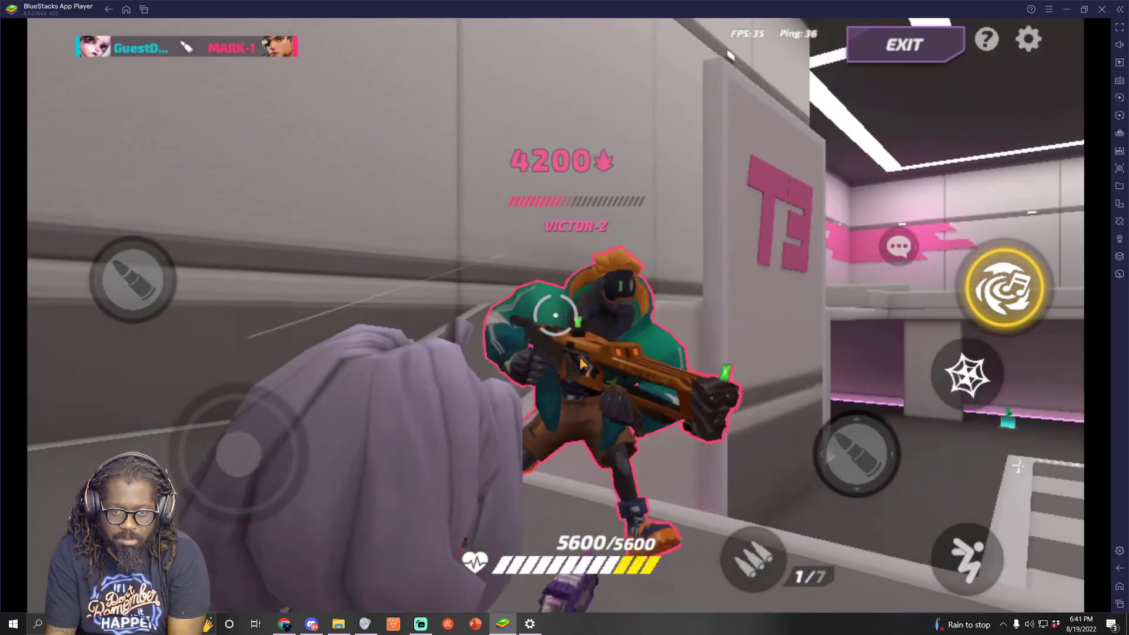
{"action": "left_click", "coordinate": [580, 363]}
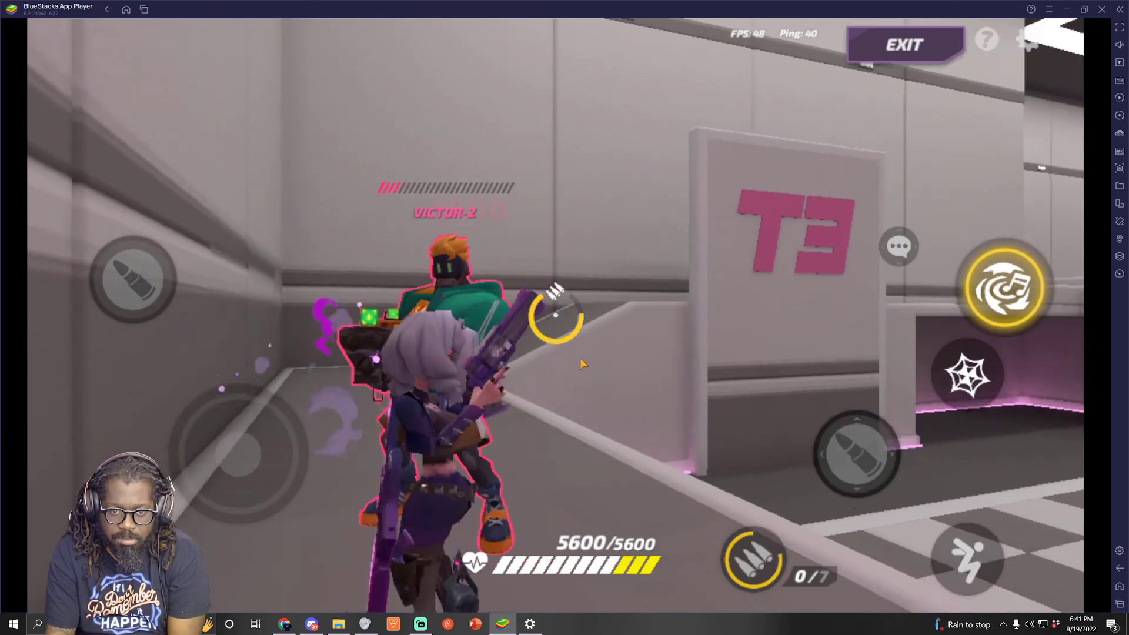
{"action": "left_click", "coordinate": [580, 363]}
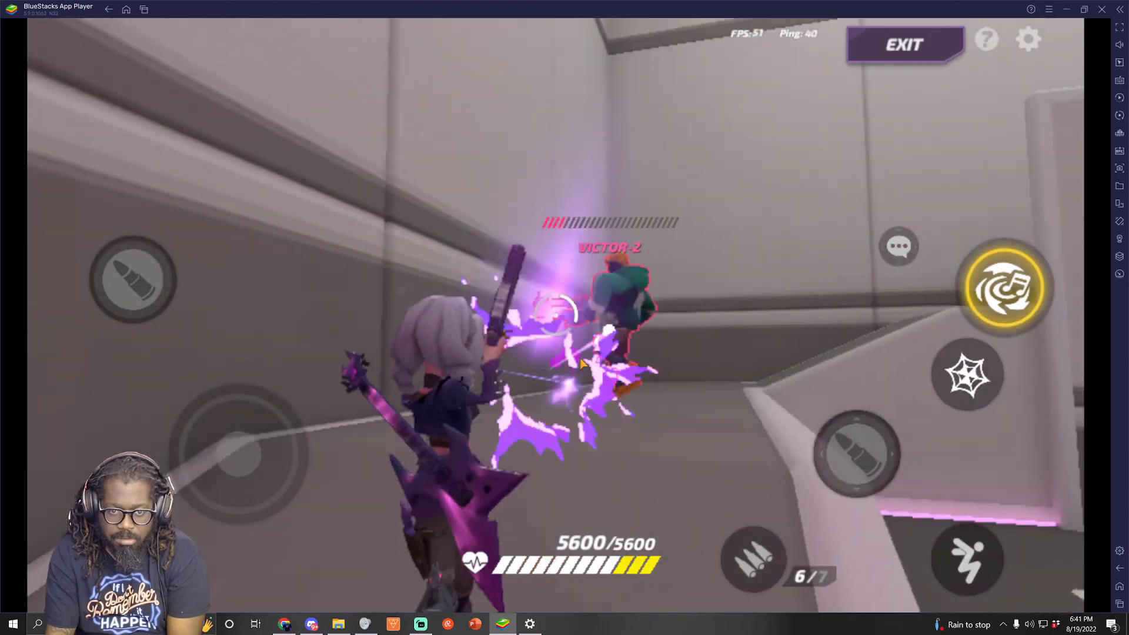
{"action": "left_click", "coordinate": [581, 363]}
{"action": "left_click", "coordinate": [580, 363]}
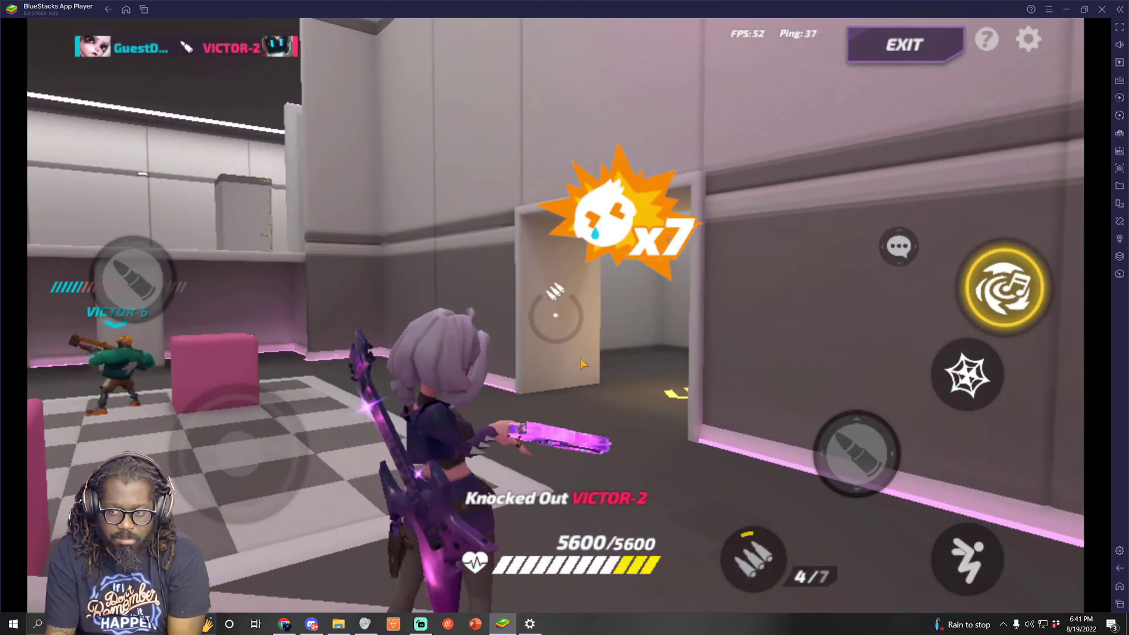
Unleash the charged ultimate ability across the checkered floor, move forward past the pink block, and reload.
{"action": "key", "text": "q"}
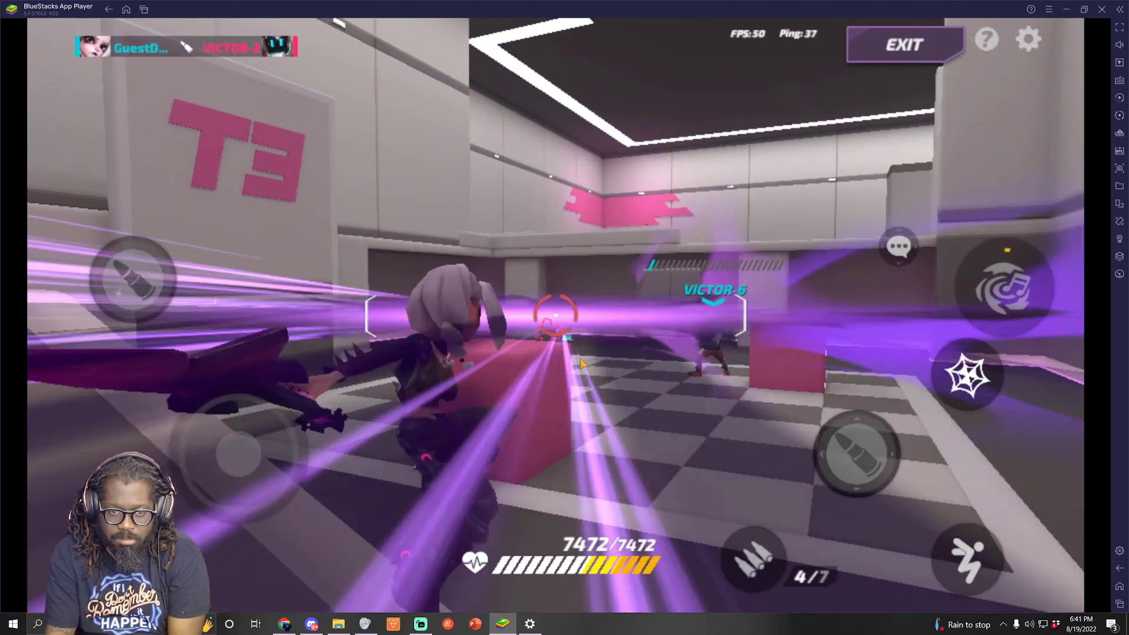
{"action": "key", "text": "d"}
{"action": "key", "text": "w"}
{"action": "key", "text": "r"}
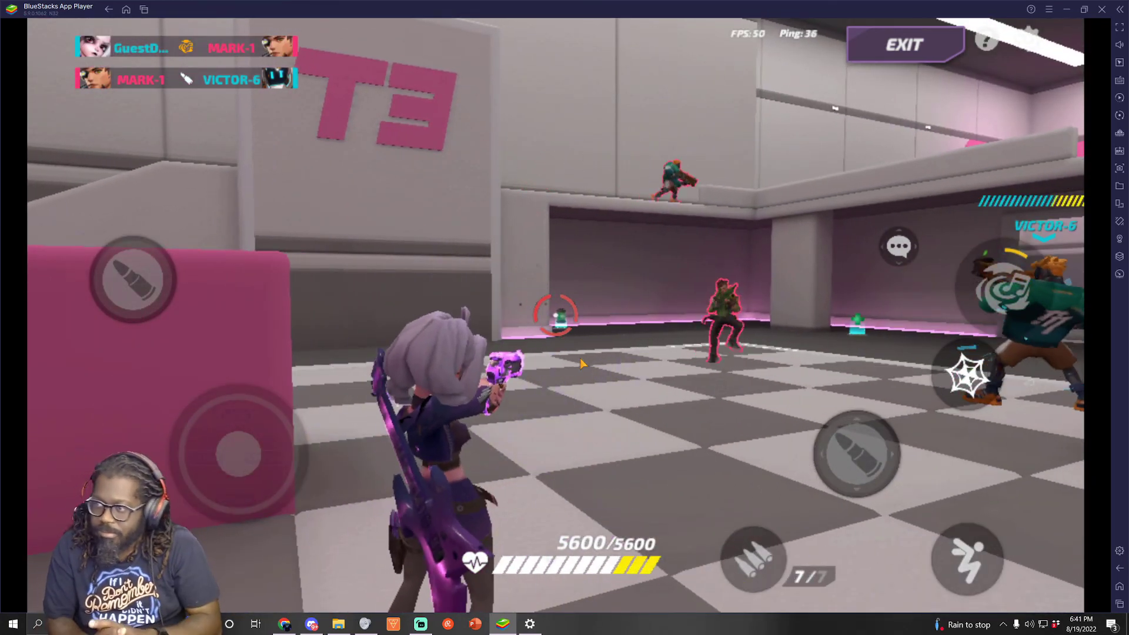